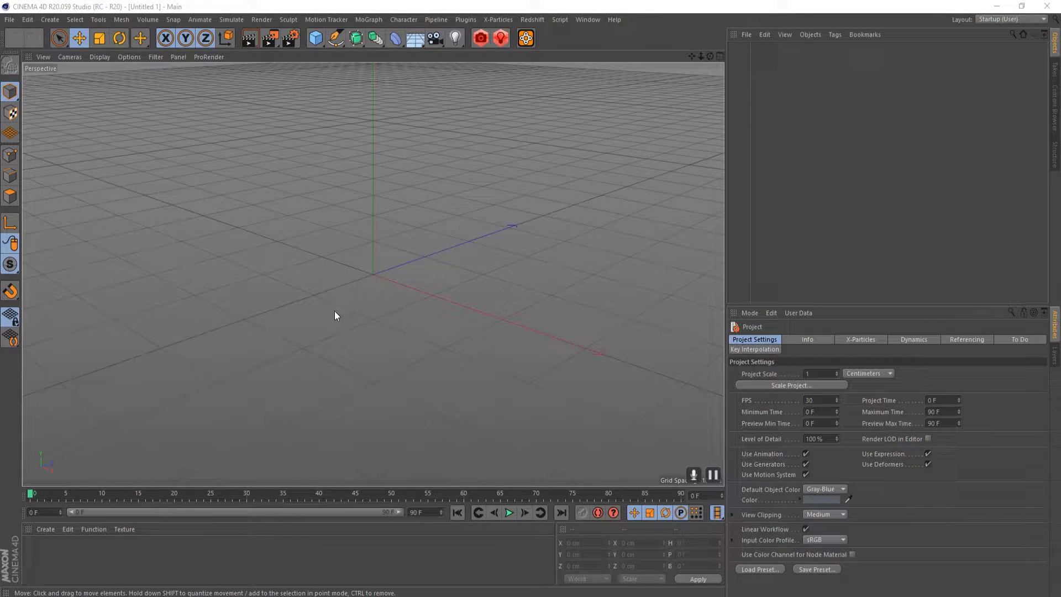
alt+middle_drag(324, 306, 354, 308)
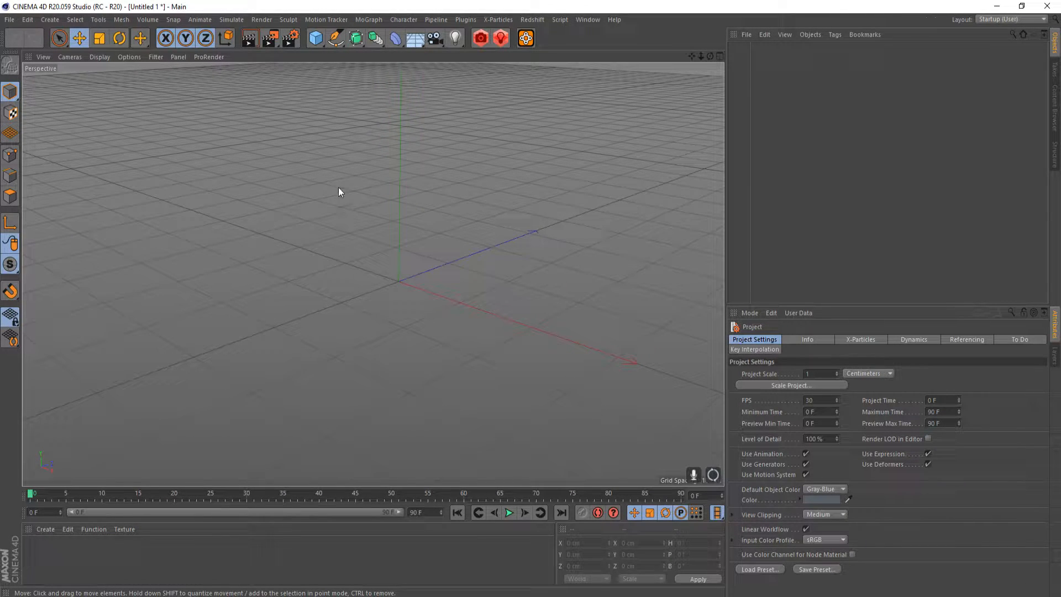
alt+middle_drag(329, 189, 500, 242)
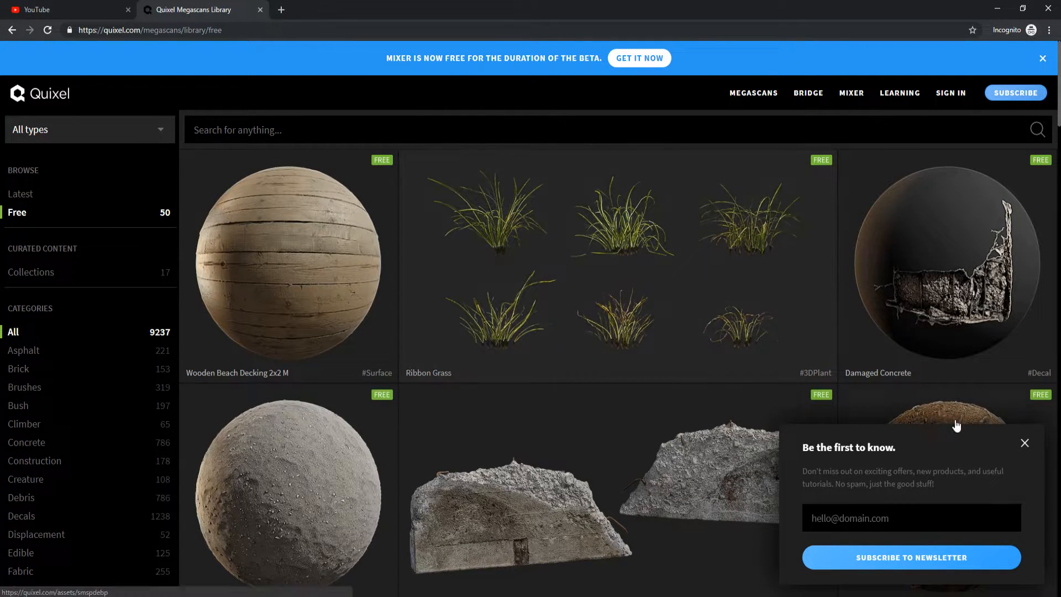
- Switch to the browser, dismiss the newsletter pop-up and browse Quixel's free Megascans assets to the Plant Ferns atlas
click(1026, 448)
scroll(682, 301, down, 10)
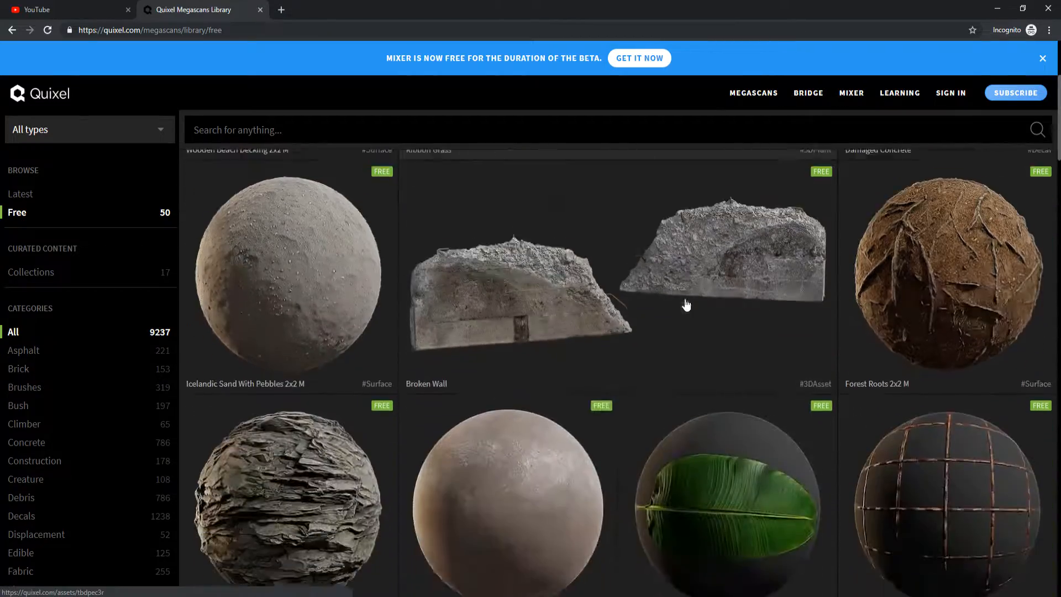
scroll(713, 324, down, 20)
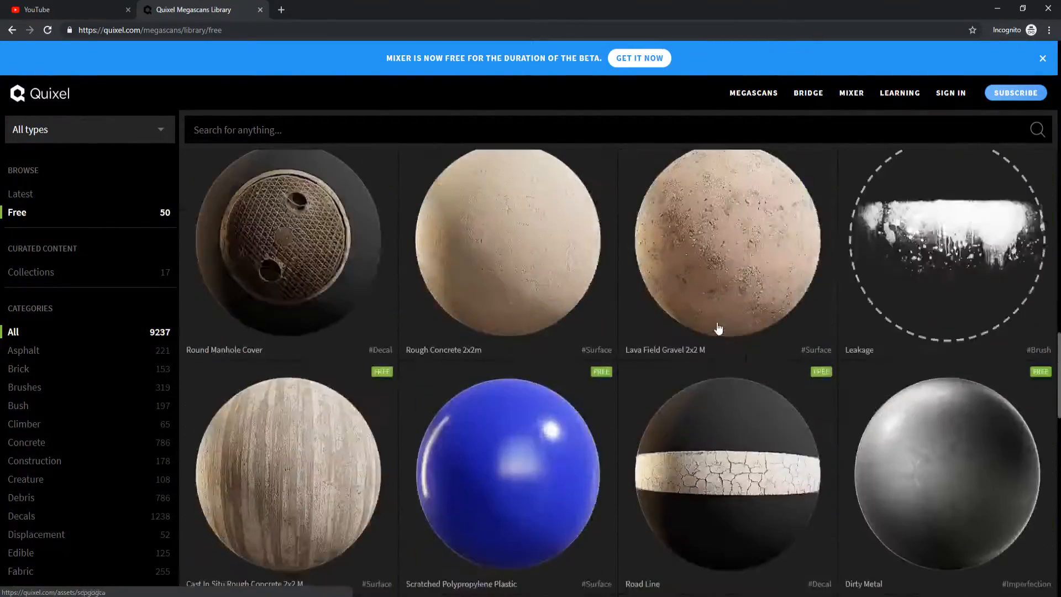
scroll(551, 347, down, 4)
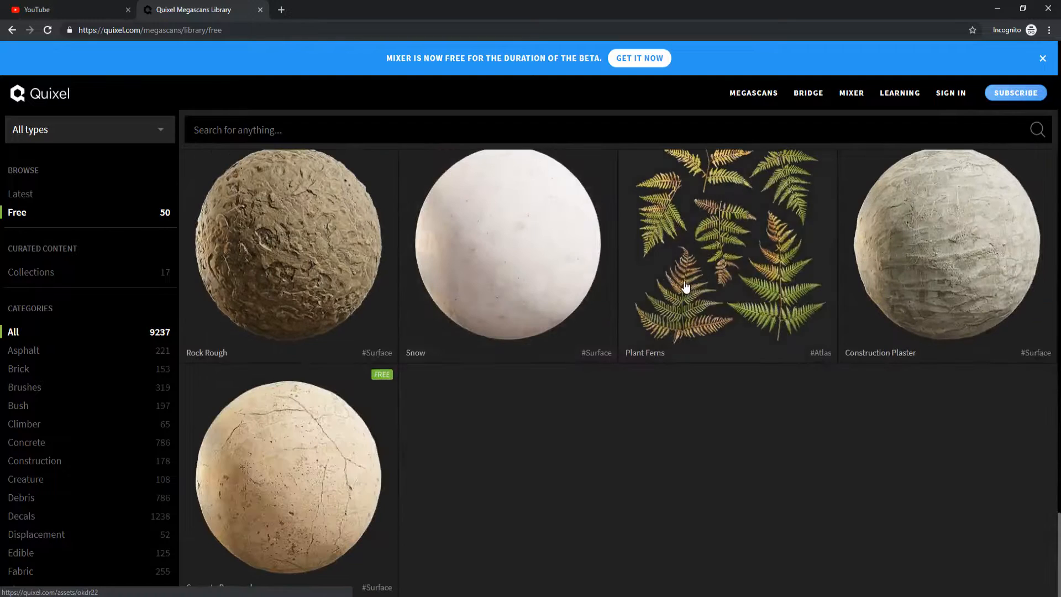
scroll(691, 304, up, 1)
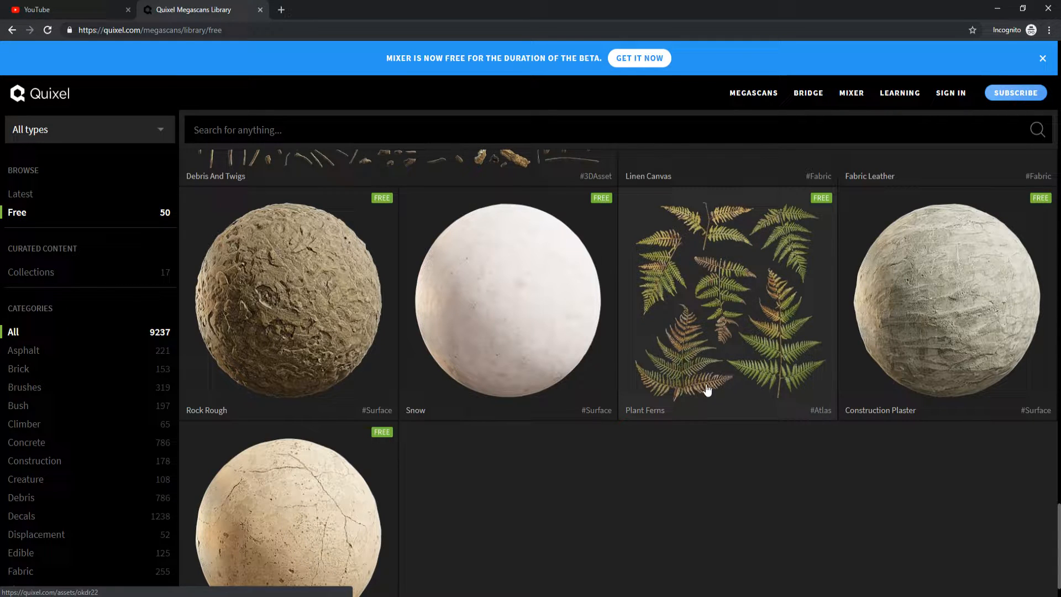
click(998, 8)
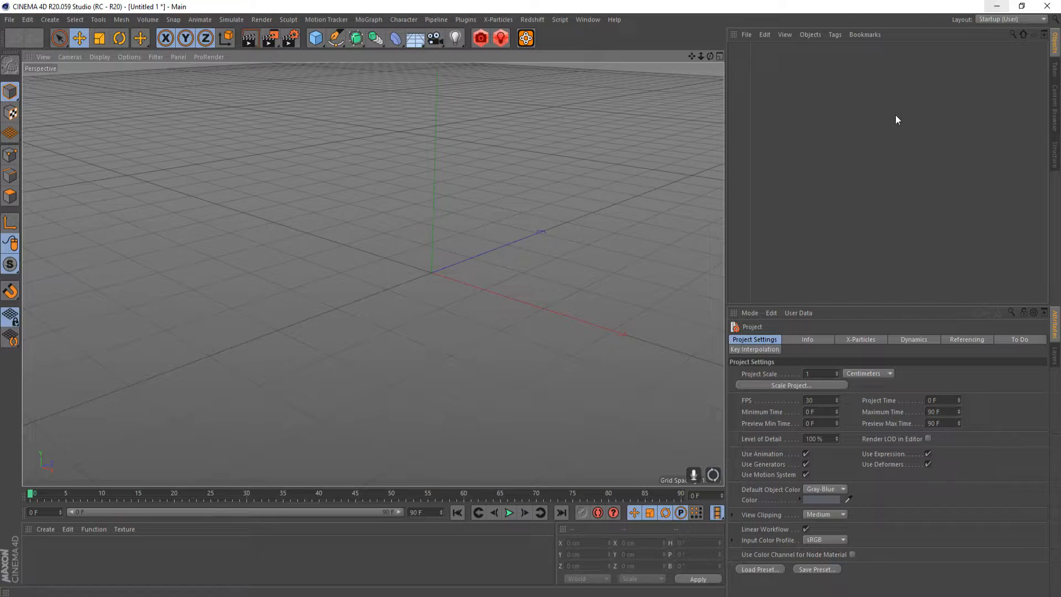
- Return to Cinema 4D and add a Plane primitive to the scene
alt+middle_drag(501, 221, 464, 222)
click(317, 38)
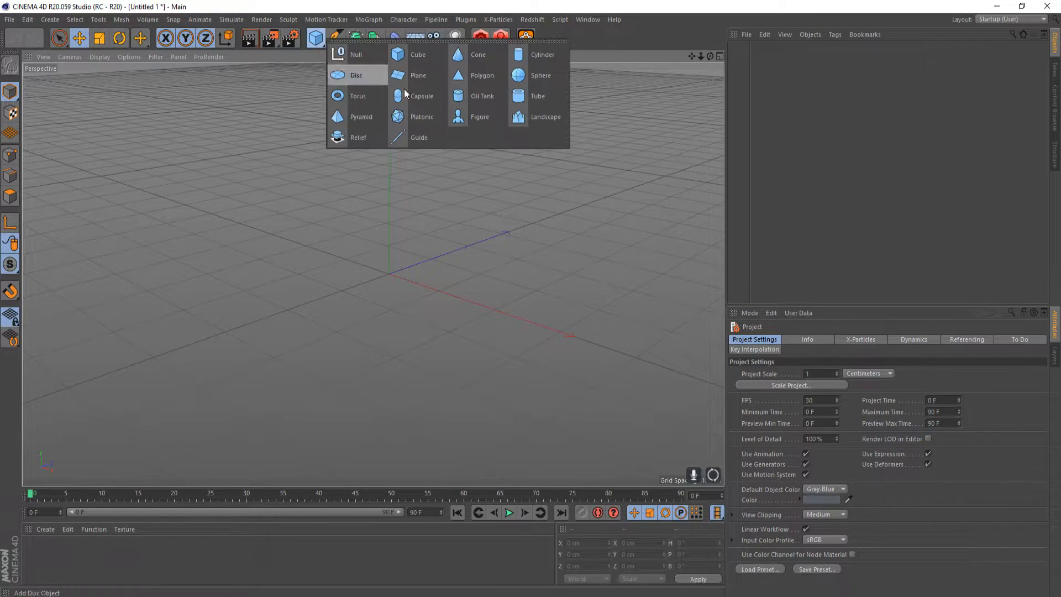
click(430, 80)
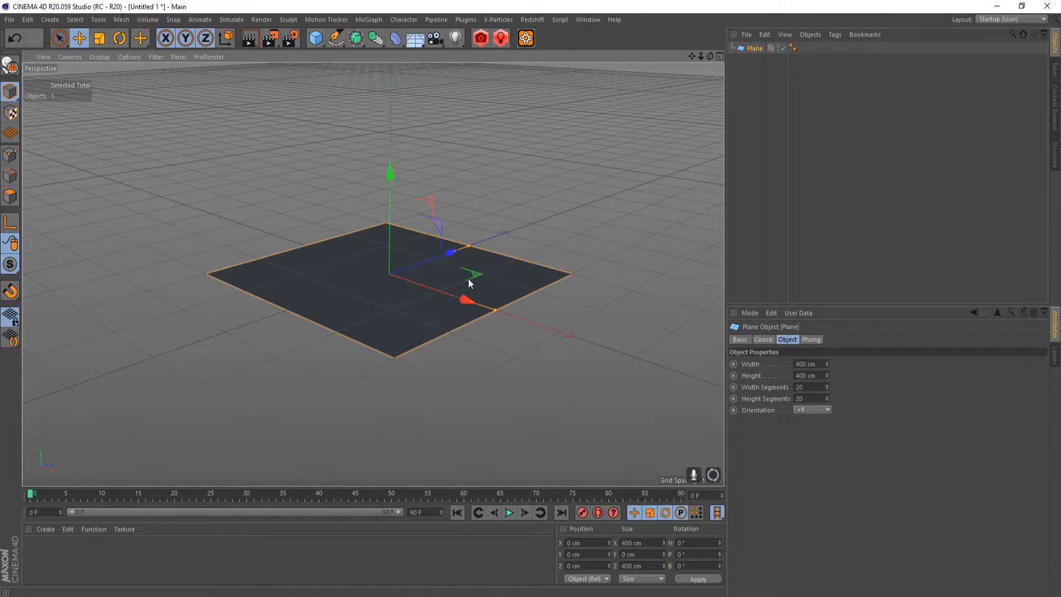
mouse_move(424, 297)
alt+mouse_down()
mouse_move(451, 319)
mouse_move(431, 316)
alt+mouse_up()
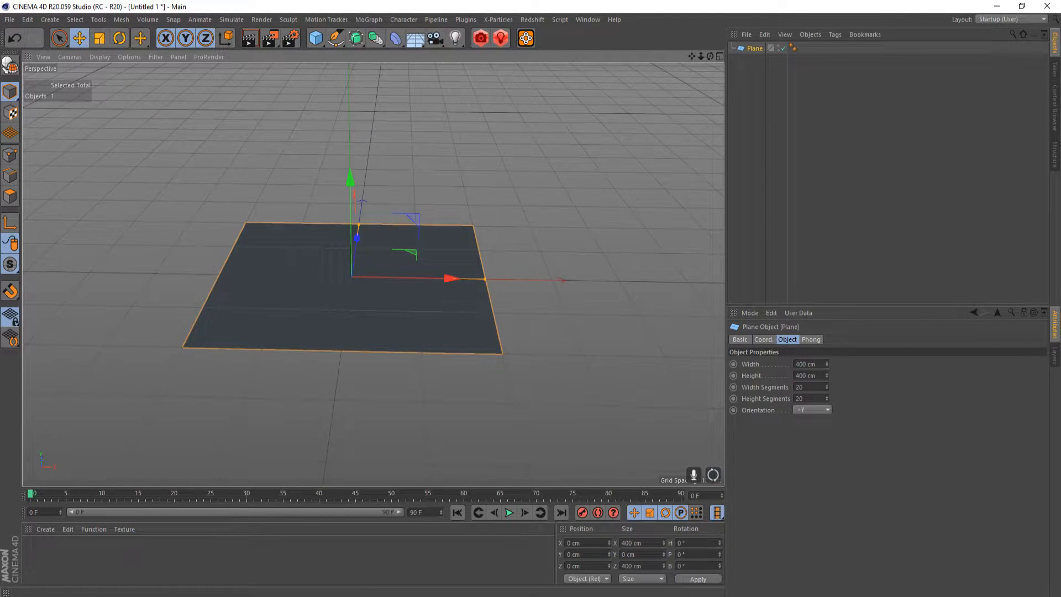
- Create a new material and disable its Reflectance channel, leaving only Color enabled
double_click(47, 540)
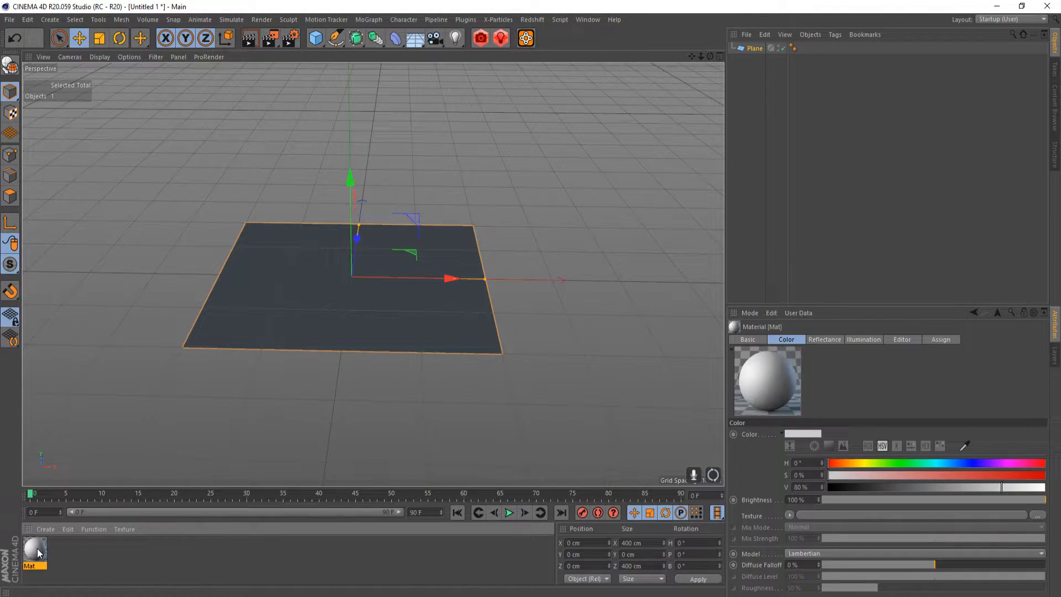
double_click(37, 549)
drag(301, 77, 472, 105)
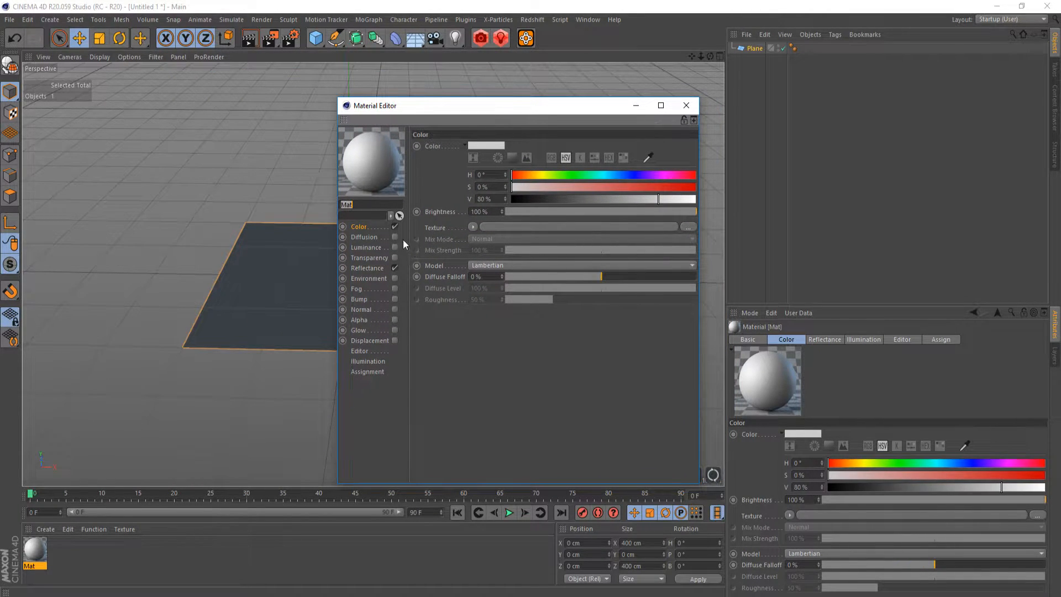
click(396, 227)
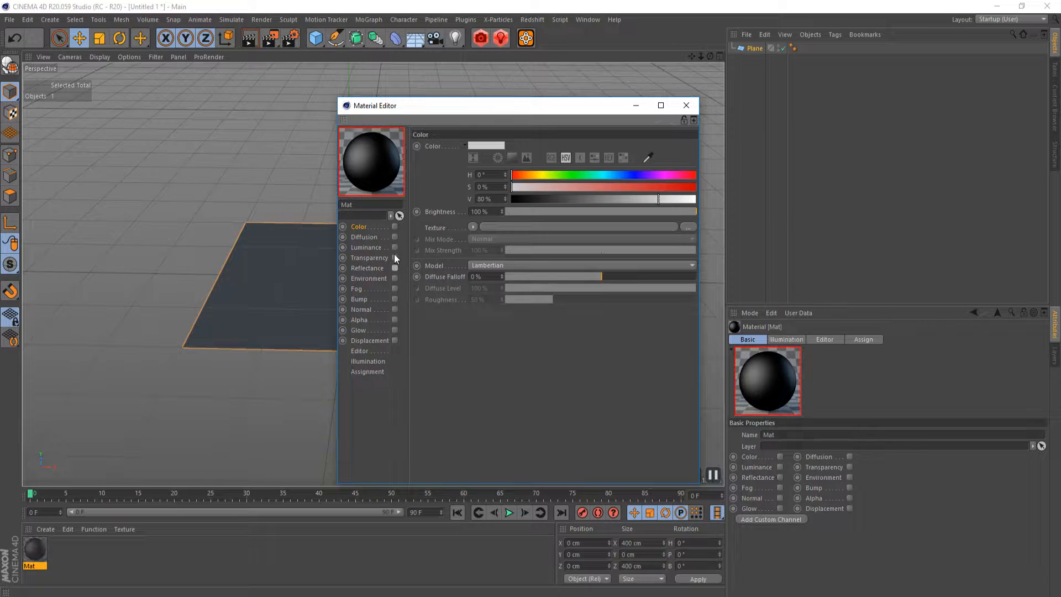
click(395, 227)
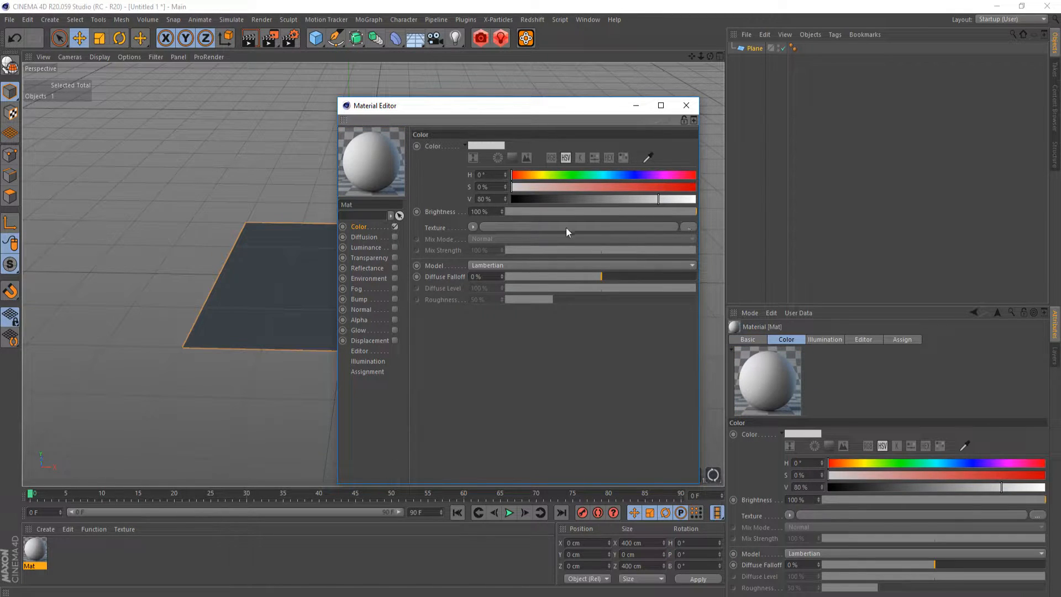
- Load okdr2_4K_Opacity from the Plant_Ferns_okdr22_4K_atlas_ms folder as the Color texture, without copying it to the project location
click(473, 227)
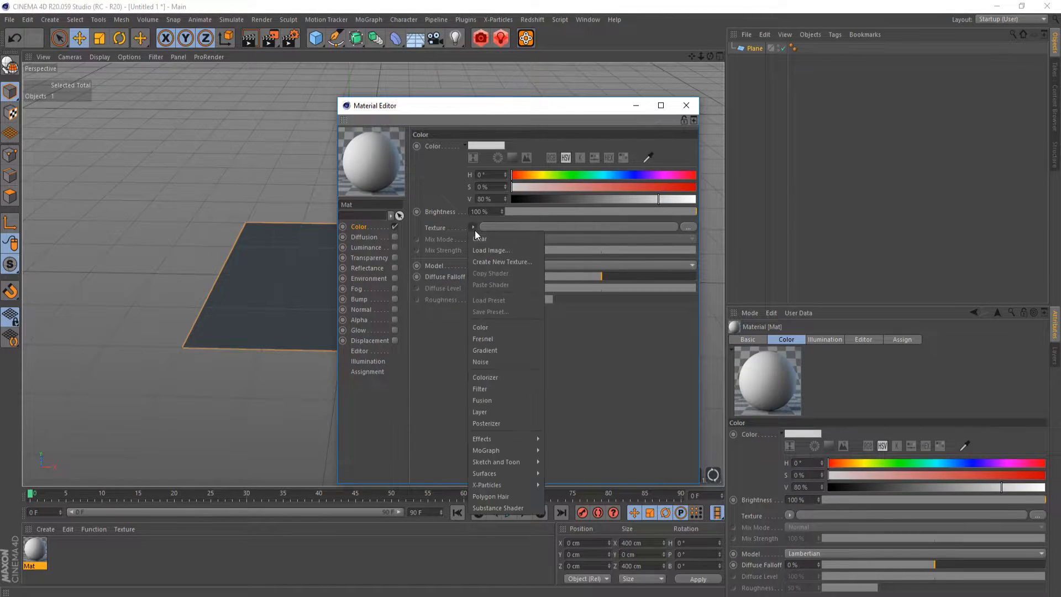
click(689, 227)
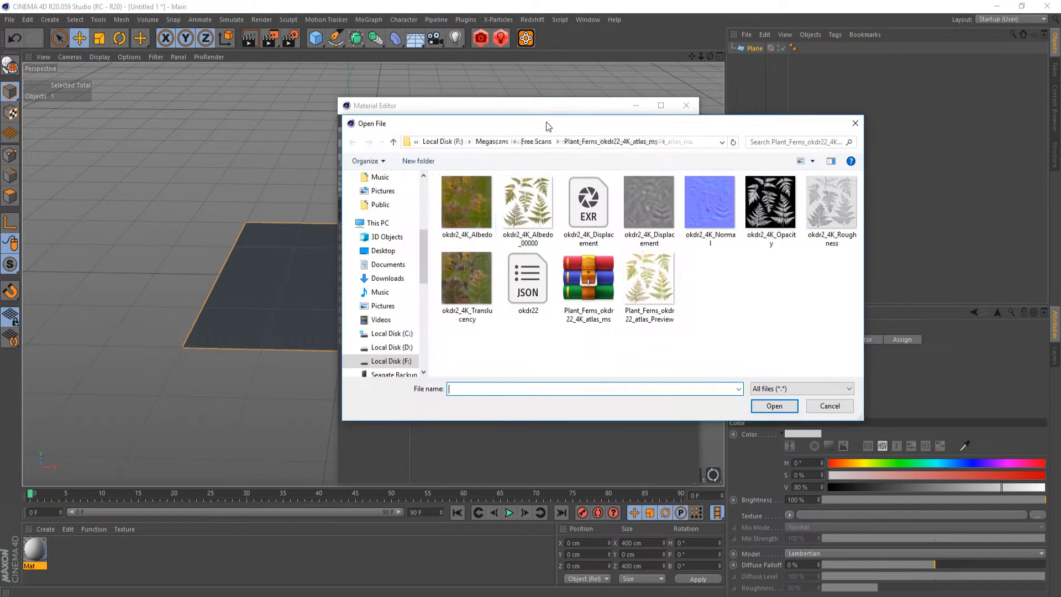
drag(547, 120, 519, 122)
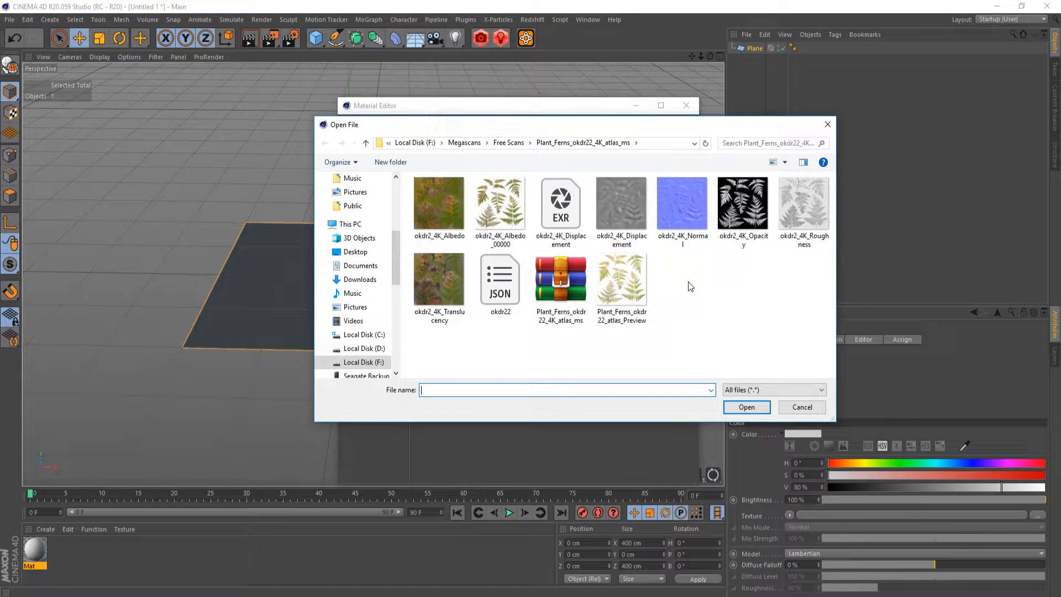
drag(606, 125, 641, 151)
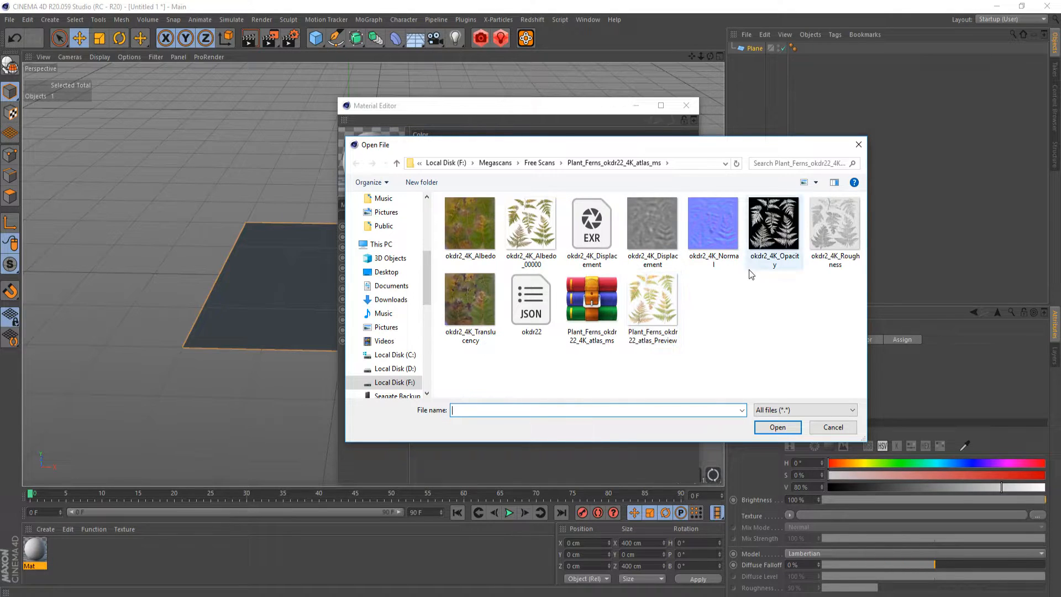
click(539, 245)
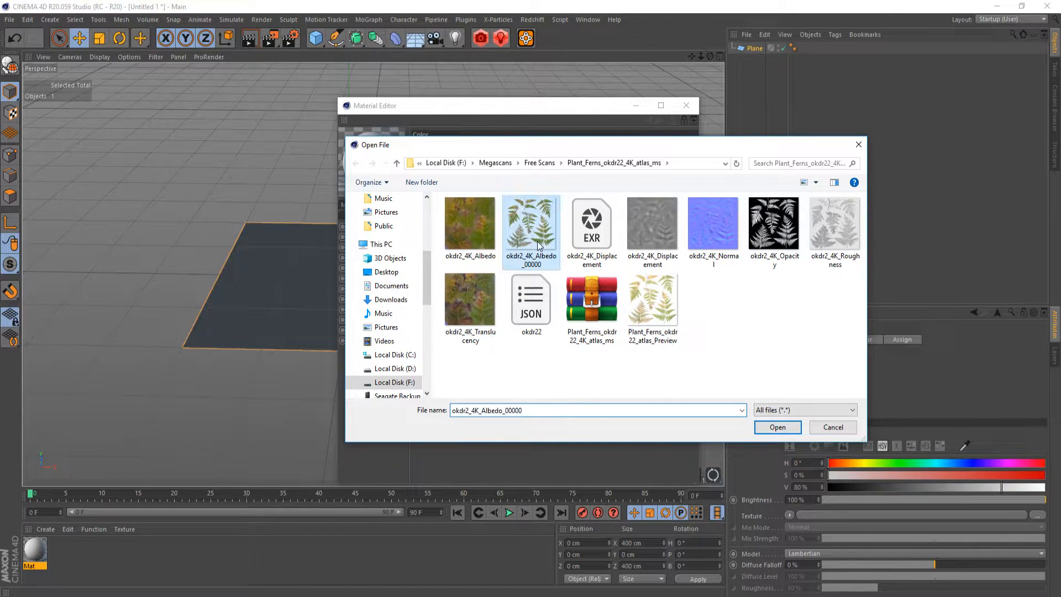
click(470, 235)
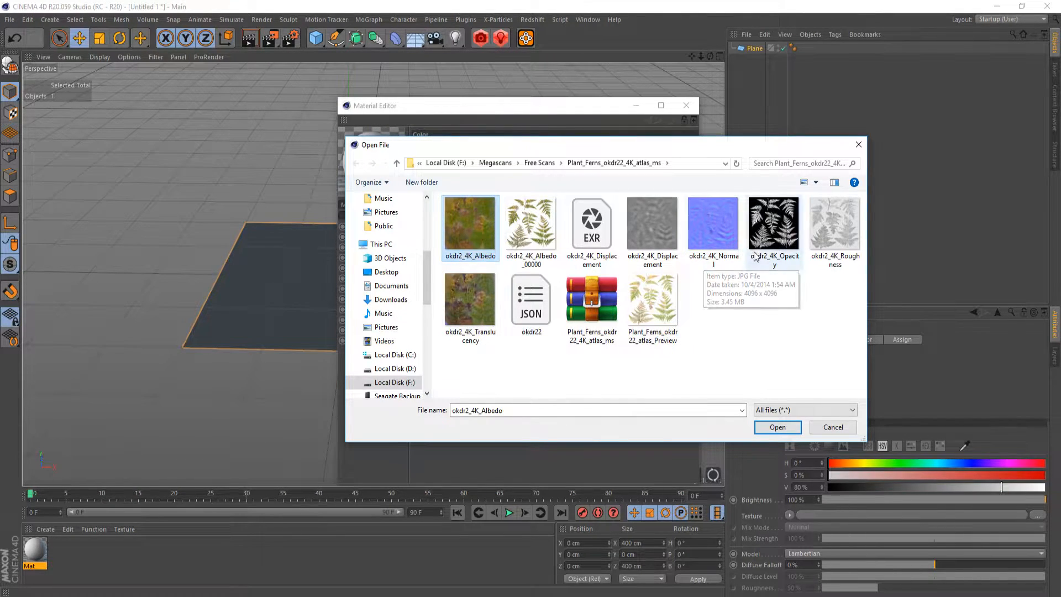
click(780, 247)
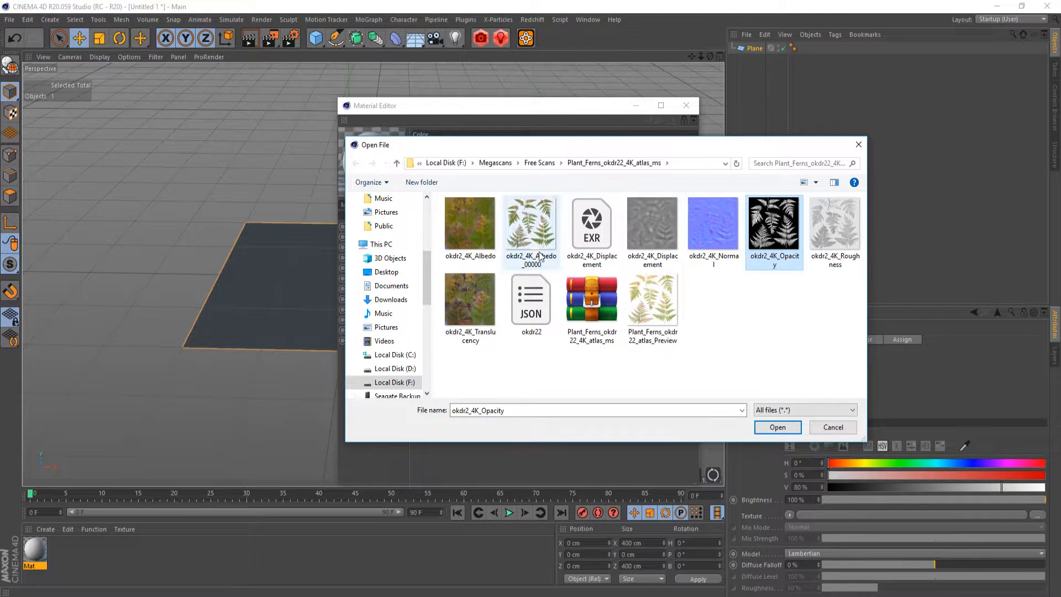
click(487, 235)
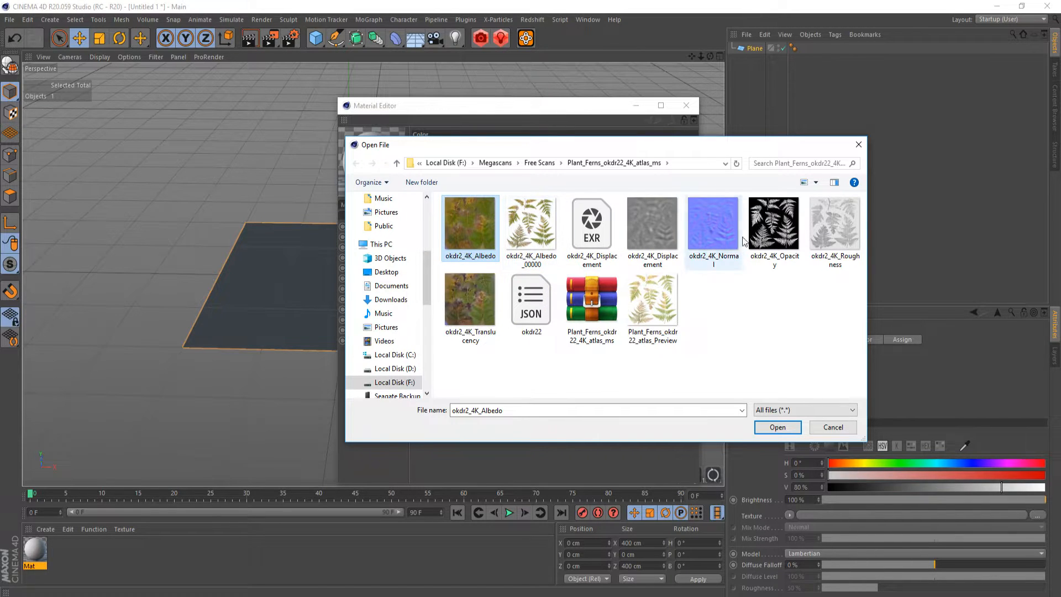
click(773, 232)
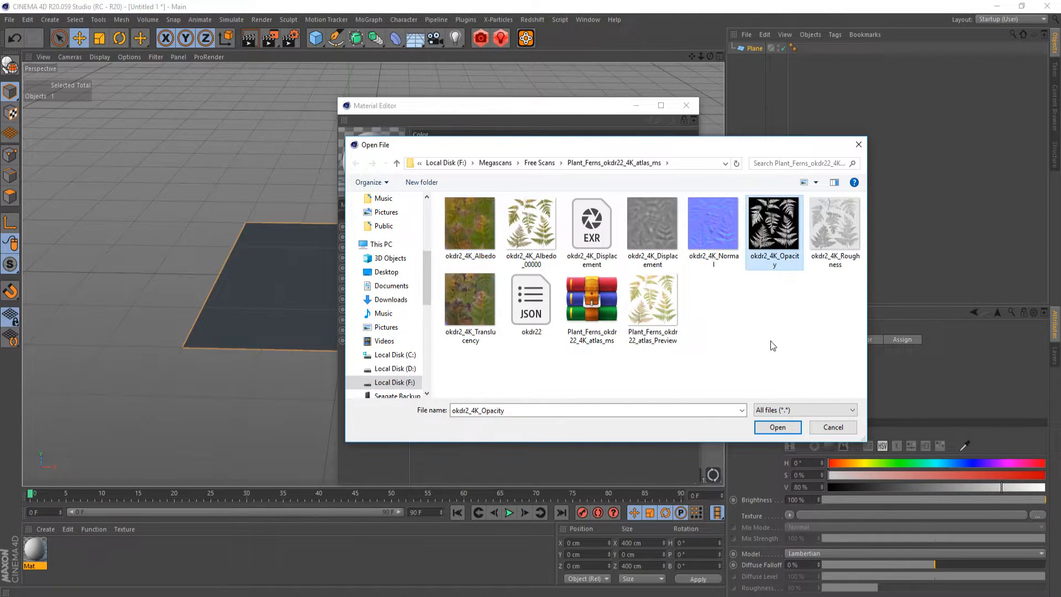
click(798, 432)
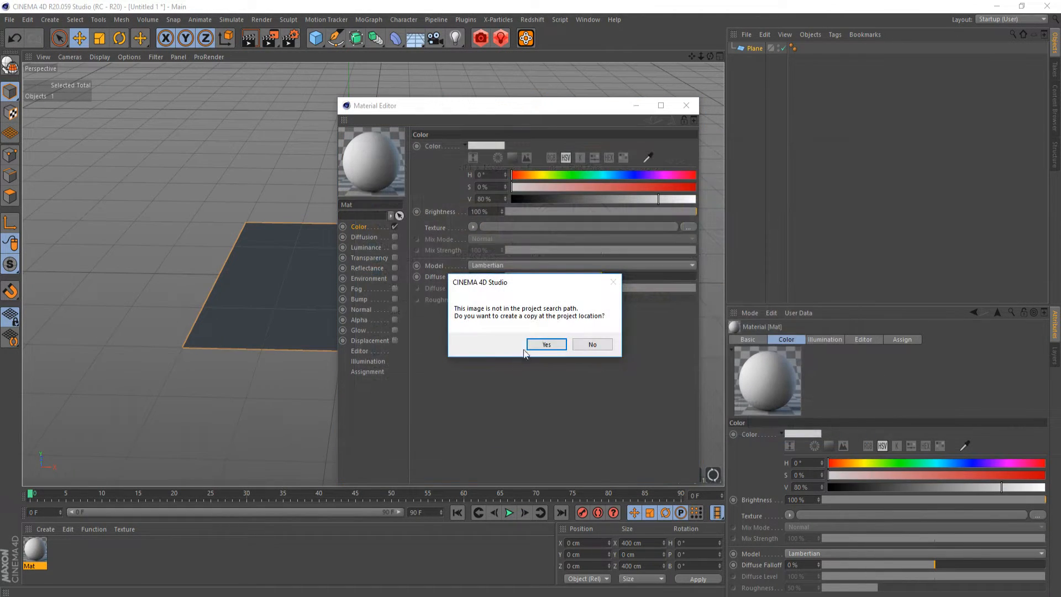
click(592, 345)
- Minimize the Material Editor and apply the fern opacity material to the plane
drag(537, 105, 538, 91)
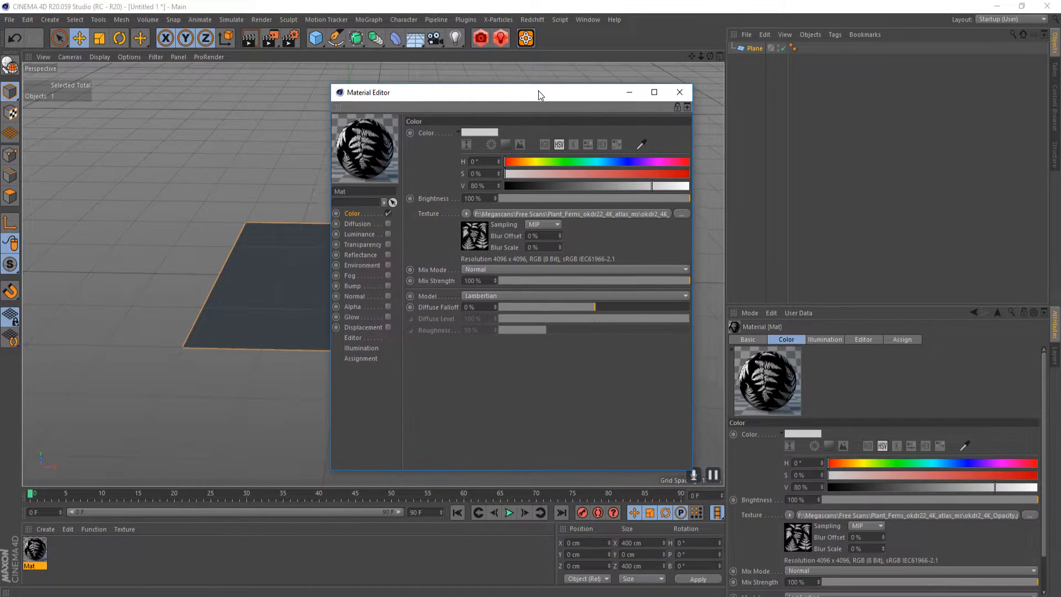
click(630, 95)
drag(45, 546, 327, 315)
alt+drag(505, 359, 430, 416)
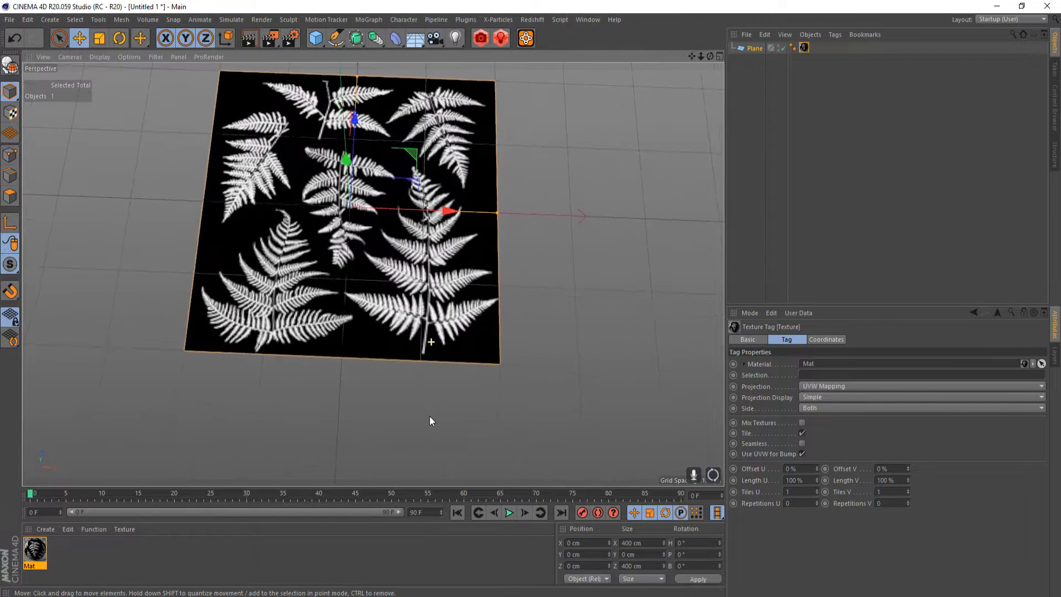
- Show the plane in a full-size Top view with Gouraud Shading (Lines) so its texture is displayed
middle_click(447, 431)
middle_click(521, 196)
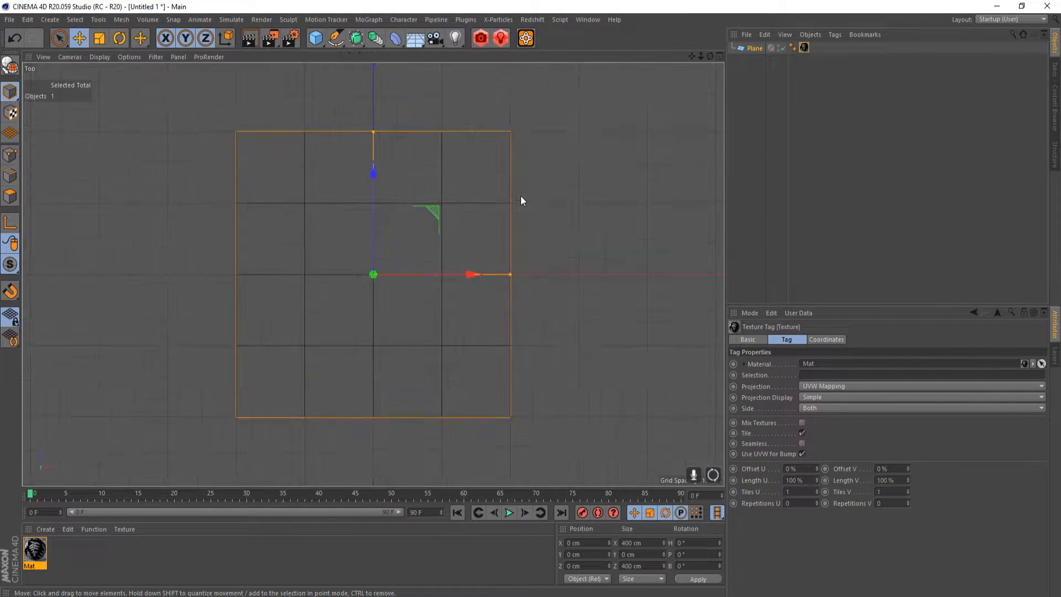
click(59, 58)
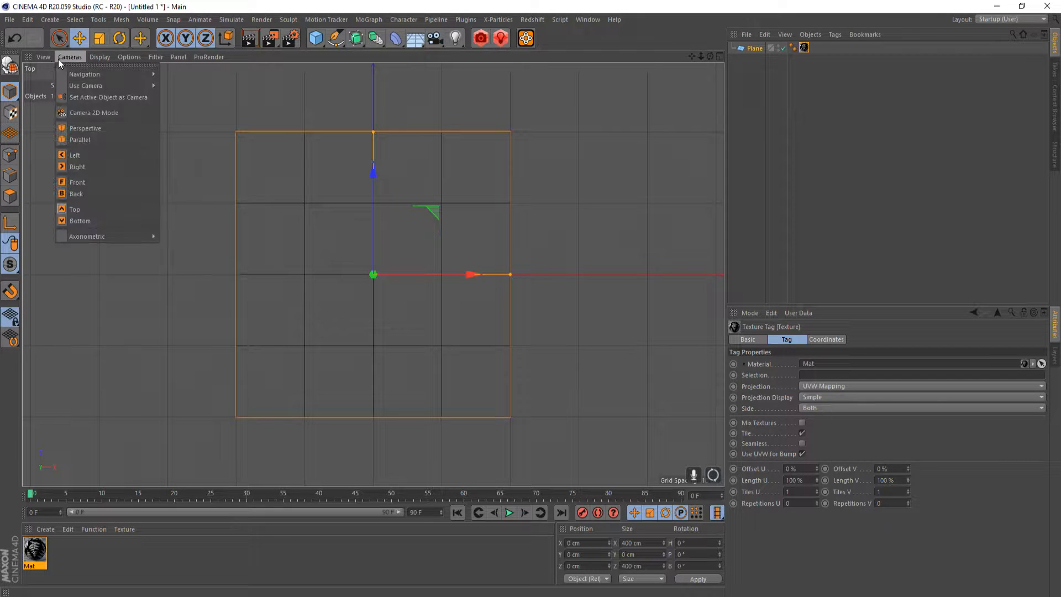
mouse_move(97, 55)
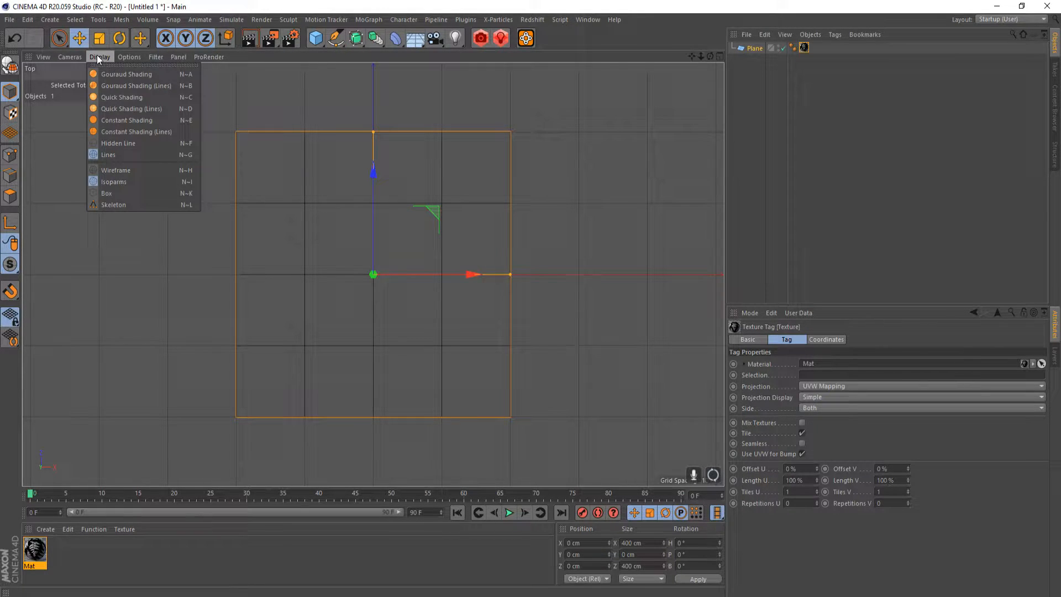
click(104, 88)
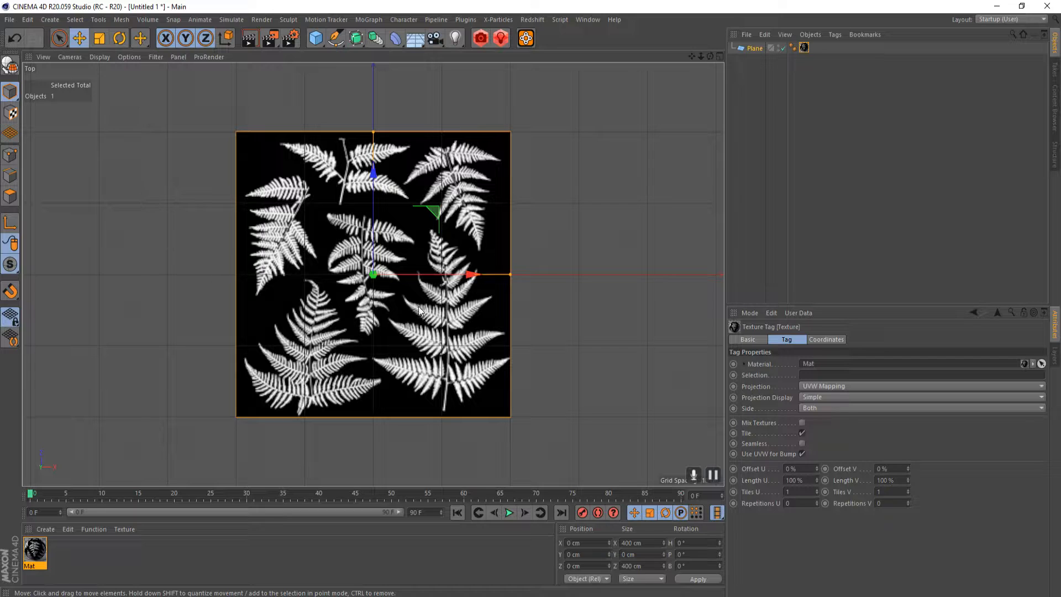
- Set the Top view's line display to Wireframe, frame the fern texture and deselect the plane
scroll(419, 306, up, 5)
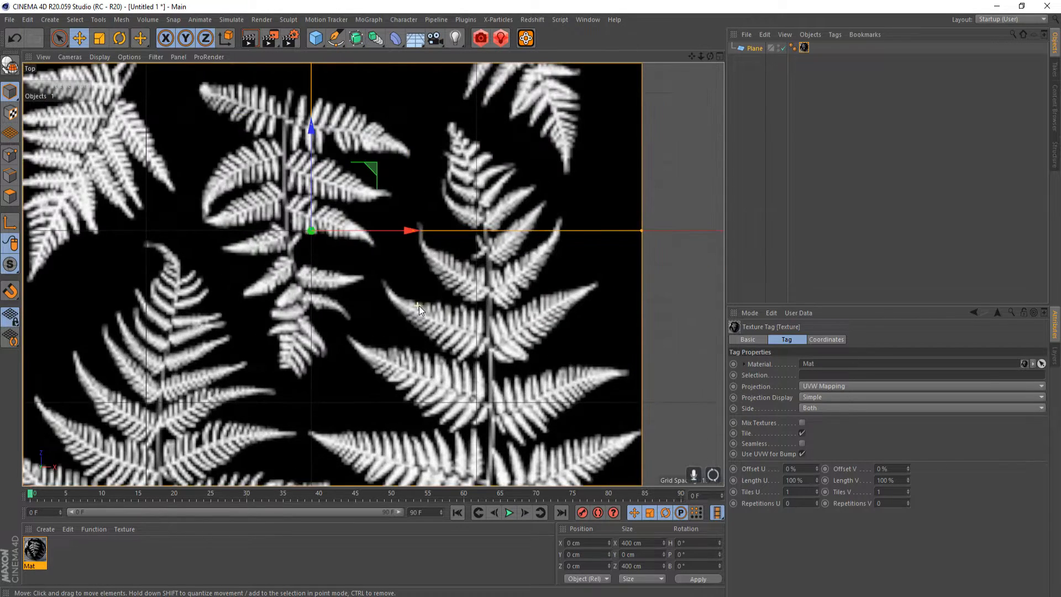
click(100, 57)
click(138, 175)
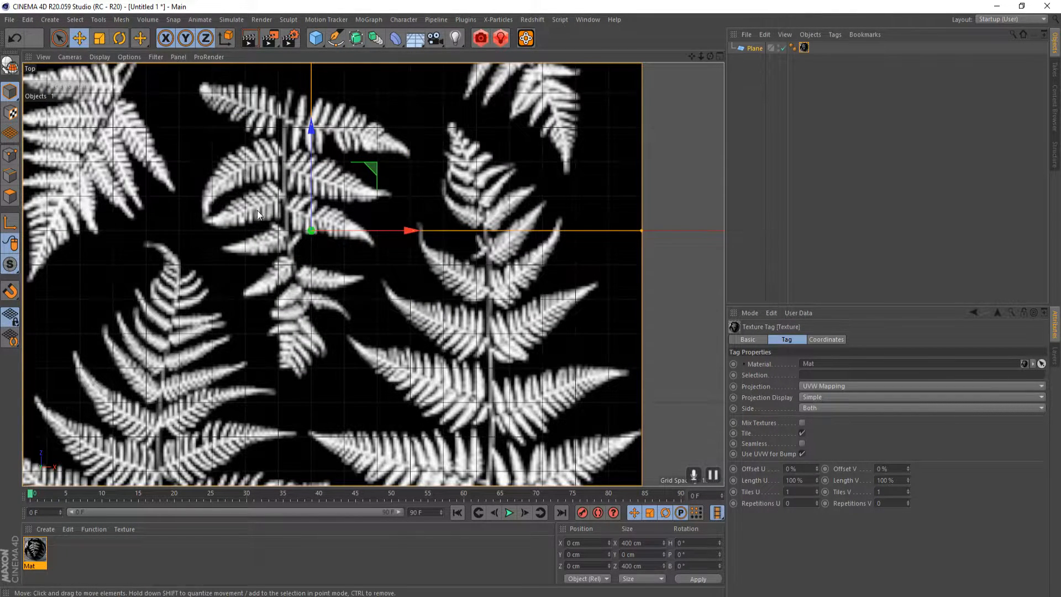
scroll(448, 276, down, 2)
alt+middle_drag(477, 301, 470, 271)
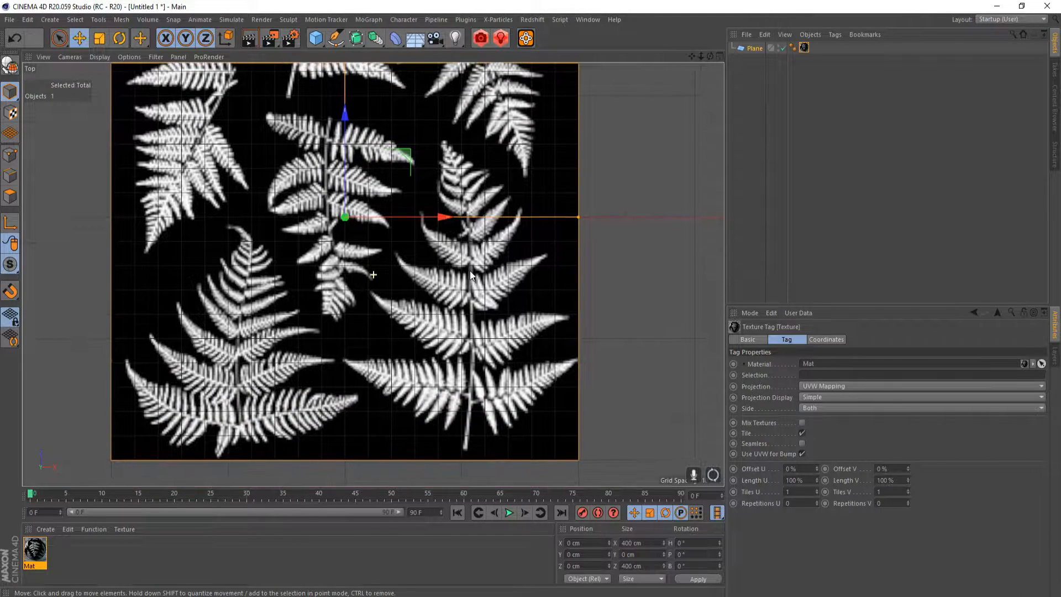
scroll(539, 267, down, 2)
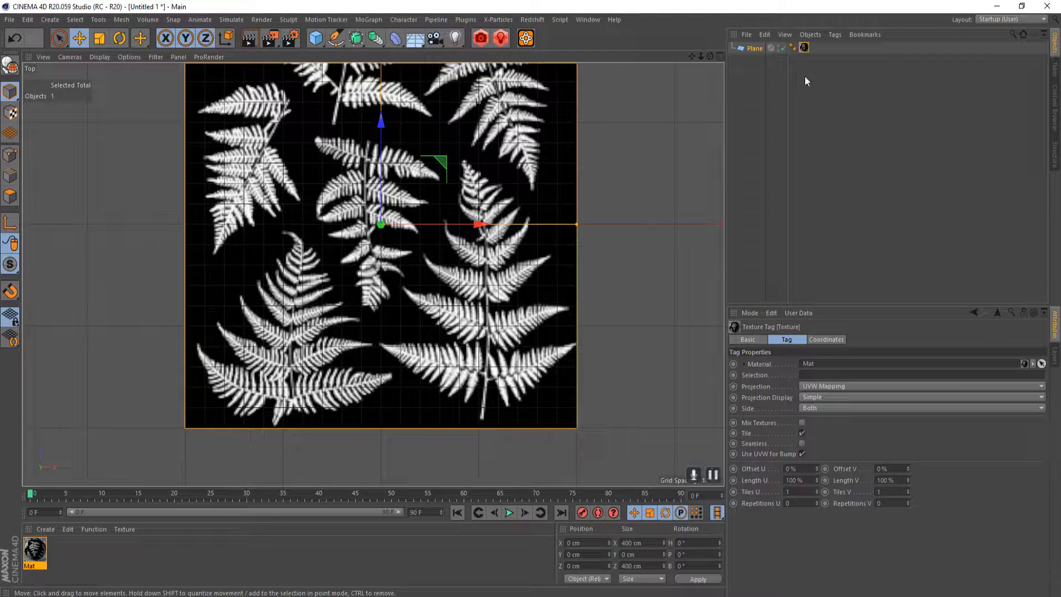
click(623, 230)
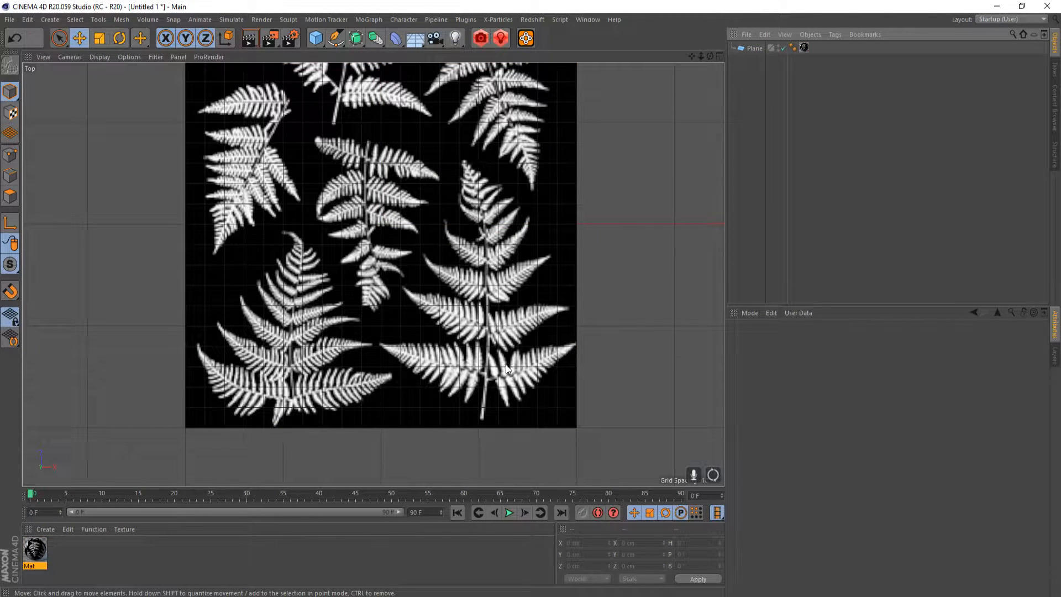
- Select the fern plane and set its width segments and height segments to 5 each
scroll(475, 396, up, 4)
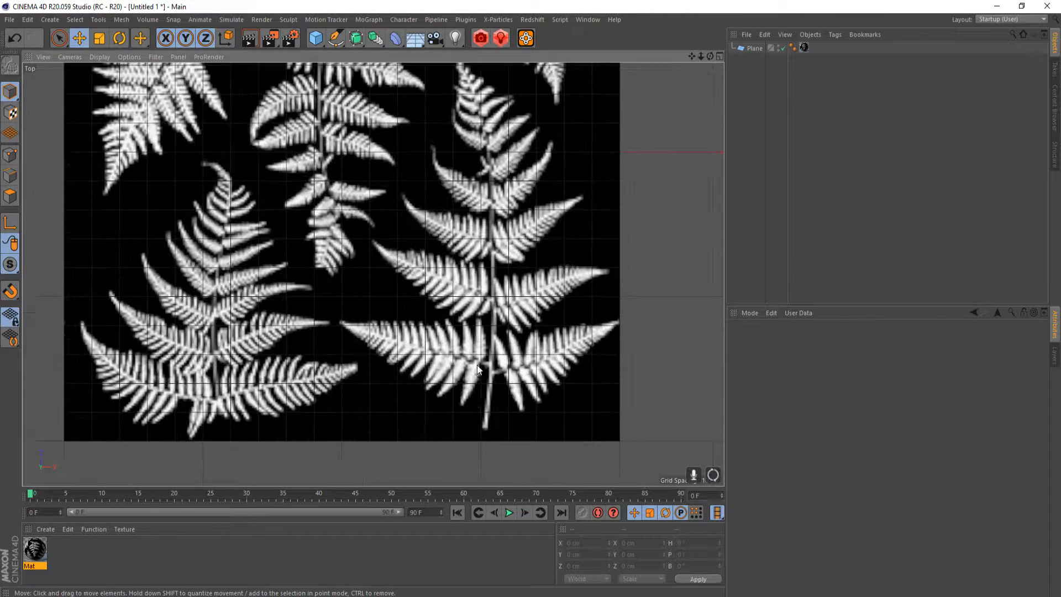
click(765, 48)
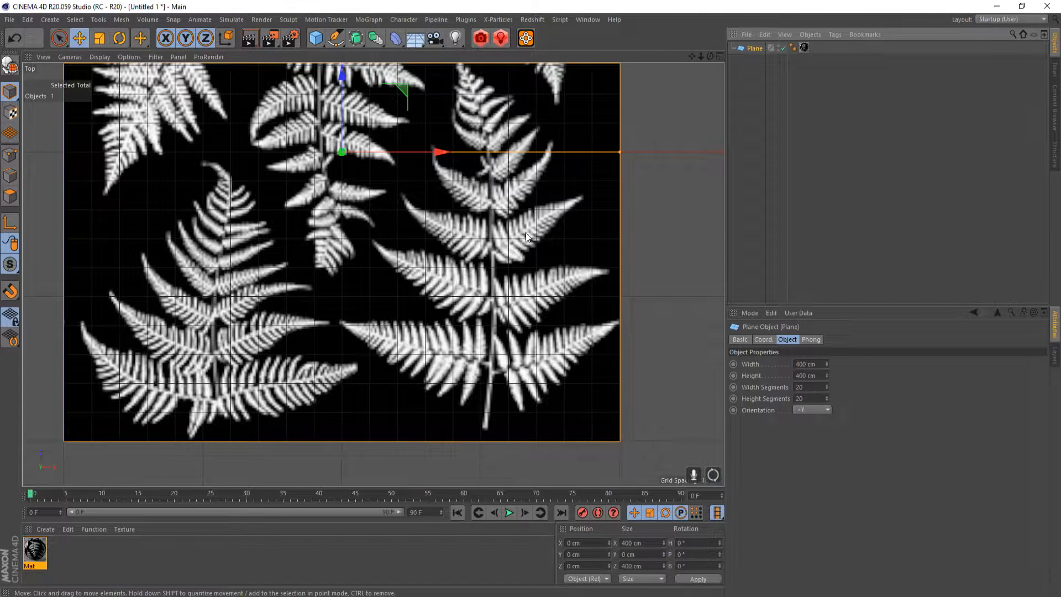
double_click(818, 388)
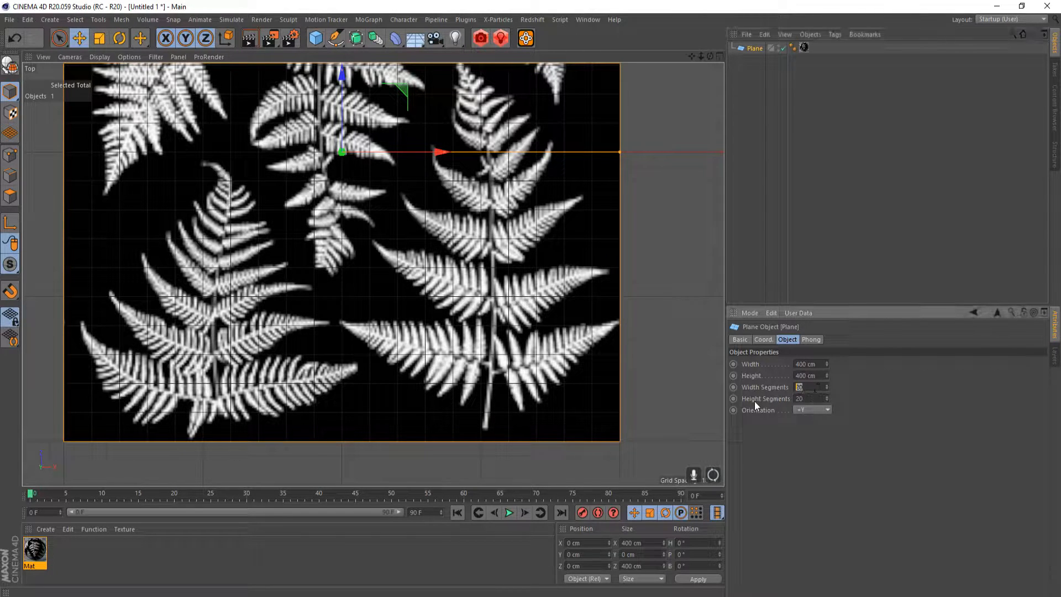
text(5)
key(Tab)
text(5)
key(Return)
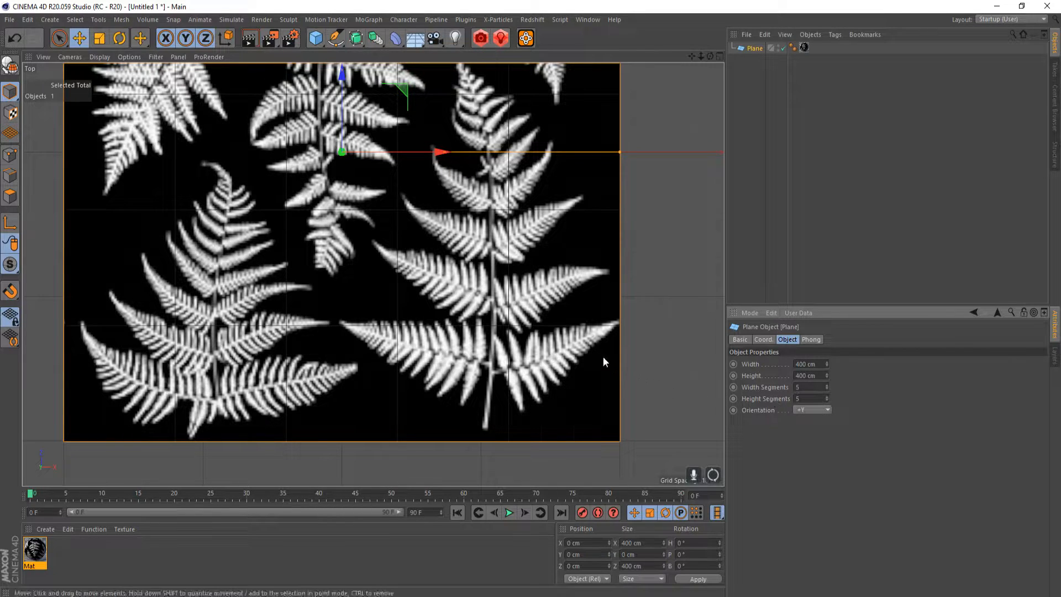
- Set the fern plane's width segments and height segments to 8 each
alt+middle_drag(497, 292, 511, 334)
alt+middle_drag(548, 237, 557, 204)
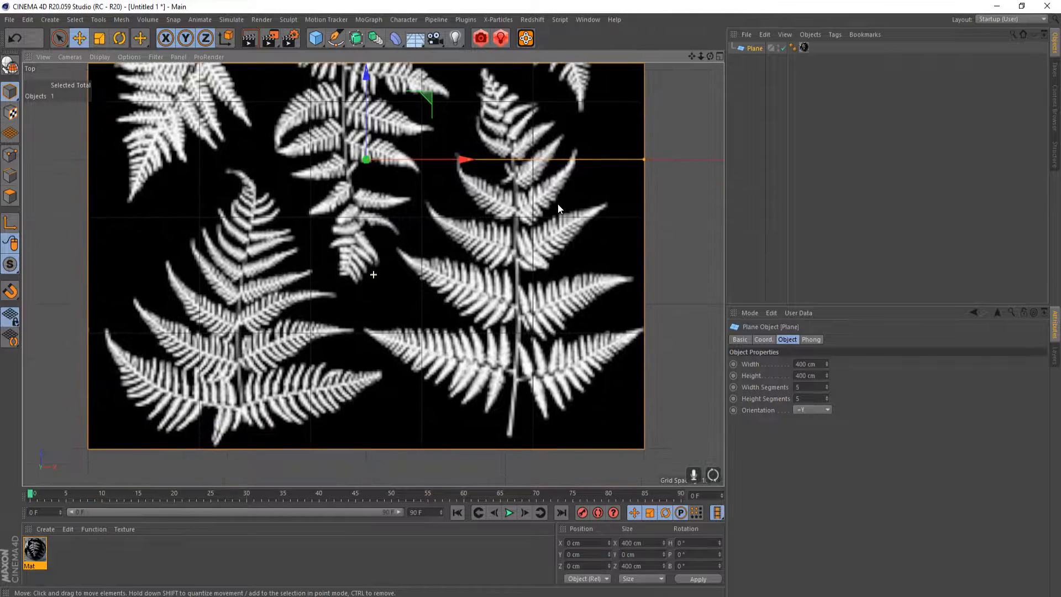
double_click(807, 398)
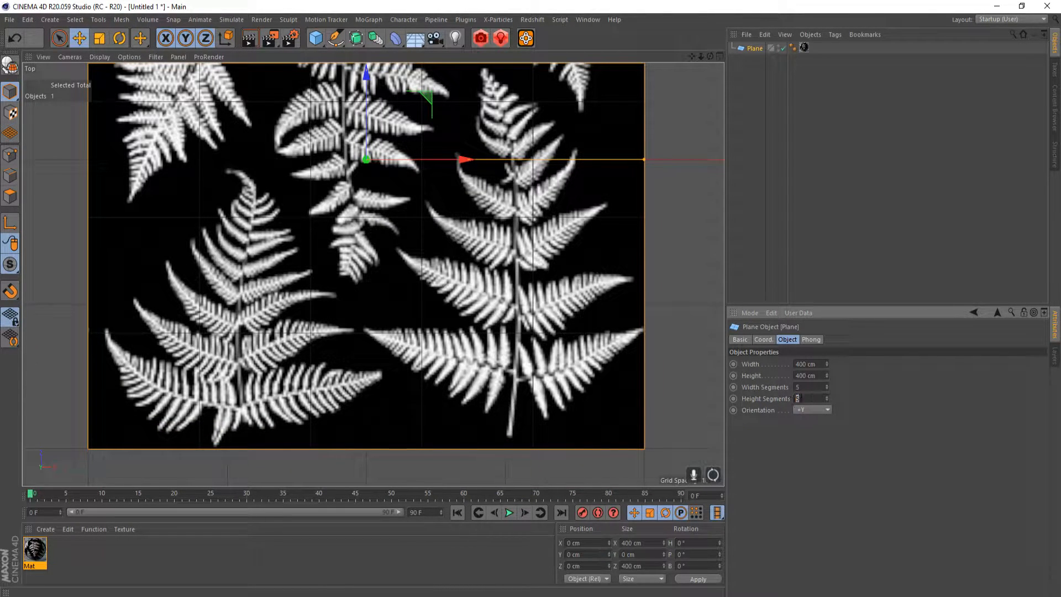
drag(807, 387, 776, 388)
text(8)
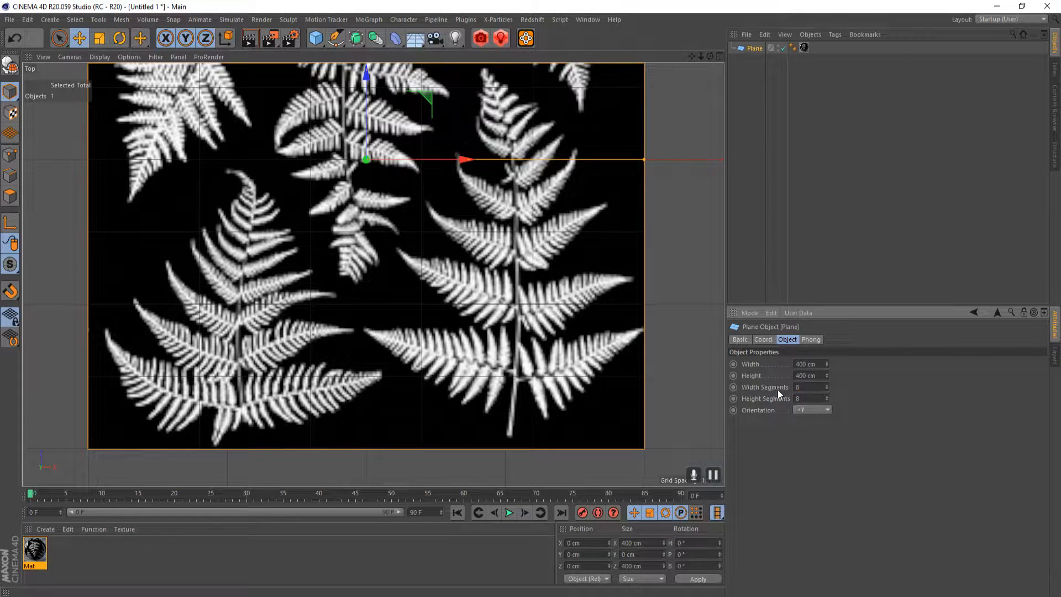
click(808, 433)
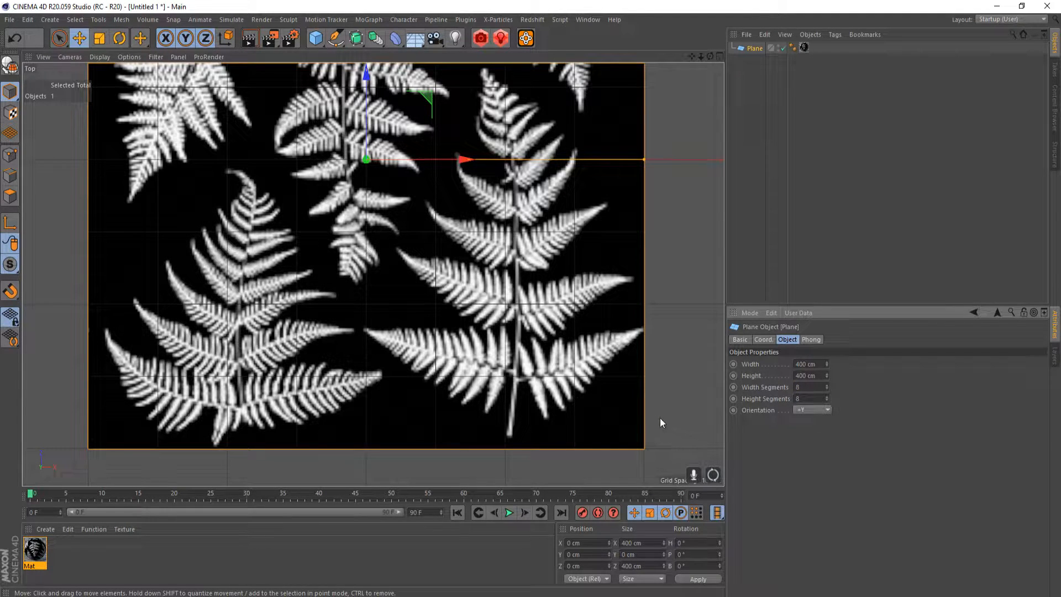
- Set the fern plane's height segments and width segments to 10 each
alt+middle_drag(572, 389, 586, 412)
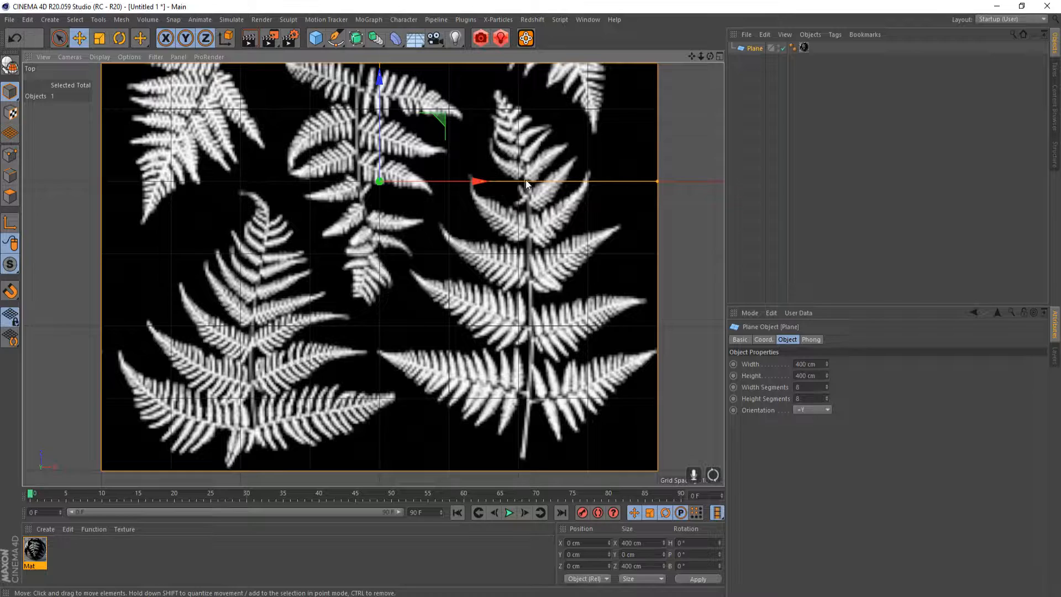
double_click(803, 399)
text(10)
key(Return)
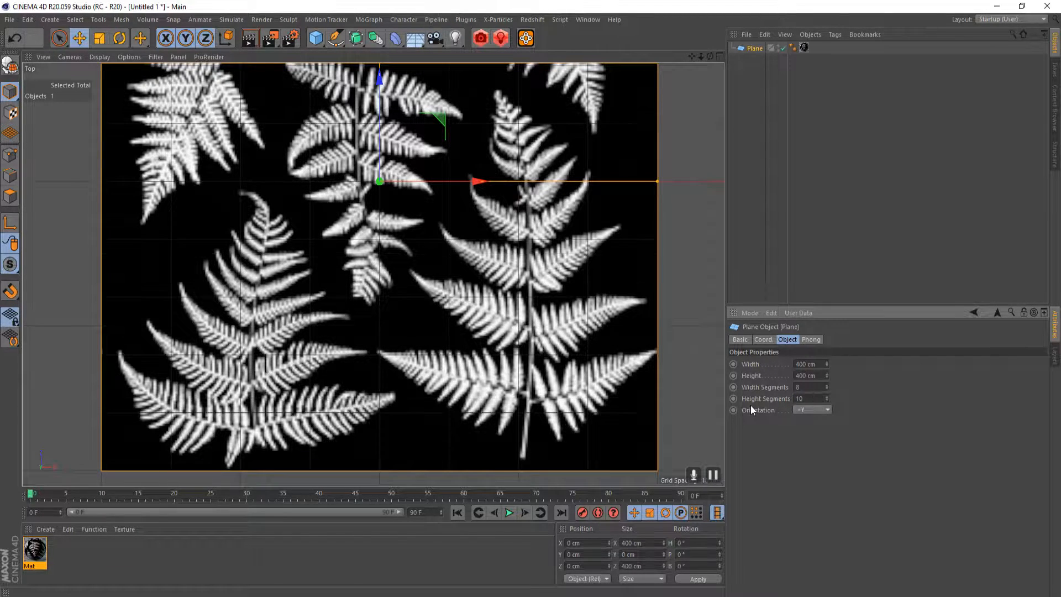
middle_drag(552, 243, 561, 266)
middle_drag(589, 335, 575, 291)
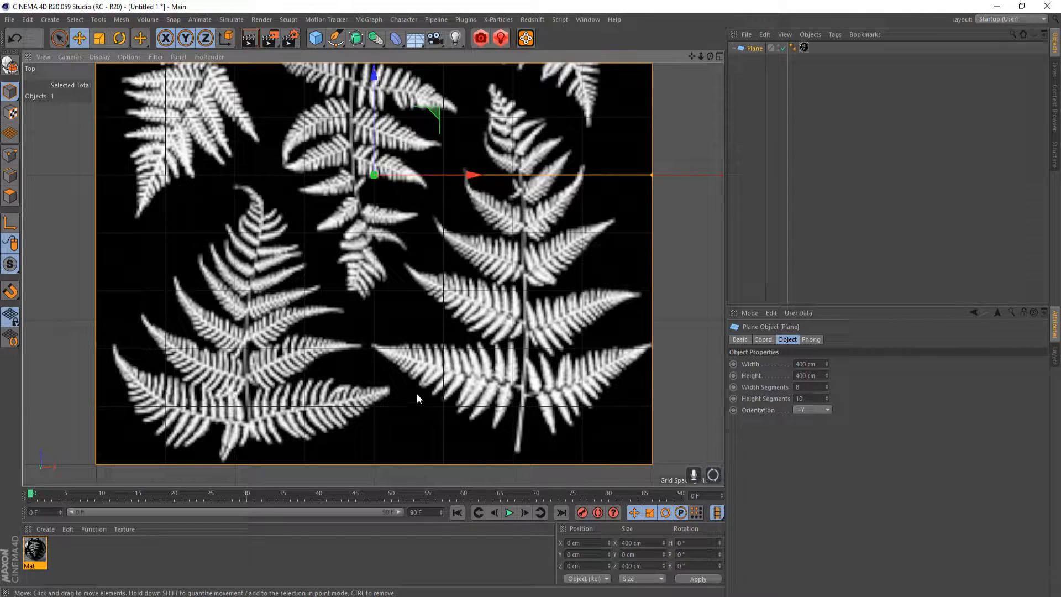
alt+middle_drag(443, 381, 457, 382)
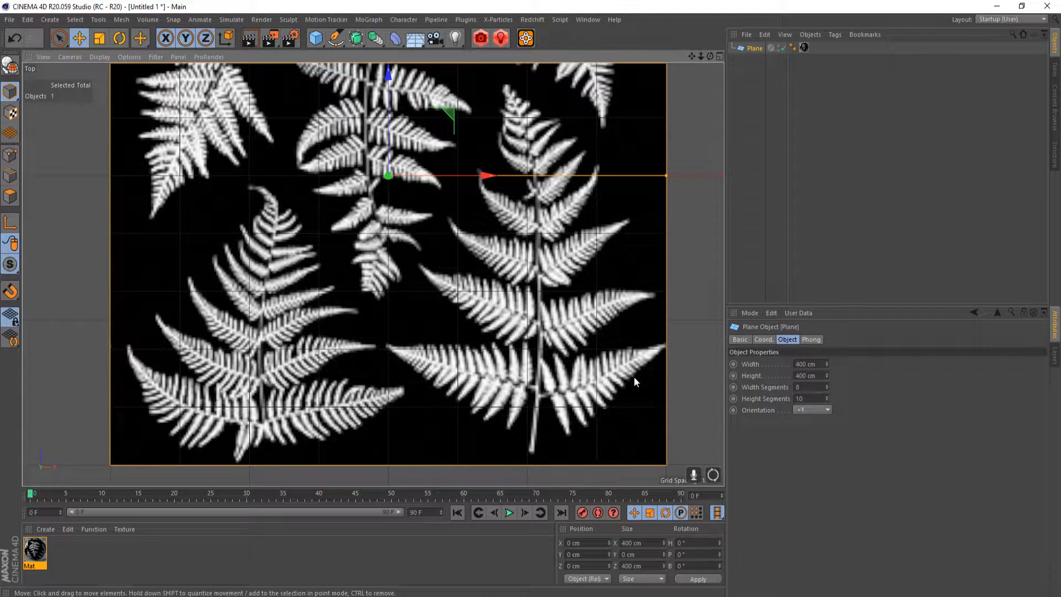
double_click(802, 388)
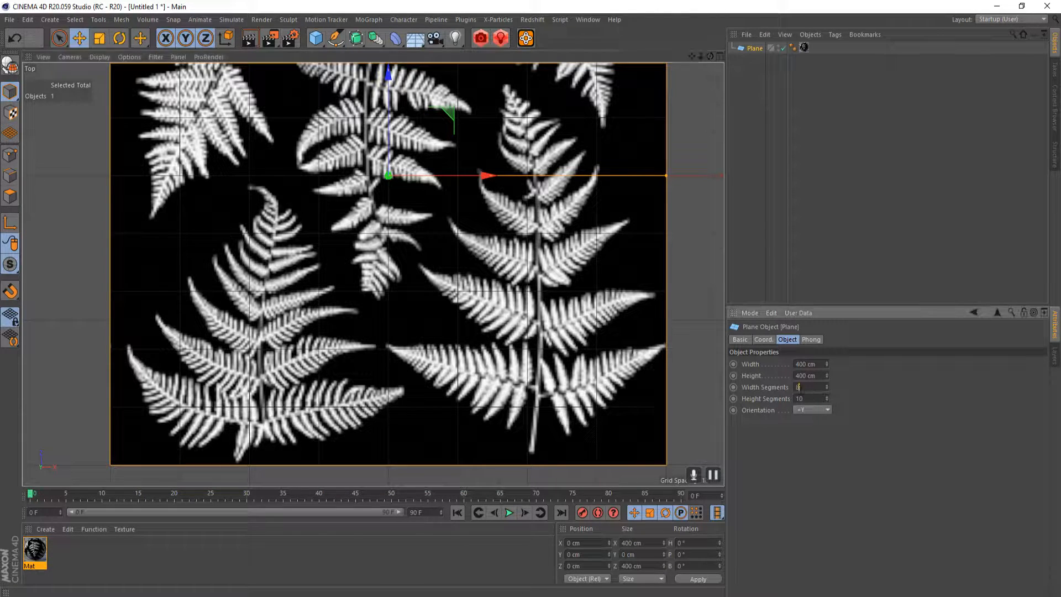
text(10)
key(Return)
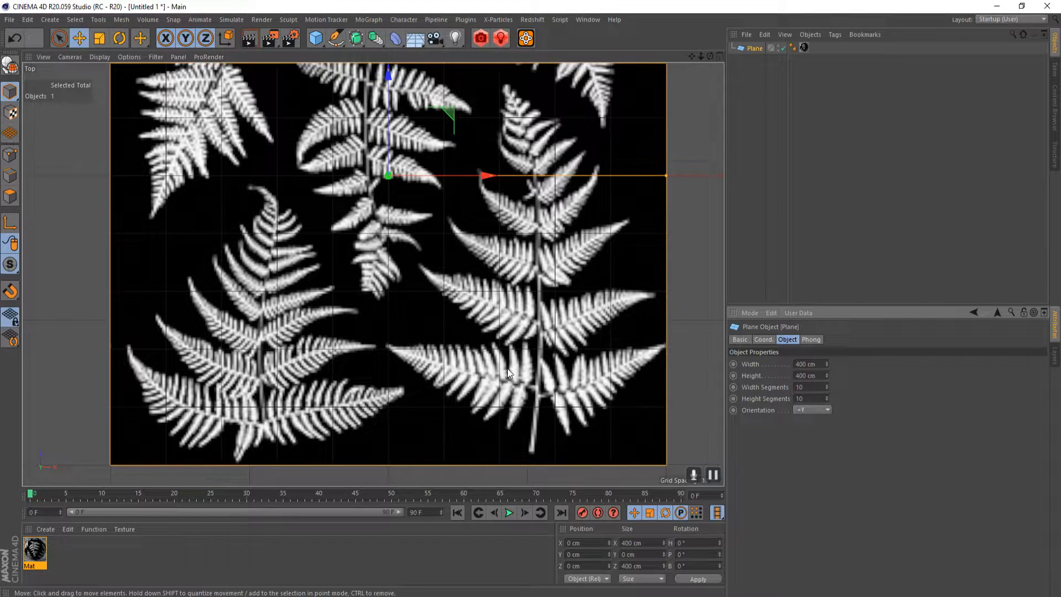
- Duplicate the fern plane as a backup, then hide and disable the copy
scroll(480, 361, up, 6)
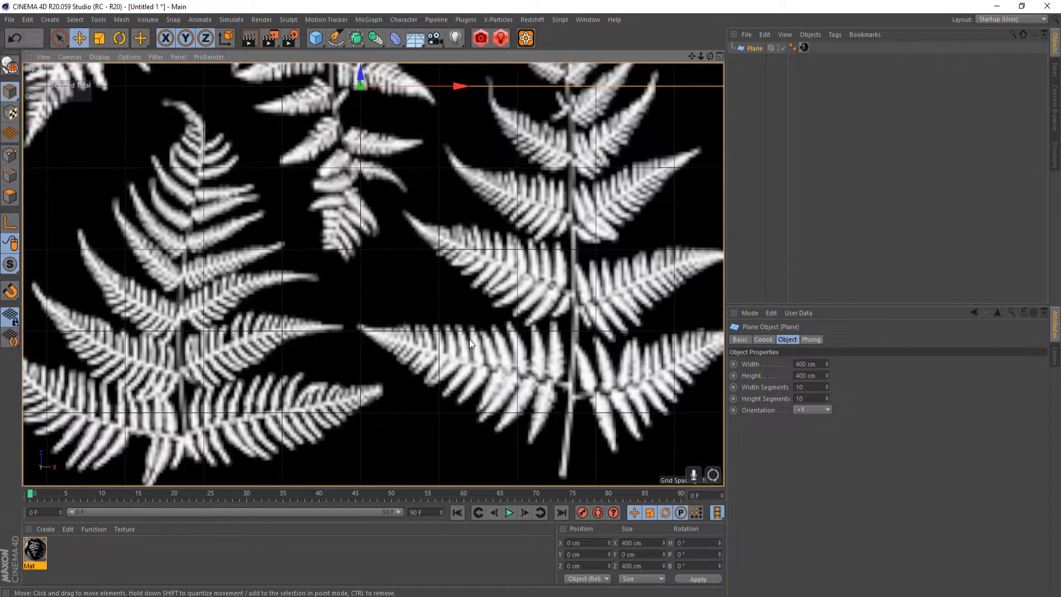
click(121, 20)
mouse_move(588, 19)
click(763, 53)
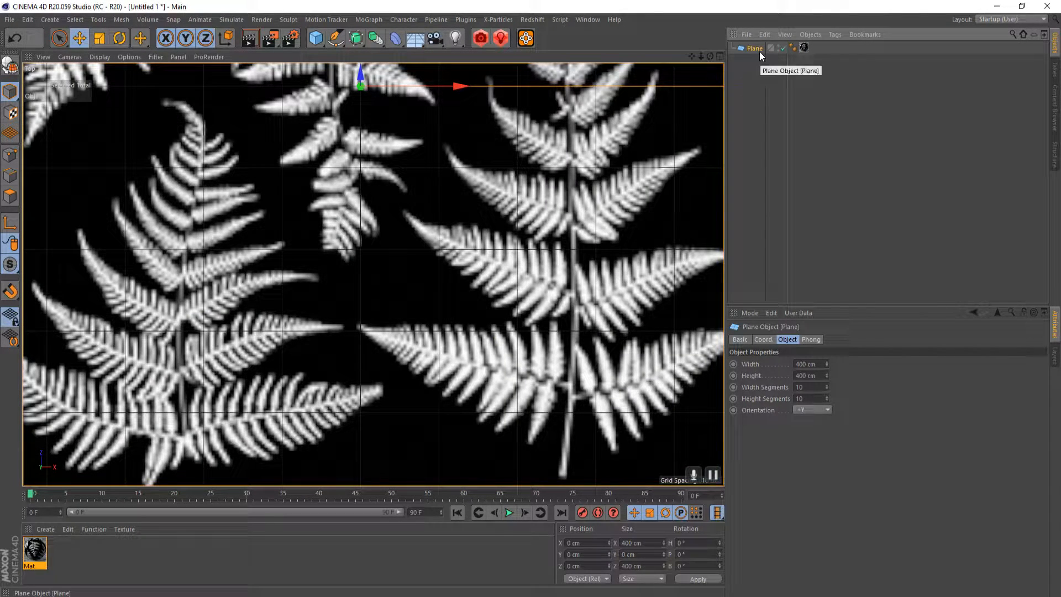
ctrl+drag(758, 52, 751, 94)
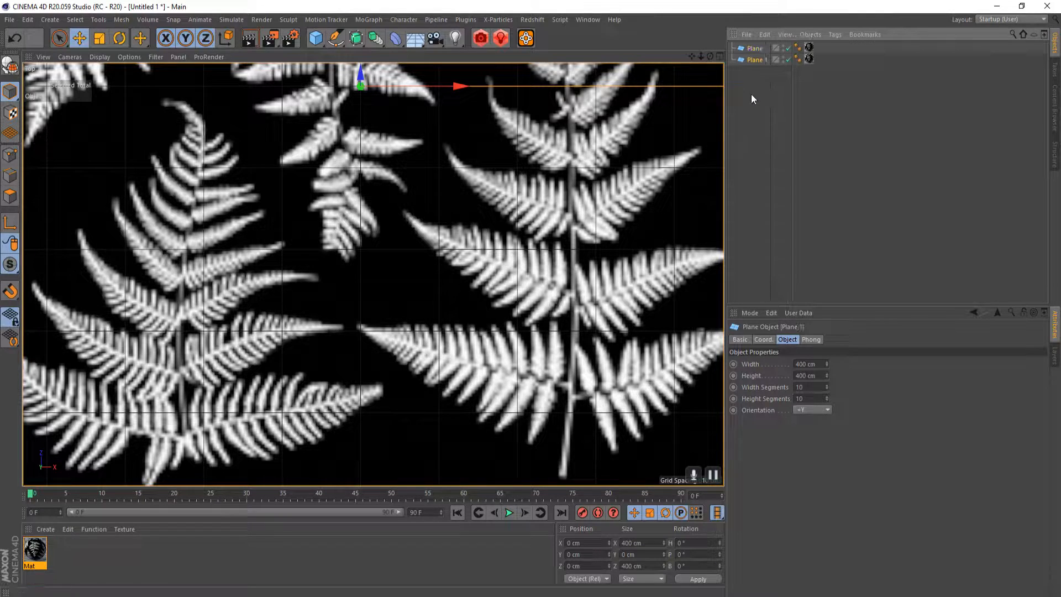
click(784, 57)
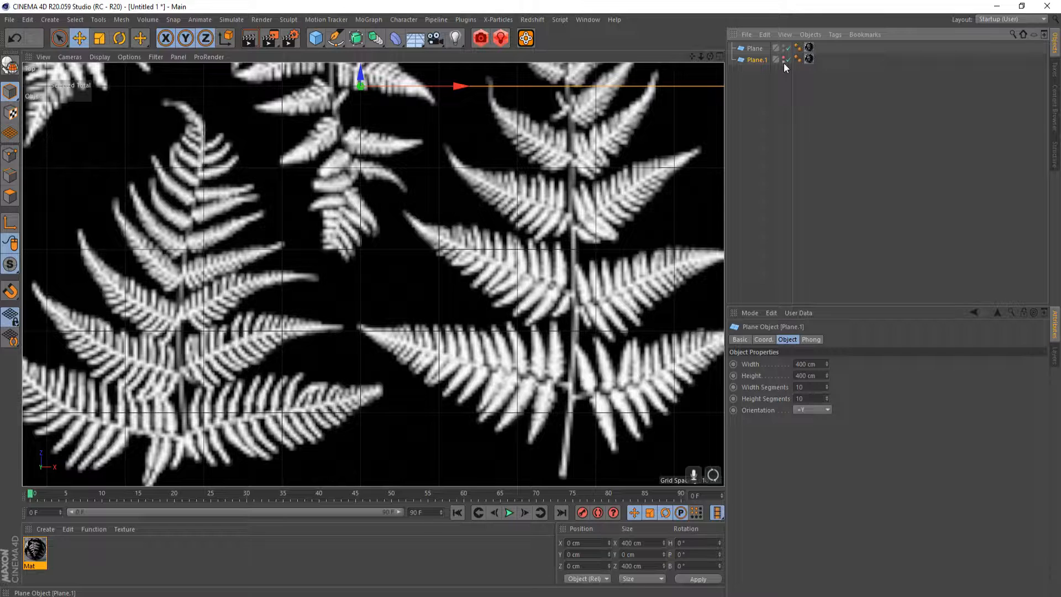
click(789, 60)
- Make the original fern plane editable as a polygon object
click(757, 50)
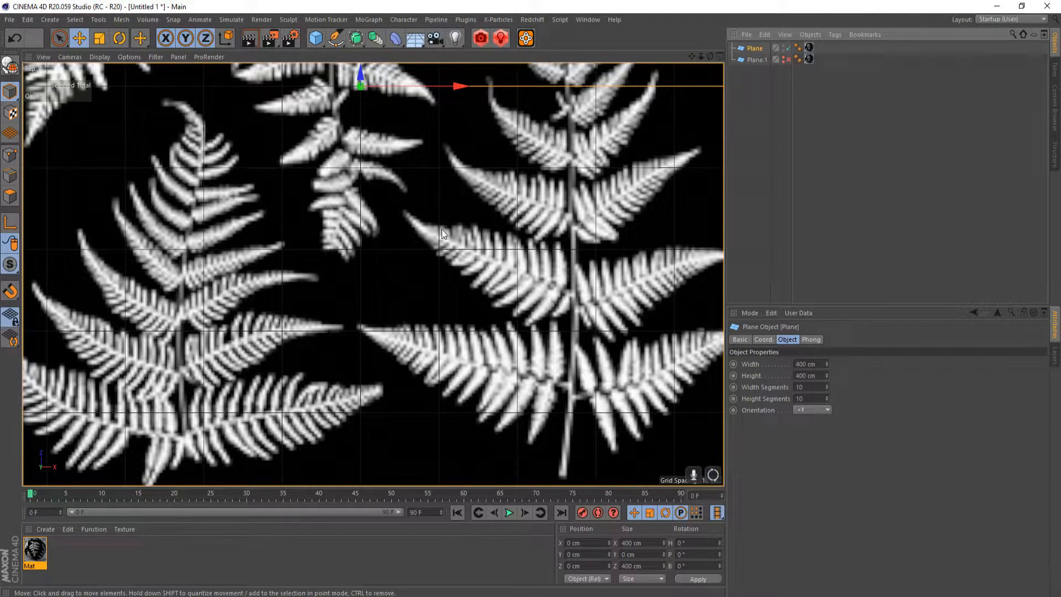
scroll(442, 228, down, 1)
key(c)
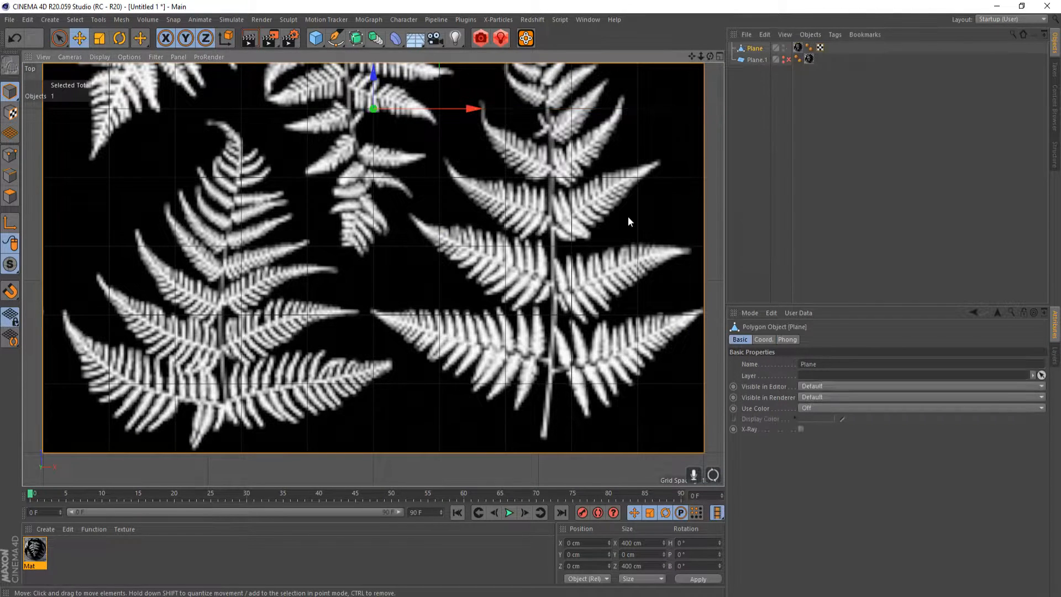
click(122, 20)
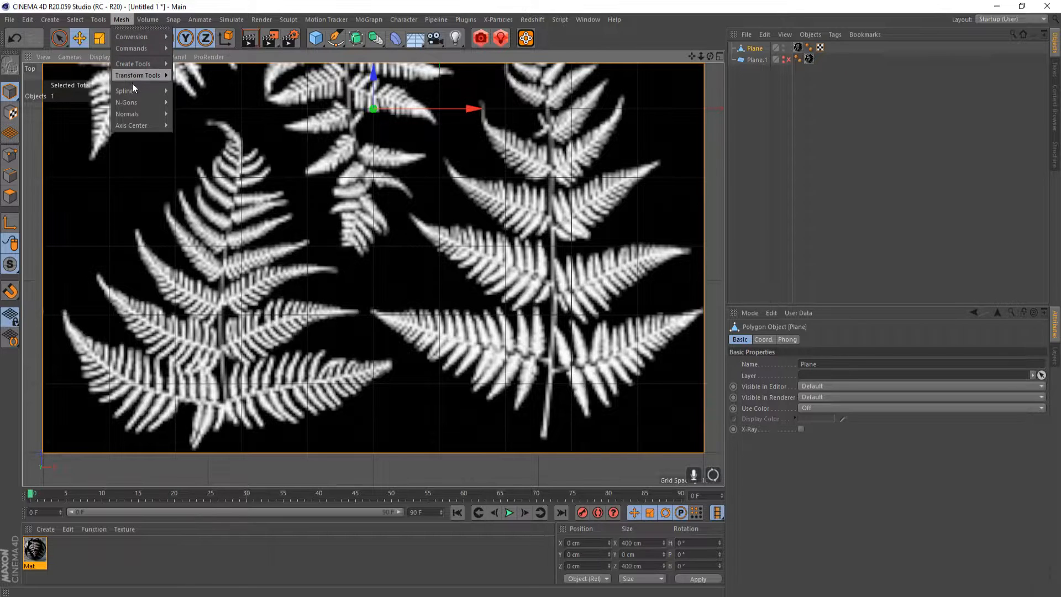
mouse_move(138, 75)
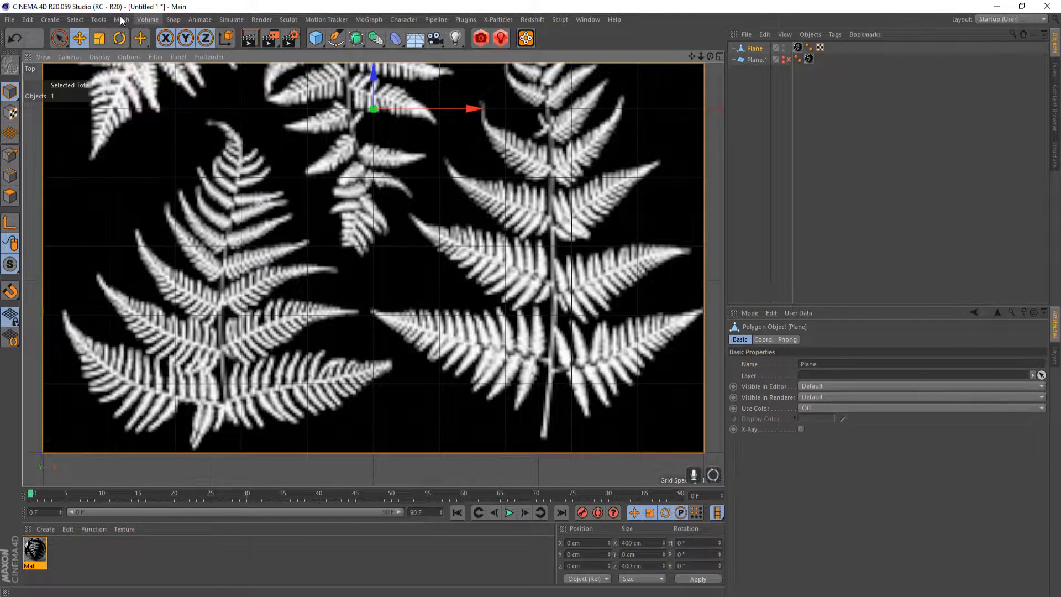
click(98, 20)
mouse_move(122, 19)
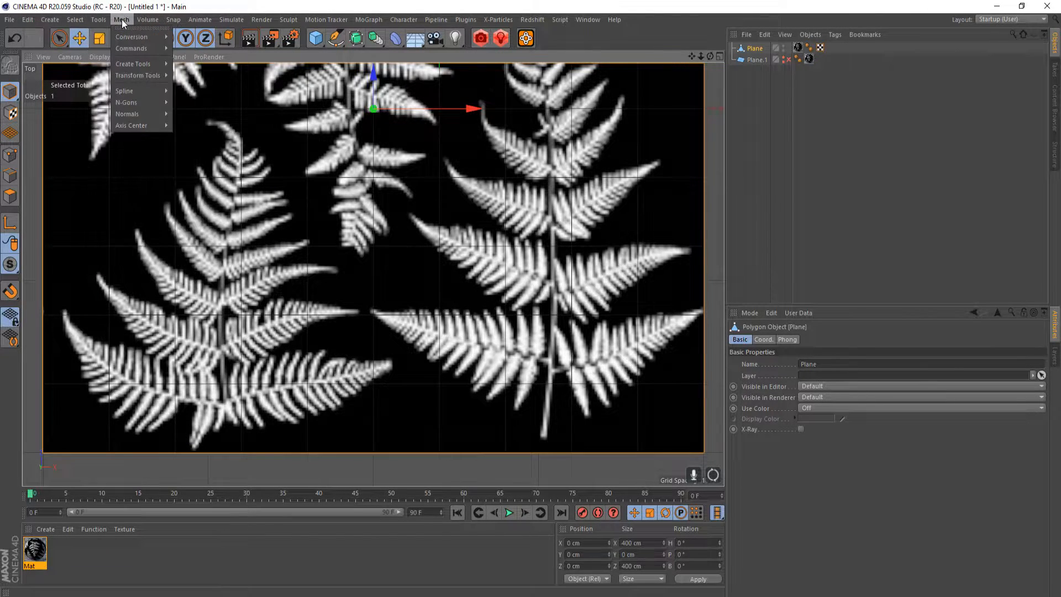
mouse_move(141, 53)
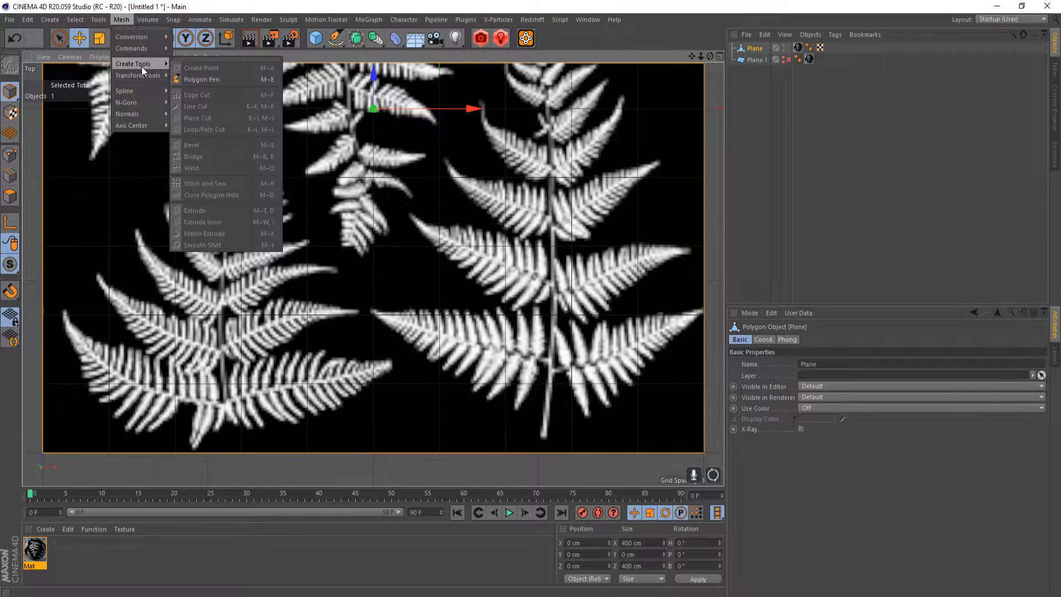
click(756, 49)
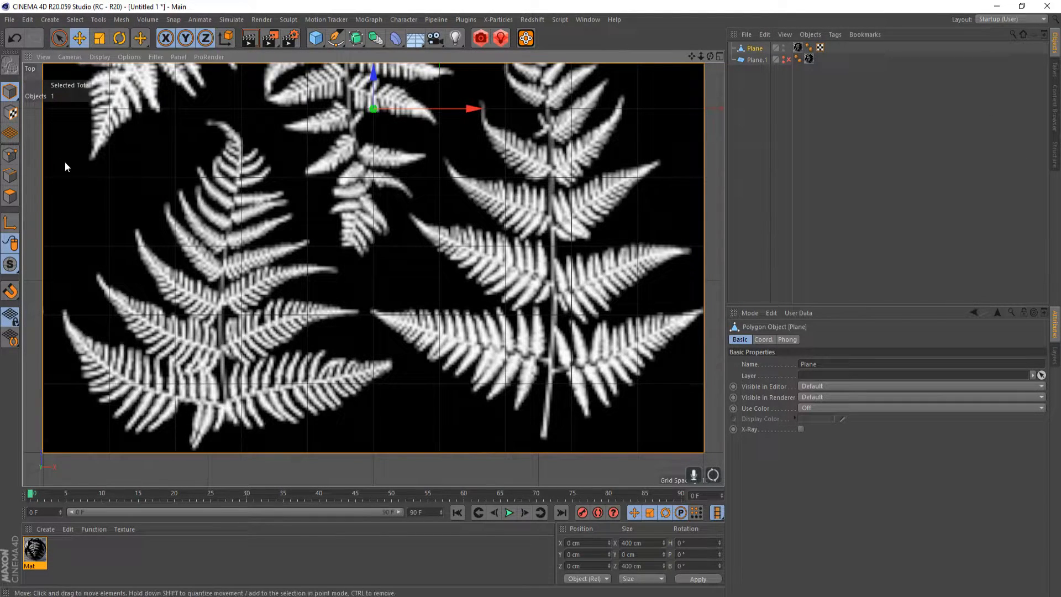
- Switch the original plane to Points mode and activate the Line Cut tool
click(9, 155)
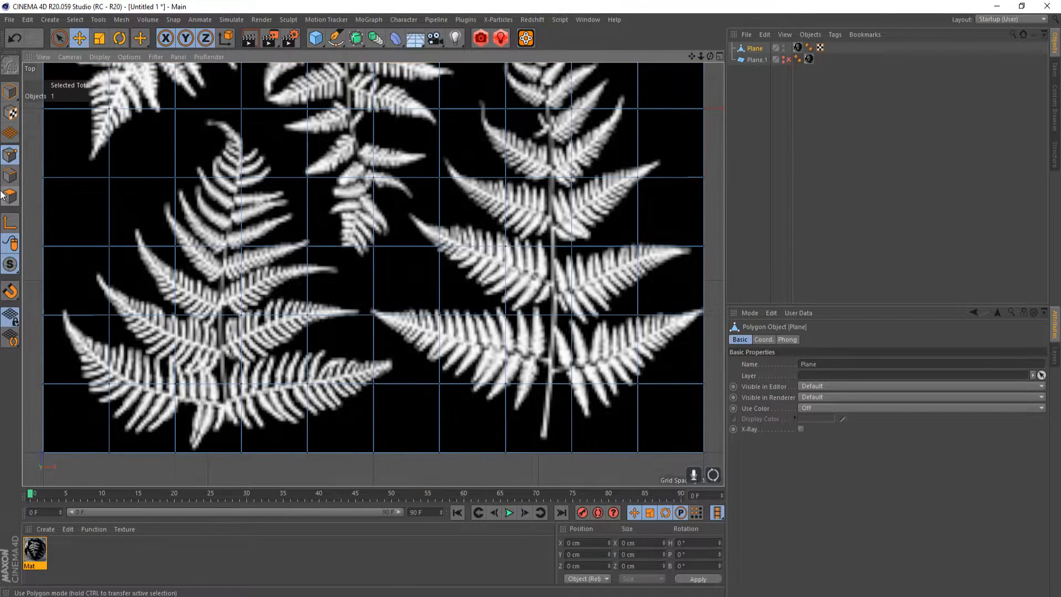
click(119, 21)
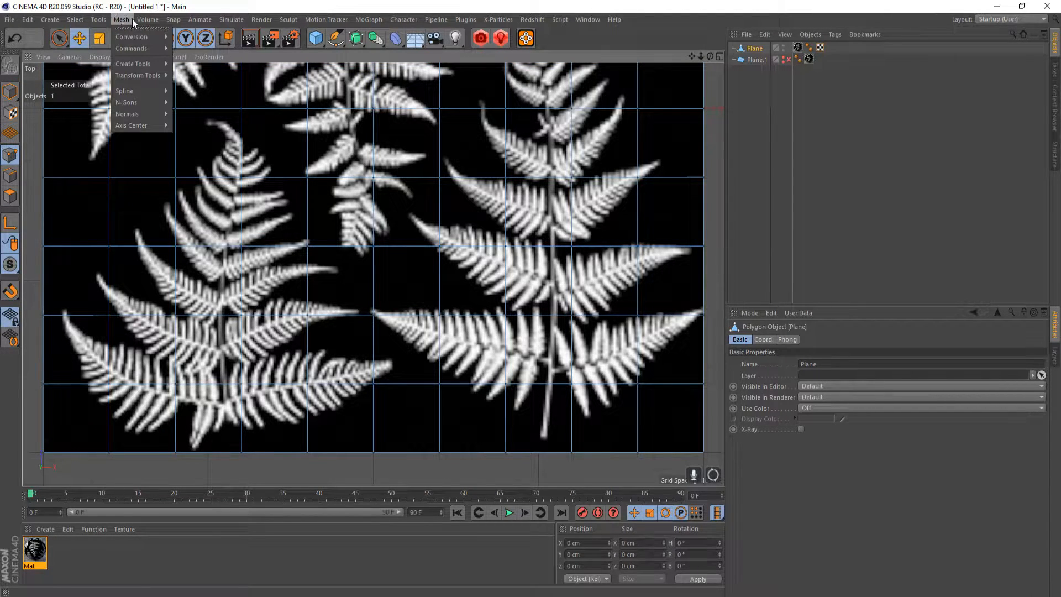
mouse_move(140, 65)
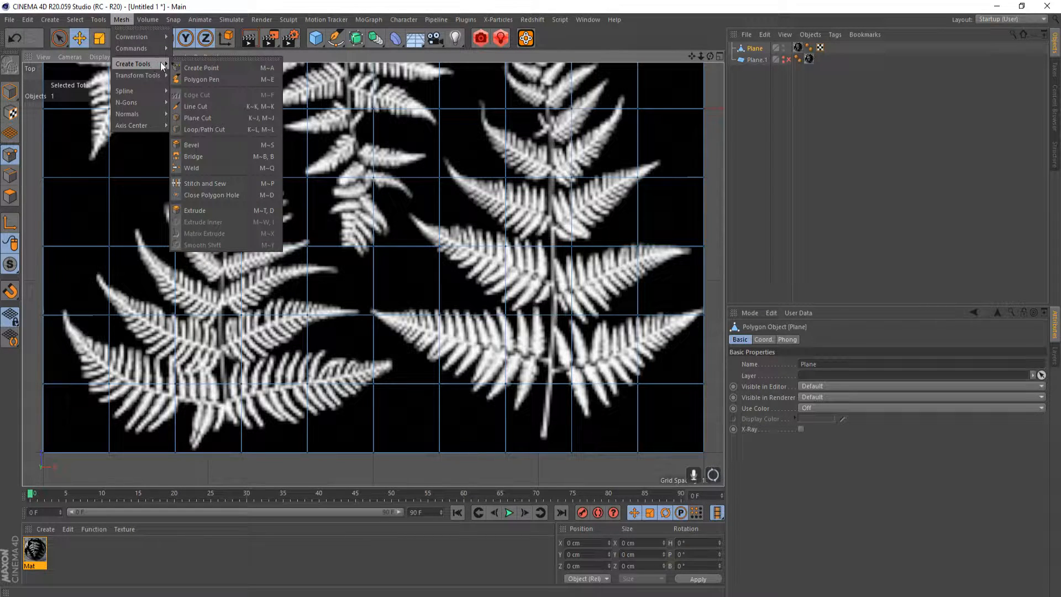
click(249, 107)
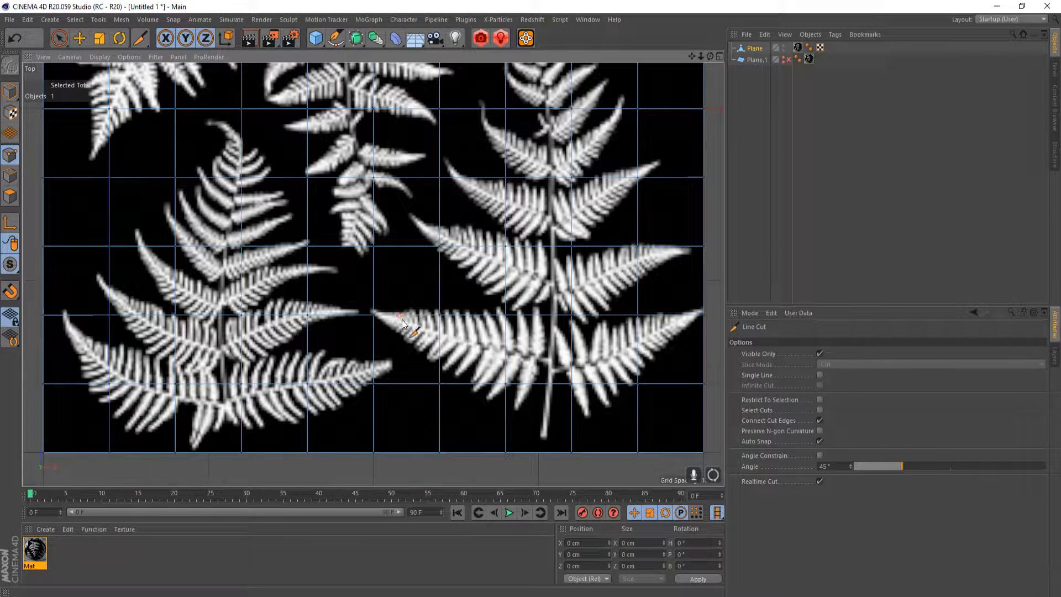
key(ctrl+z)
click(394, 317)
click(420, 384)
key(ctrl+z)
- Line-cut from the plane's bottom edge below the large right-hand fern's stem, diagonally under its lowest left leaflet to just past that leaflet's tip
mouse_move(506, 363)
alt+middle_down()
mouse_move(528, 323)
mouse_move(495, 363)
alt+middle_up()
scroll(528, 326, up, 2)
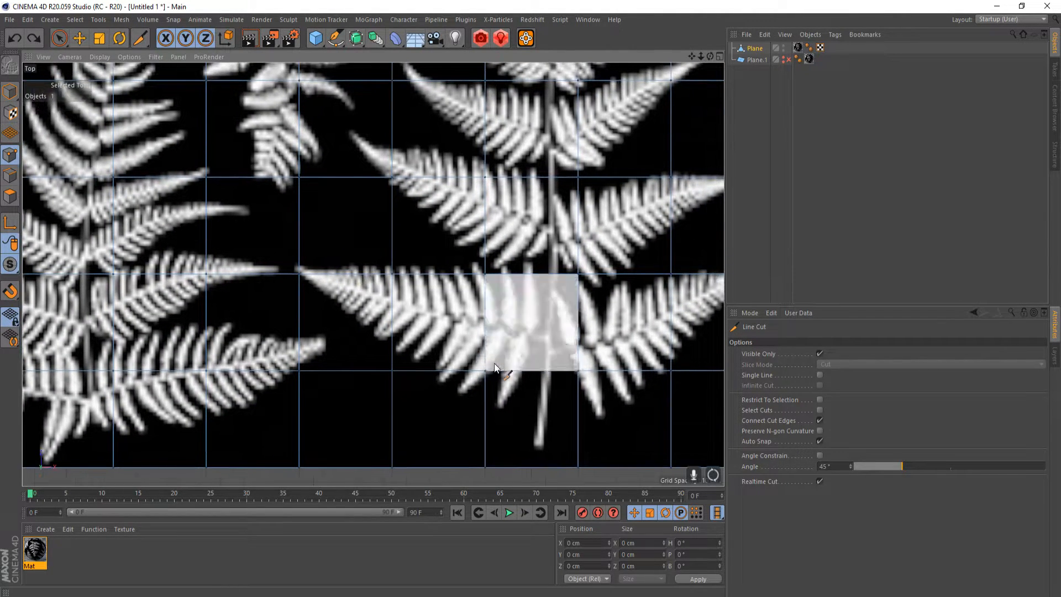
click(536, 468)
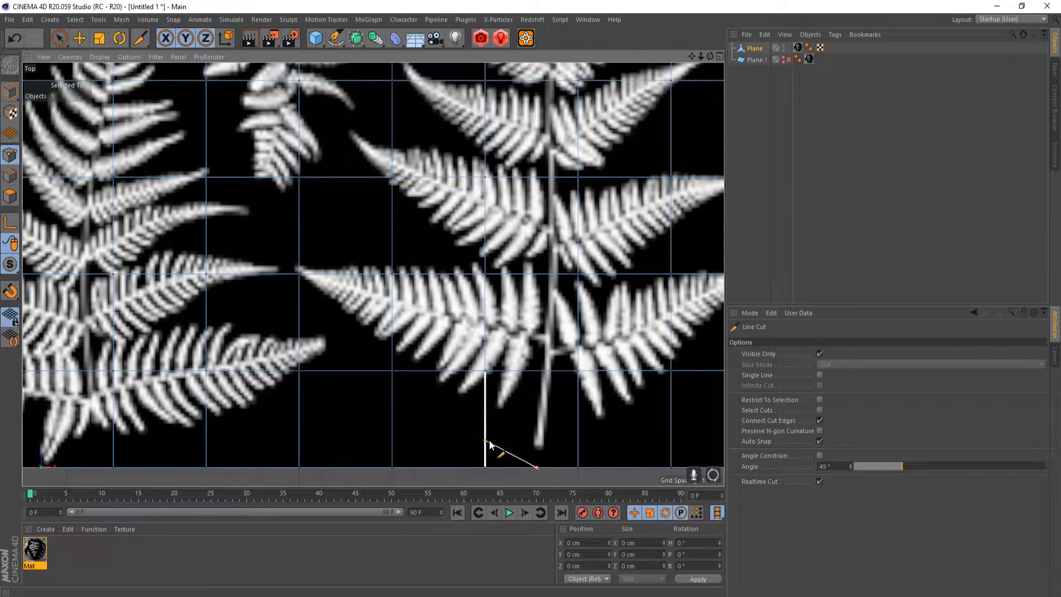
click(485, 429)
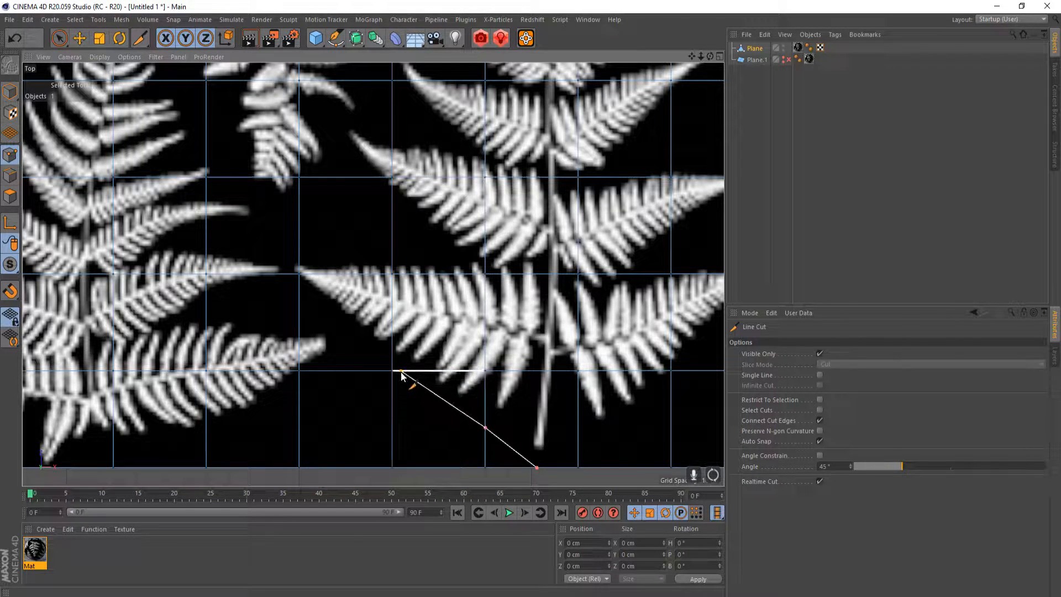
click(392, 371)
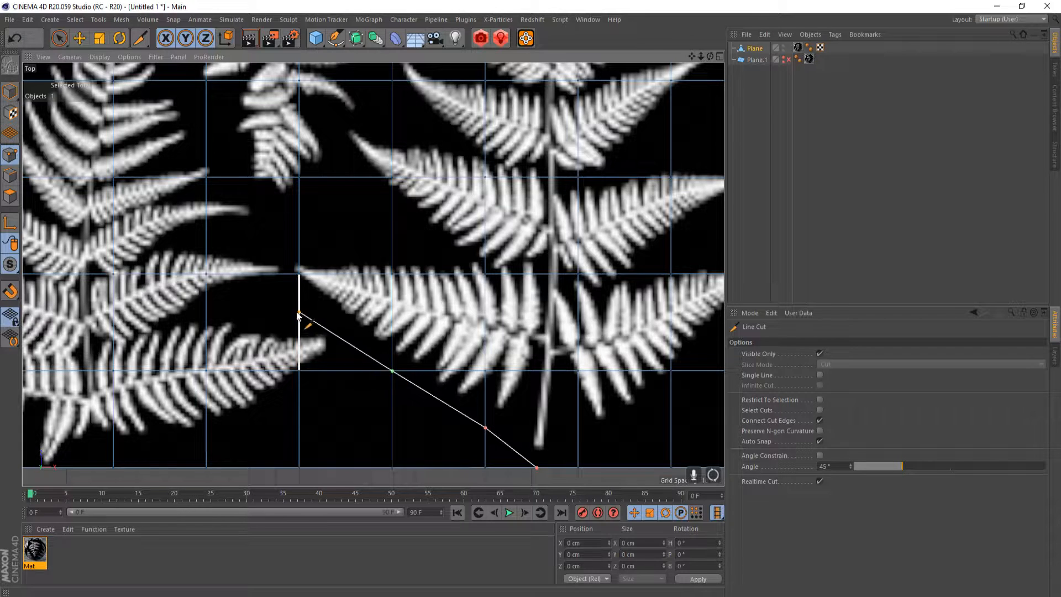
click(284, 279)
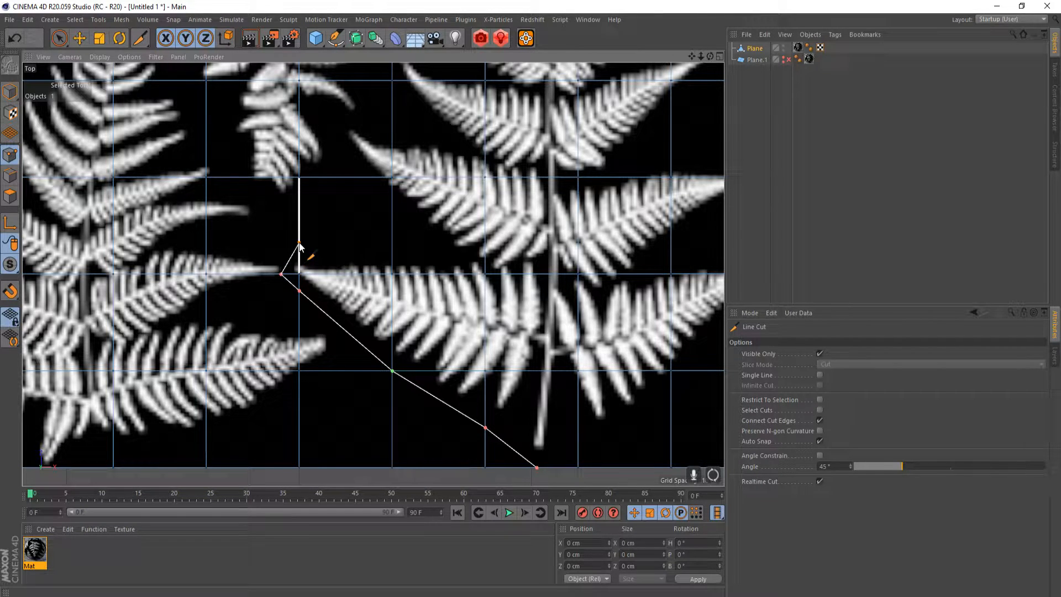
- Continue the cut up and around the tip of the fern's second-lowest left leaflet, ending at the grid intersection beneath it, and finish the line
click(299, 243)
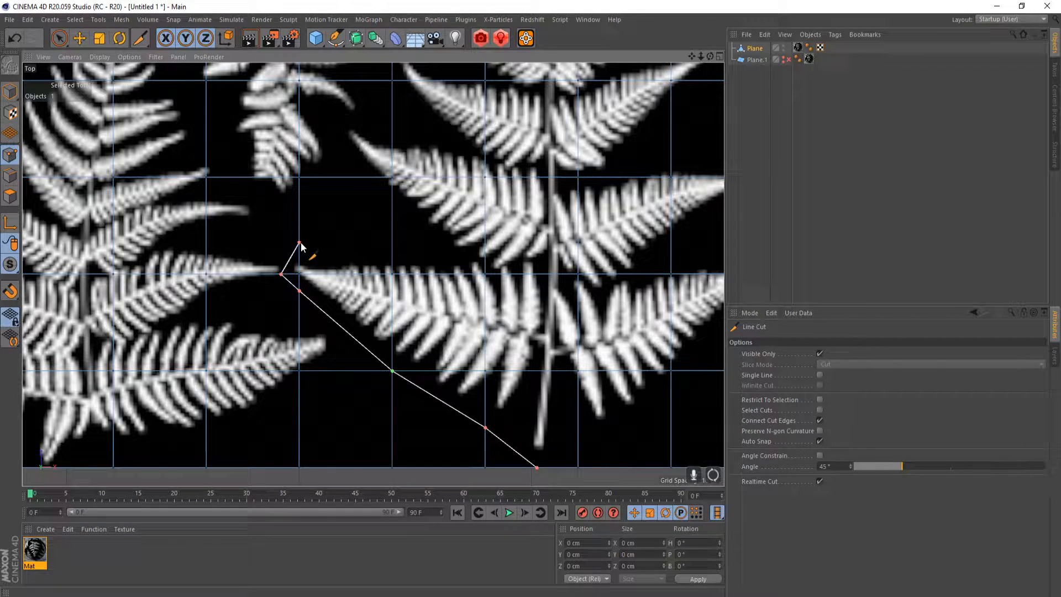
click(329, 178)
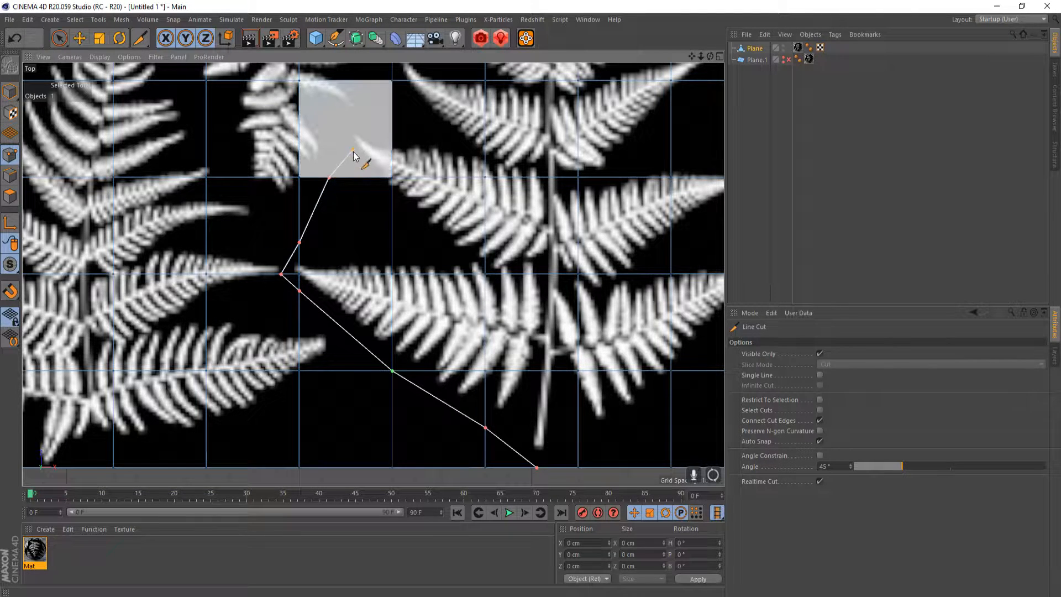
alt+middle_drag(360, 154, 363, 256)
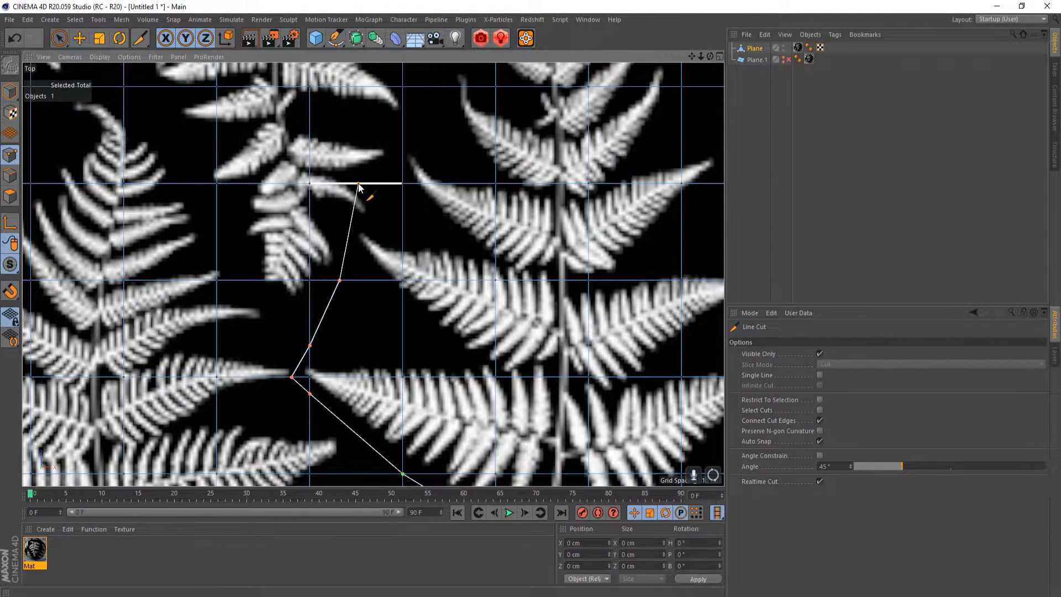
click(351, 230)
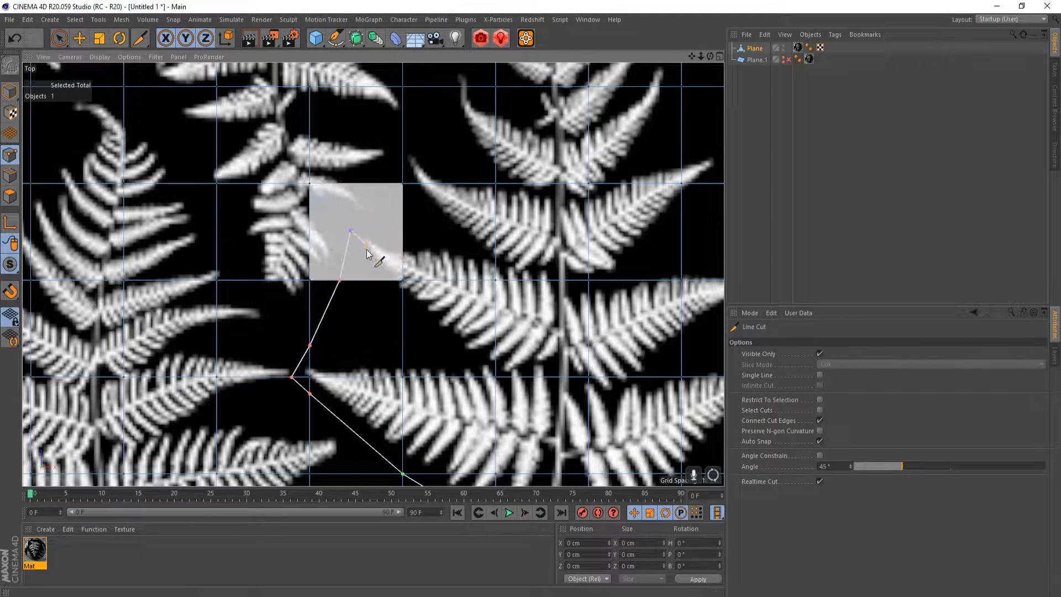
click(403, 281)
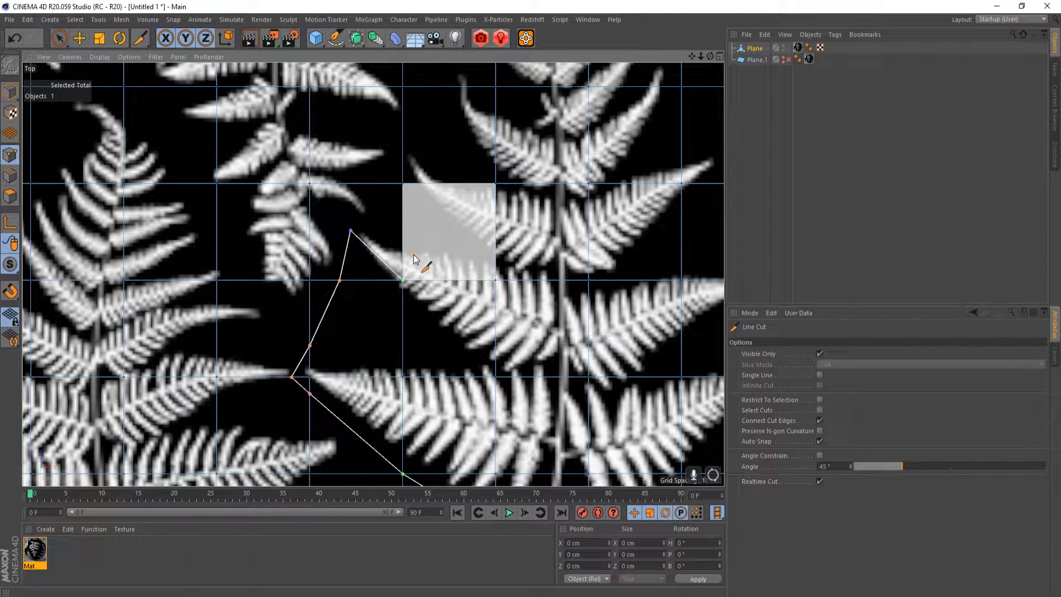
key(Escape)
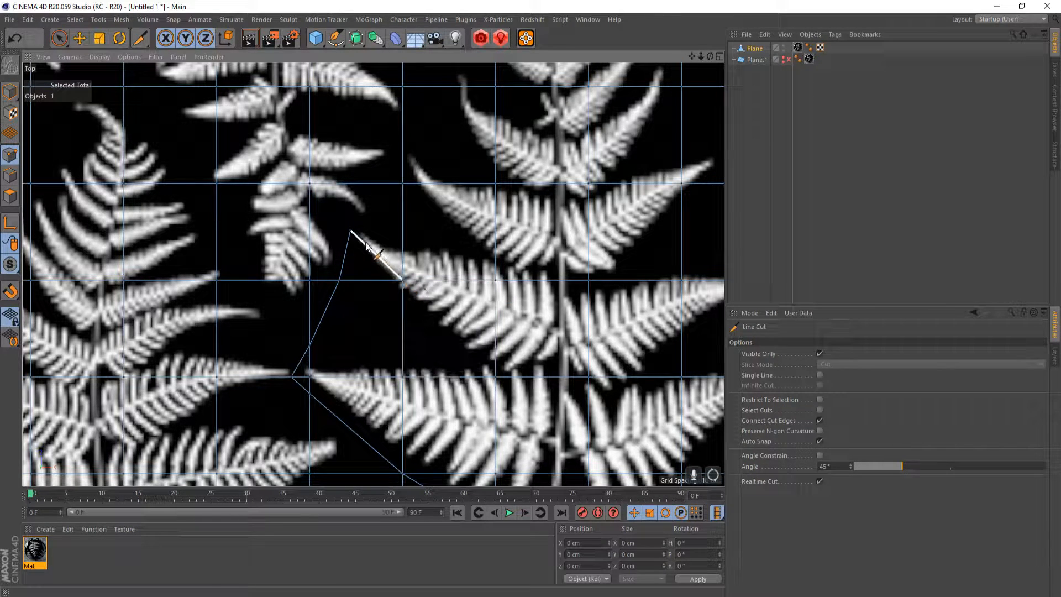
click(351, 230)
click(381, 183)
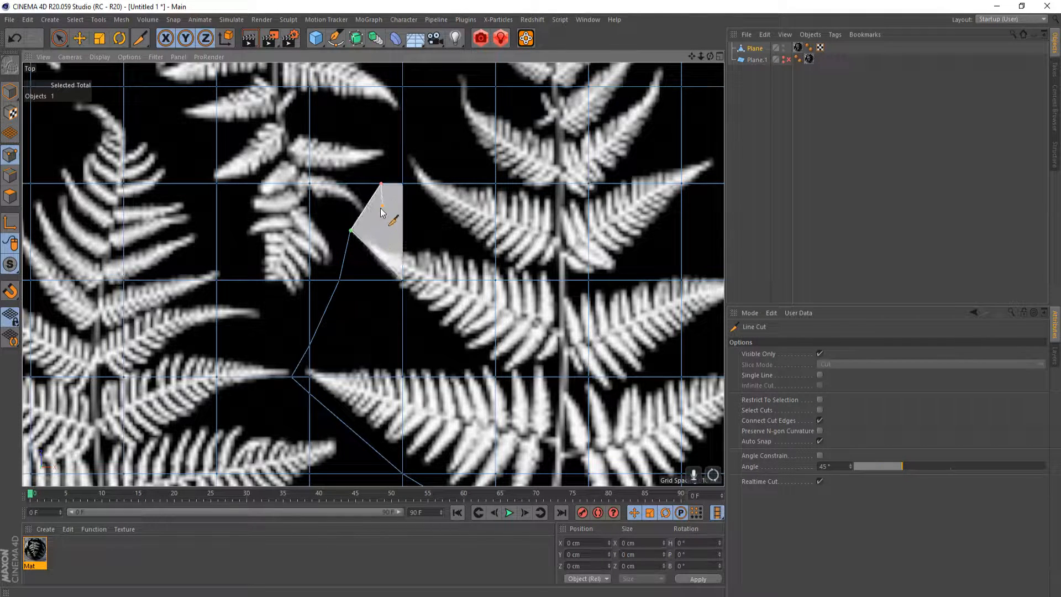
key(ctrl+z)
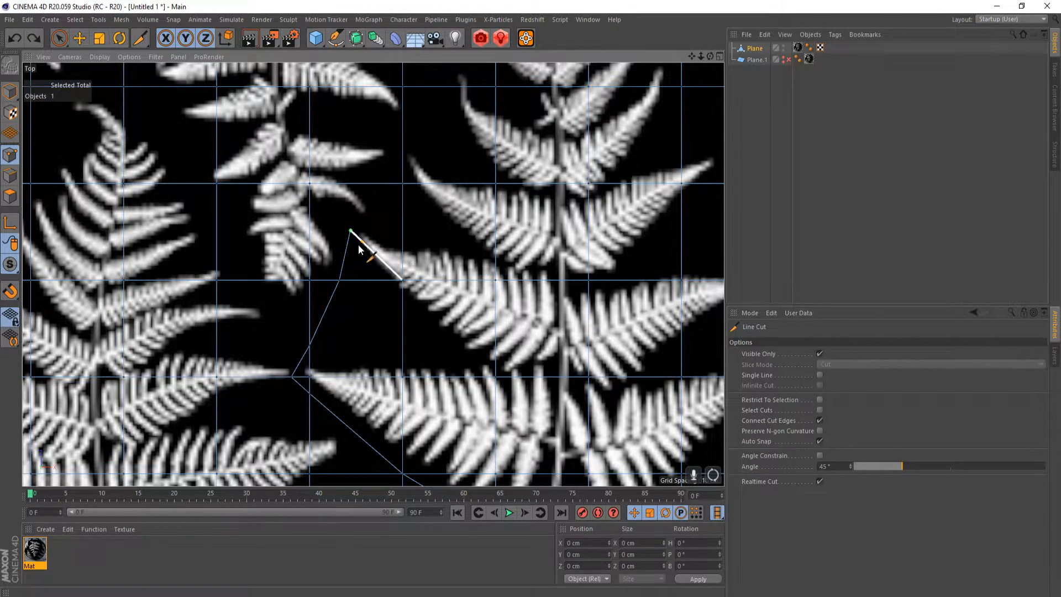
- Cut from the corner point at the second-lowest left leaflet's tip diagonally up to the nearest grid intersection, and finish the line
click(350, 231)
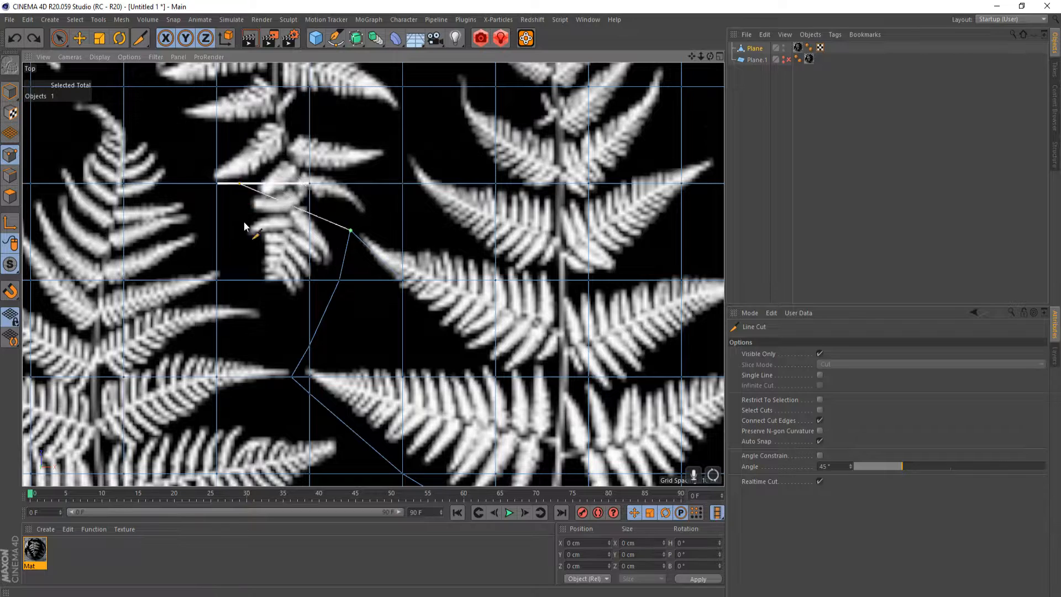
click(403, 184)
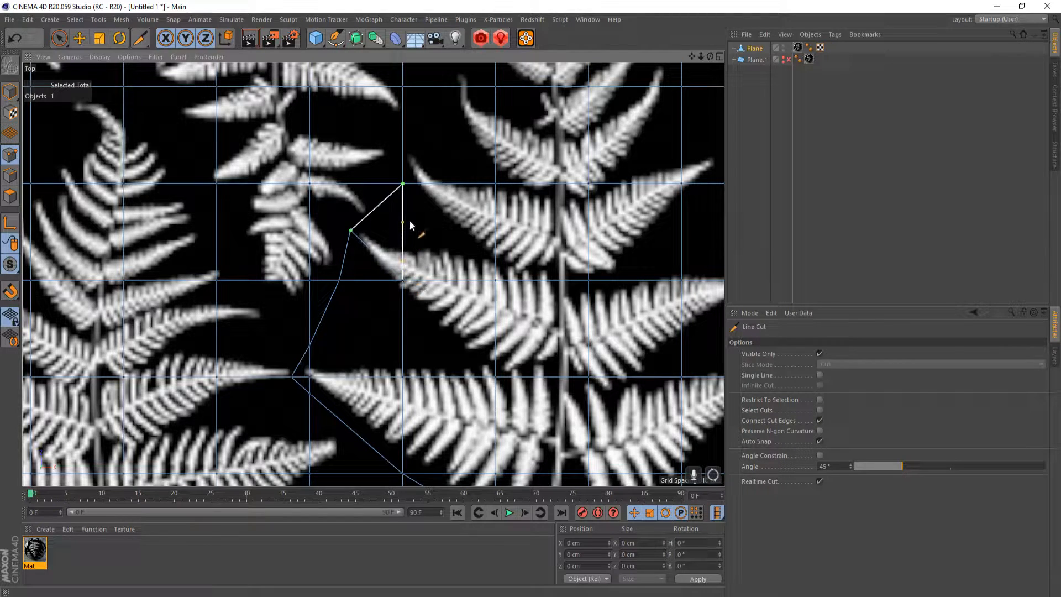
alt+middle_drag(446, 161, 451, 237)
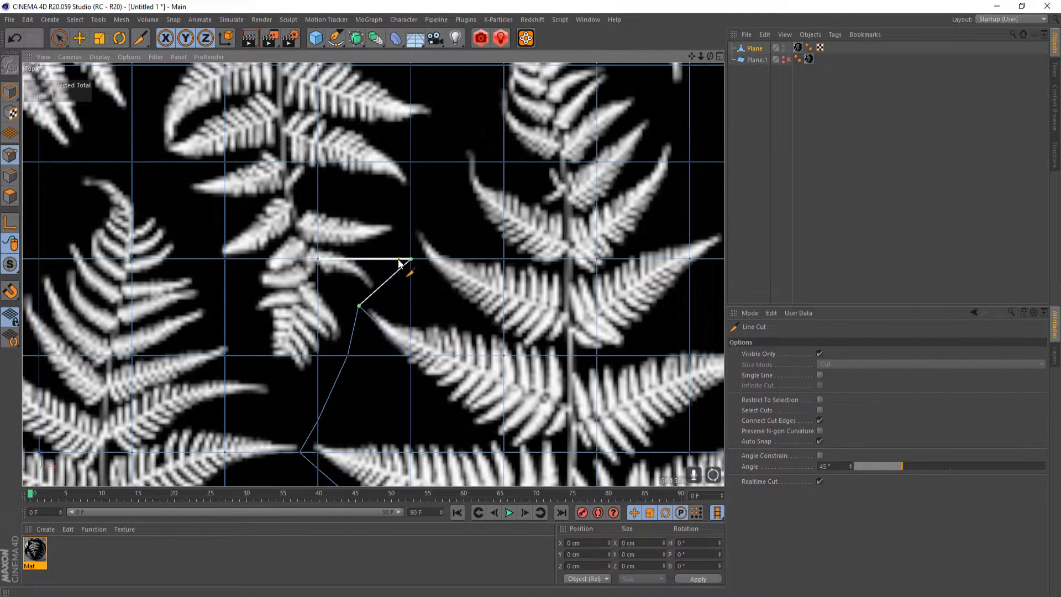
key(Escape)
- Cut up the large fern's left side from beside the next leaflet's tip to the vertical grid edge above the fern's apex
click(411, 229)
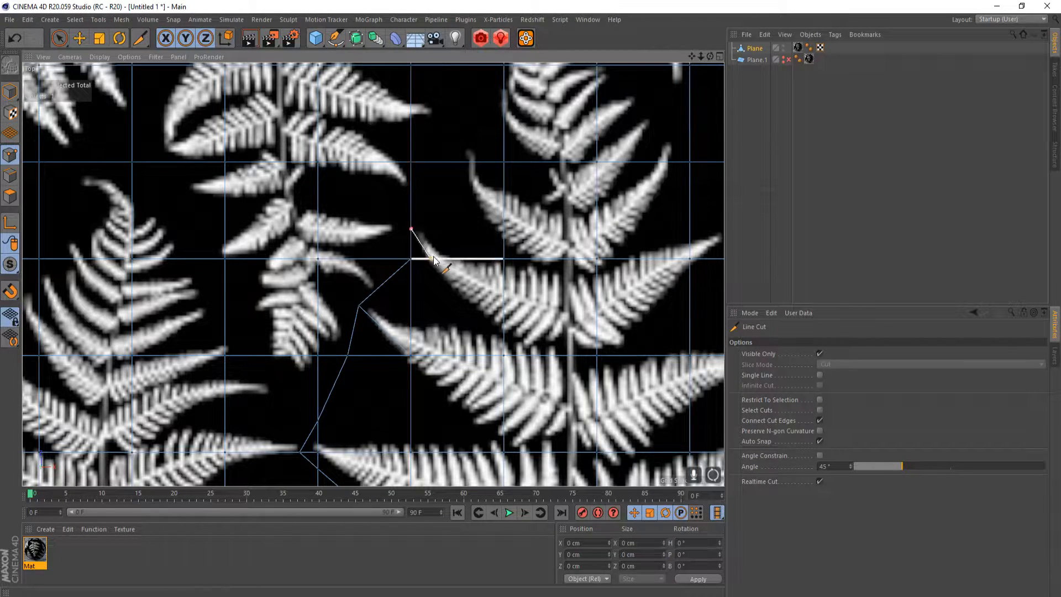
click(448, 162)
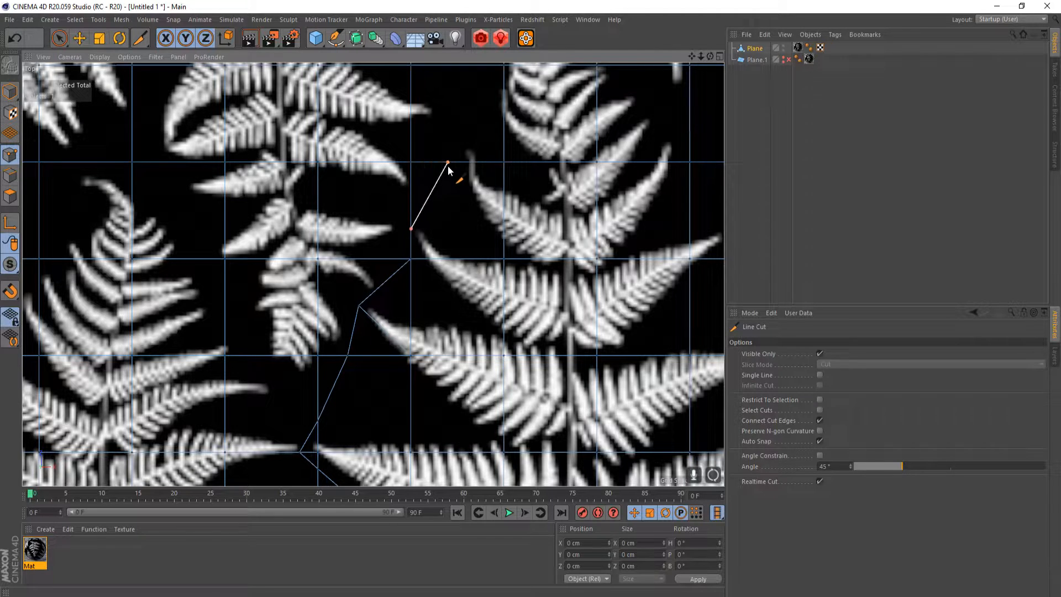
alt+middle_drag(498, 130, 446, 254)
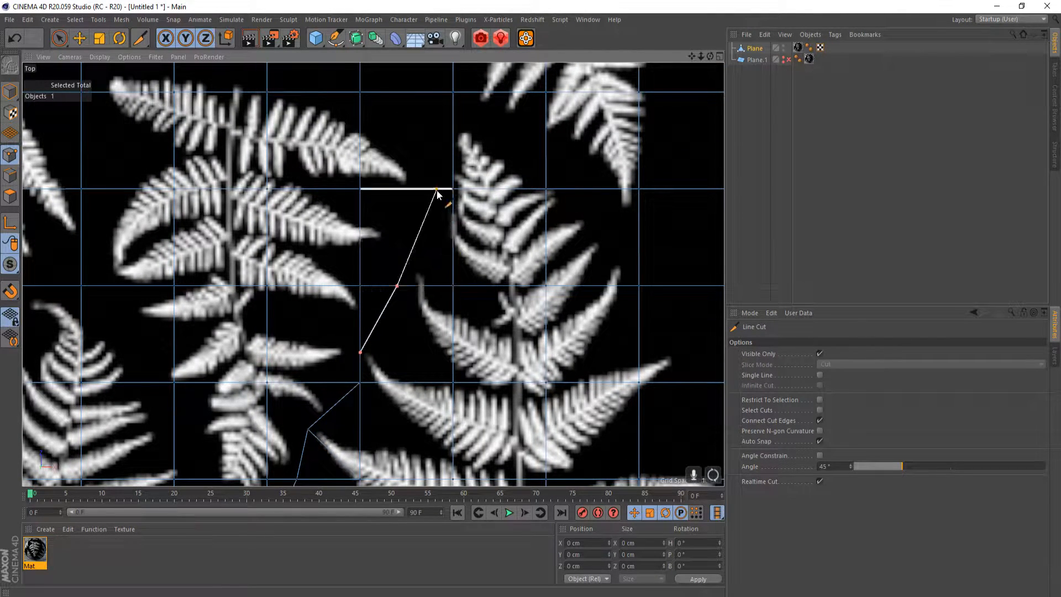
click(432, 189)
click(453, 125)
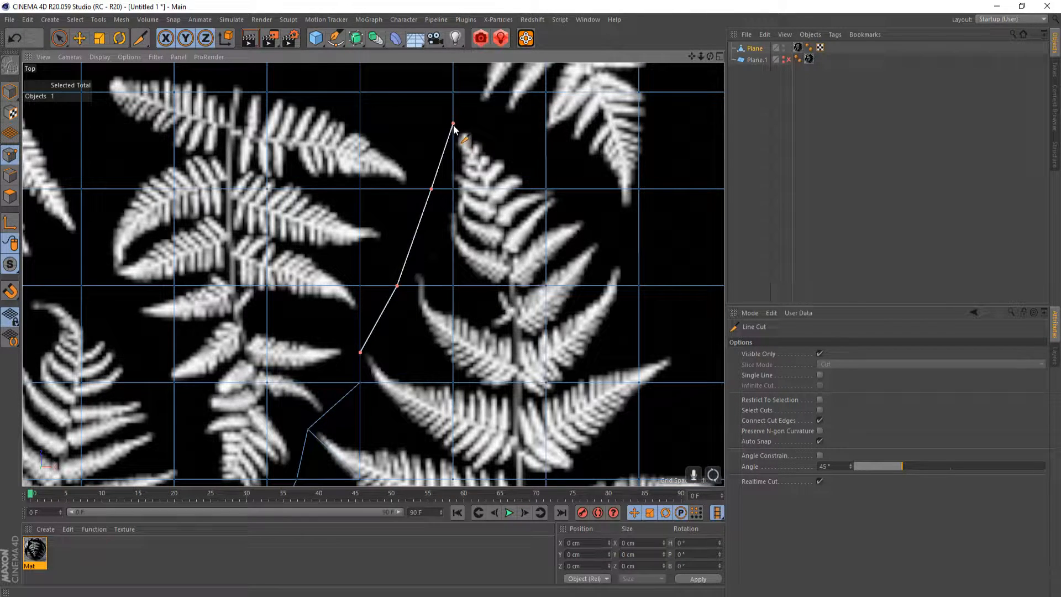
key(Escape)
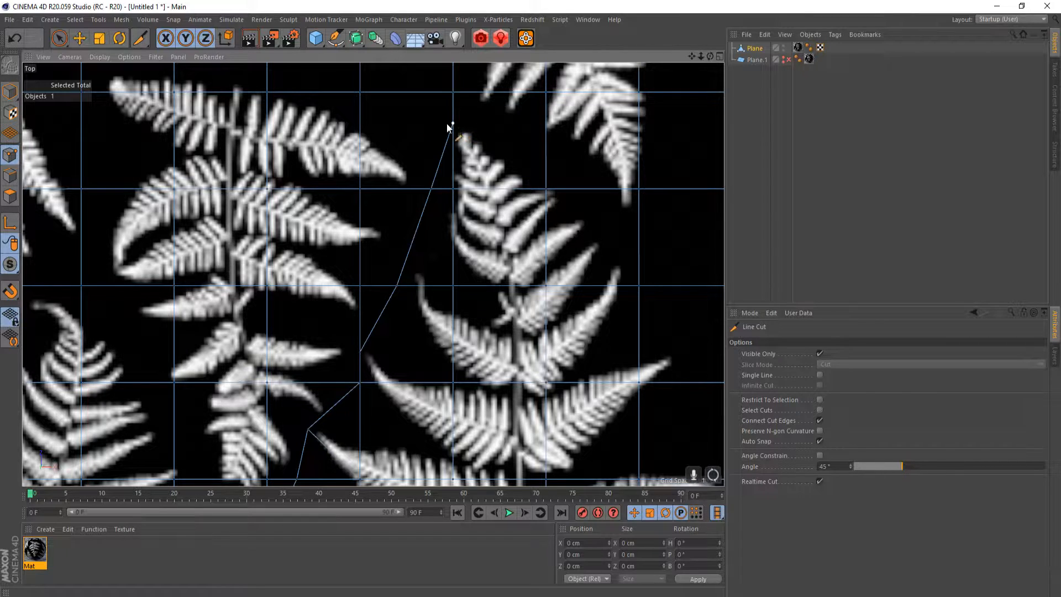
- Try to move the cut's uppermost point with the Move tool, and undo both the move and the upper left cut
key(e)
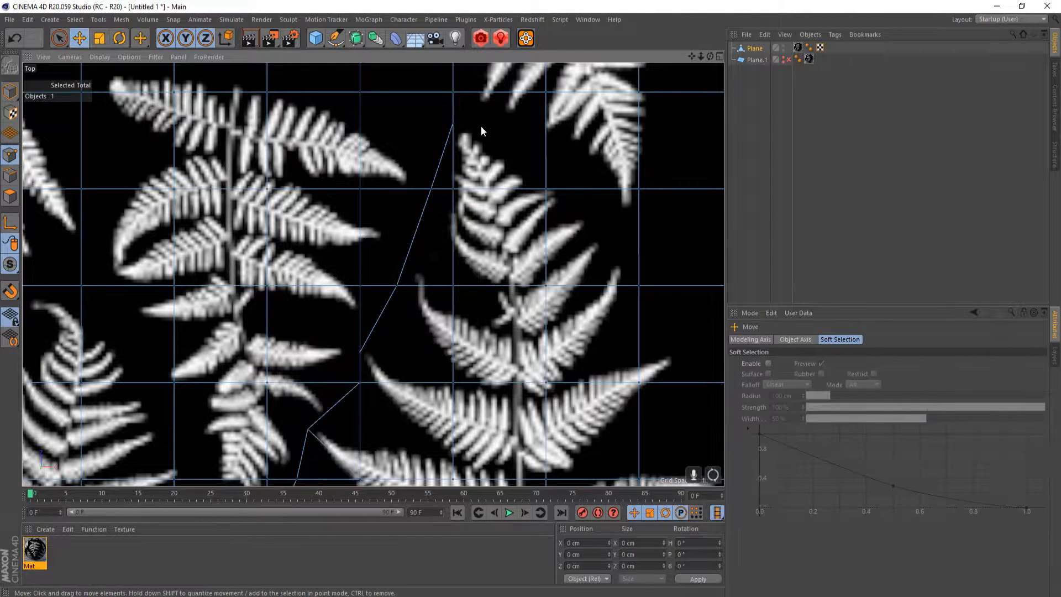
click(454, 124)
drag(455, 84, 455, 71)
key(ctrl+z)
key(ctrl+z)
key(ctrl+z)
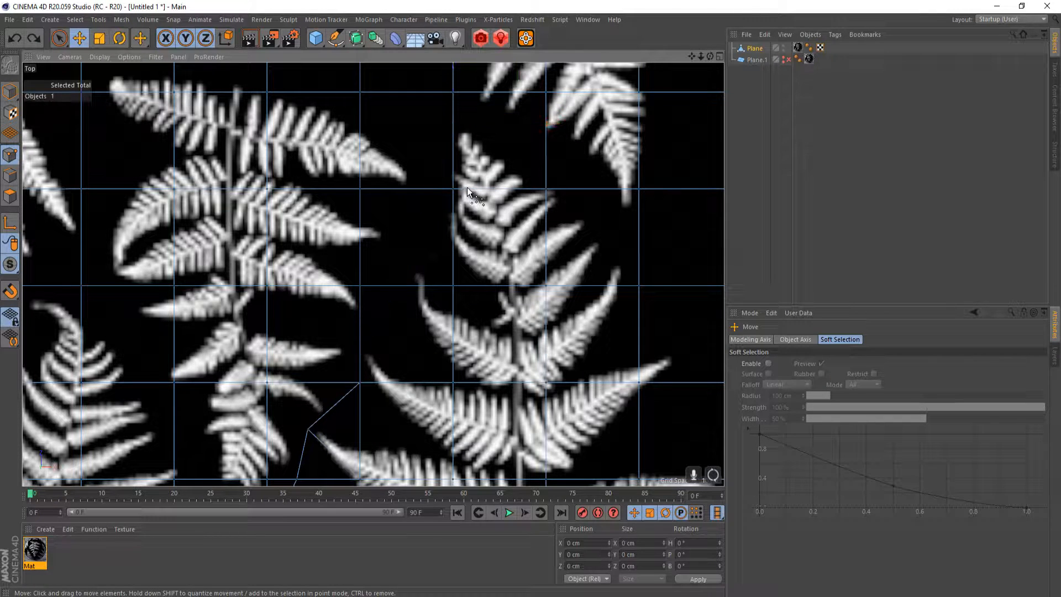
- Reactivate Line Cut and trace the large fern's upper left side from the grid edge beside its leaflet tip to just above the apex
drag(141, 38, 170, 74)
click(360, 382)
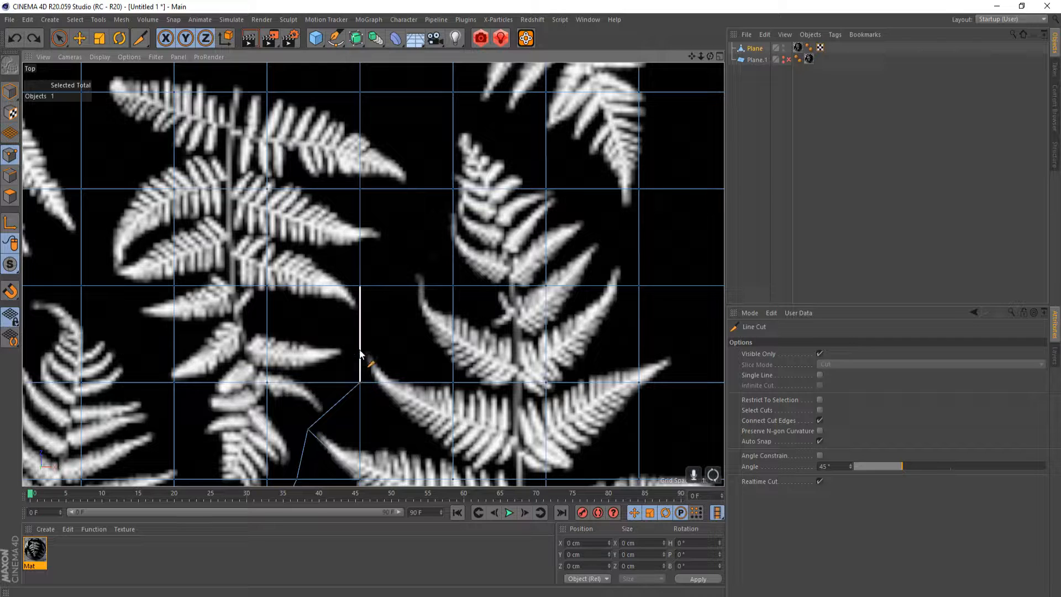
click(360, 351)
click(401, 285)
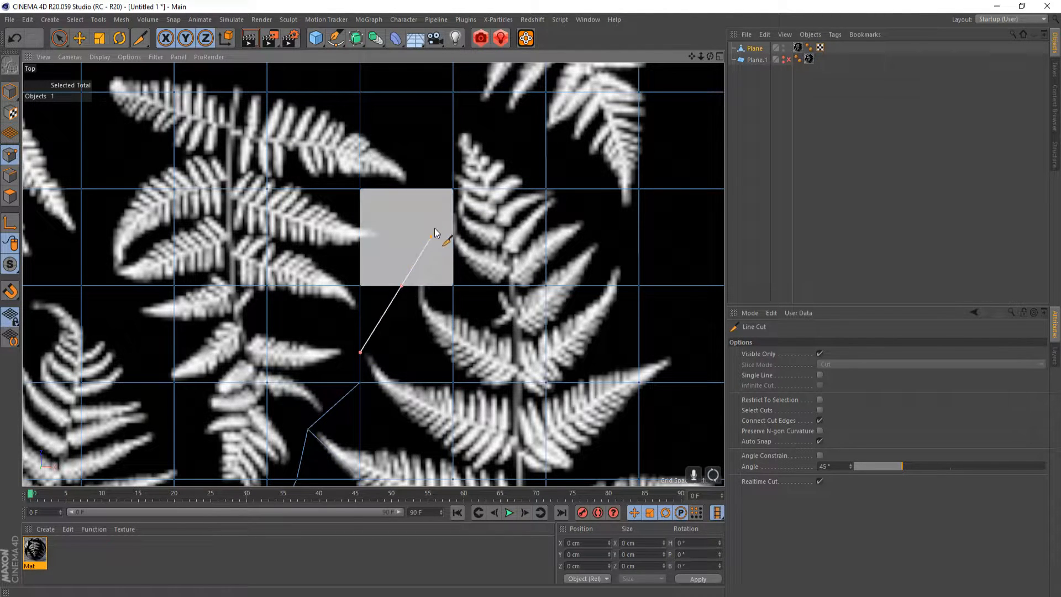
click(438, 189)
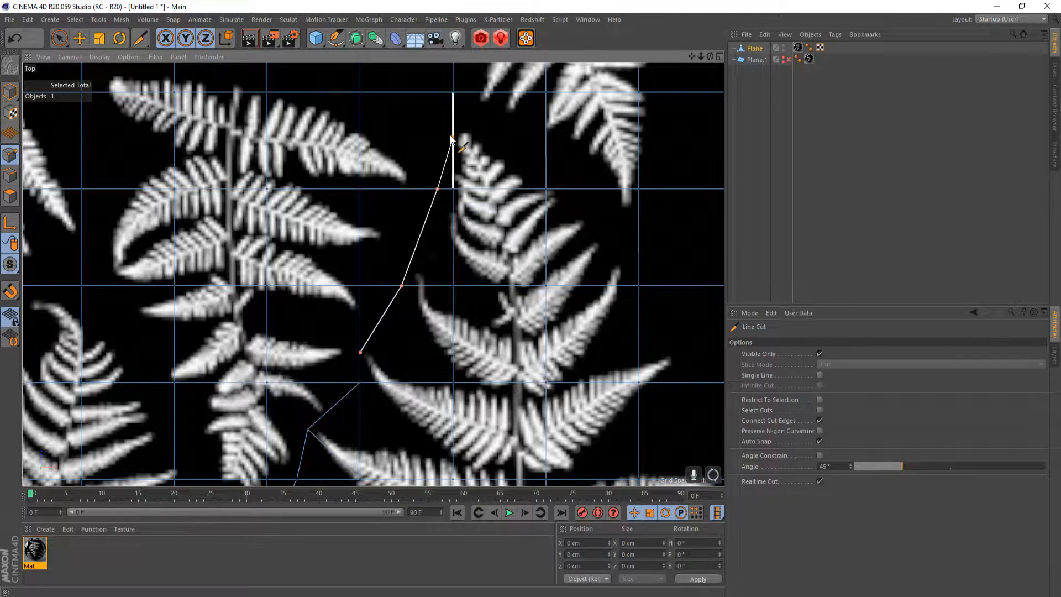
click(454, 117)
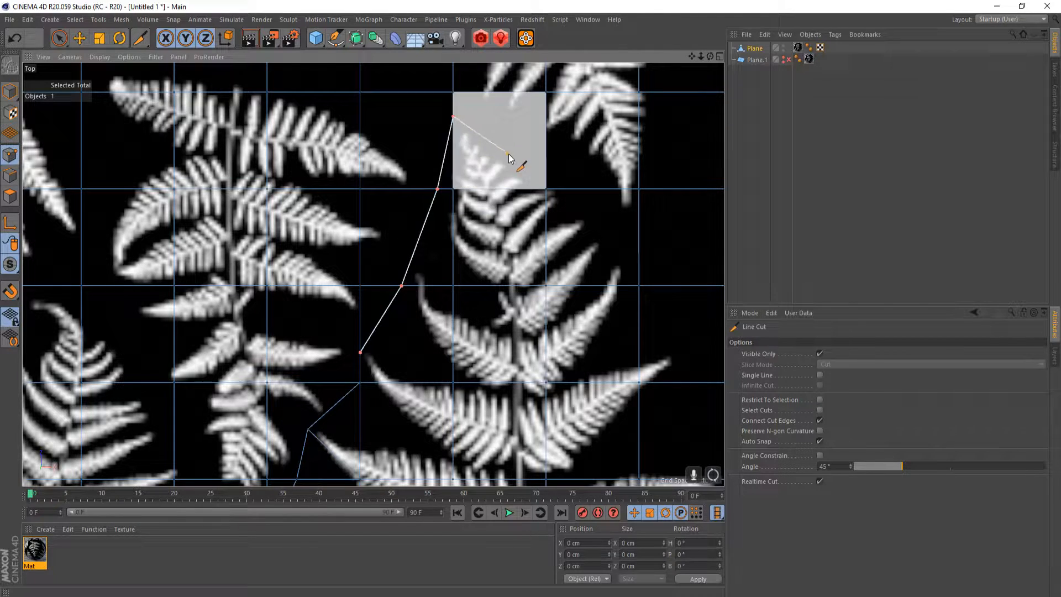
- Continue the cut from the apex down around the fern's right leaflet tips to the plane's right edge, and finish the line
click(546, 175)
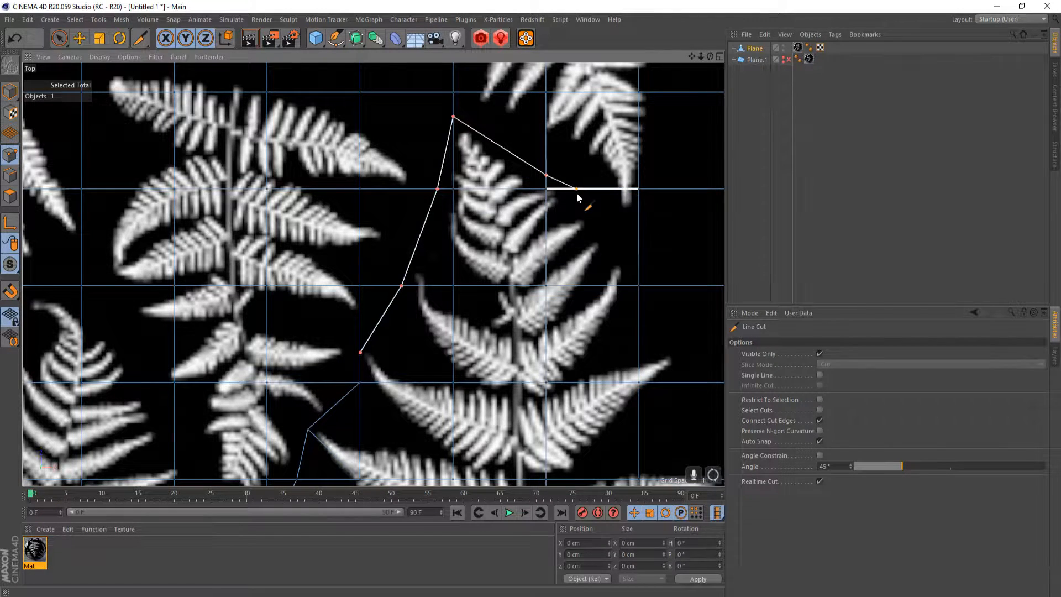
click(574, 189)
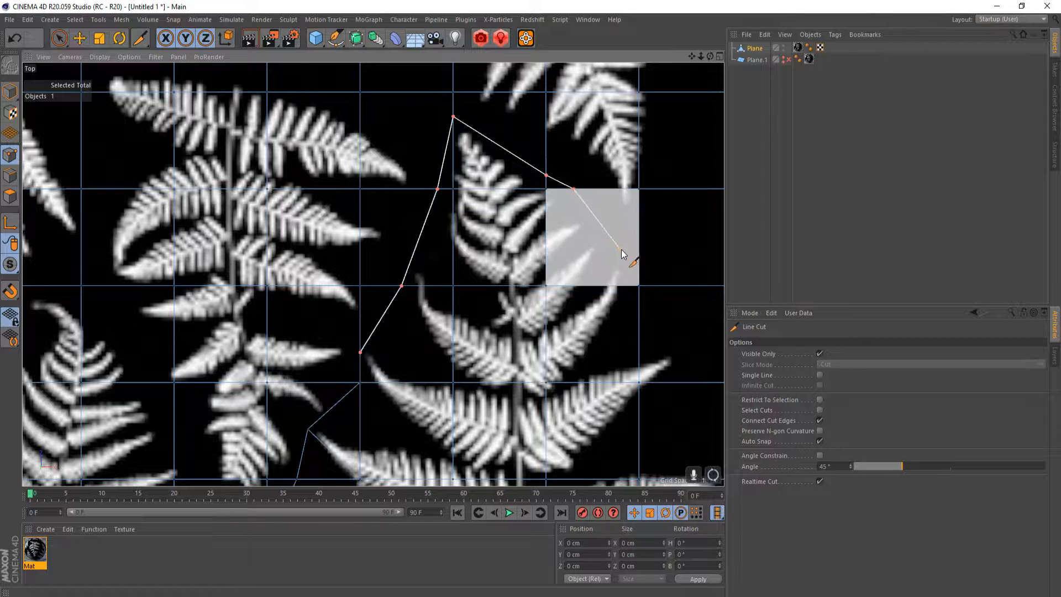
click(639, 286)
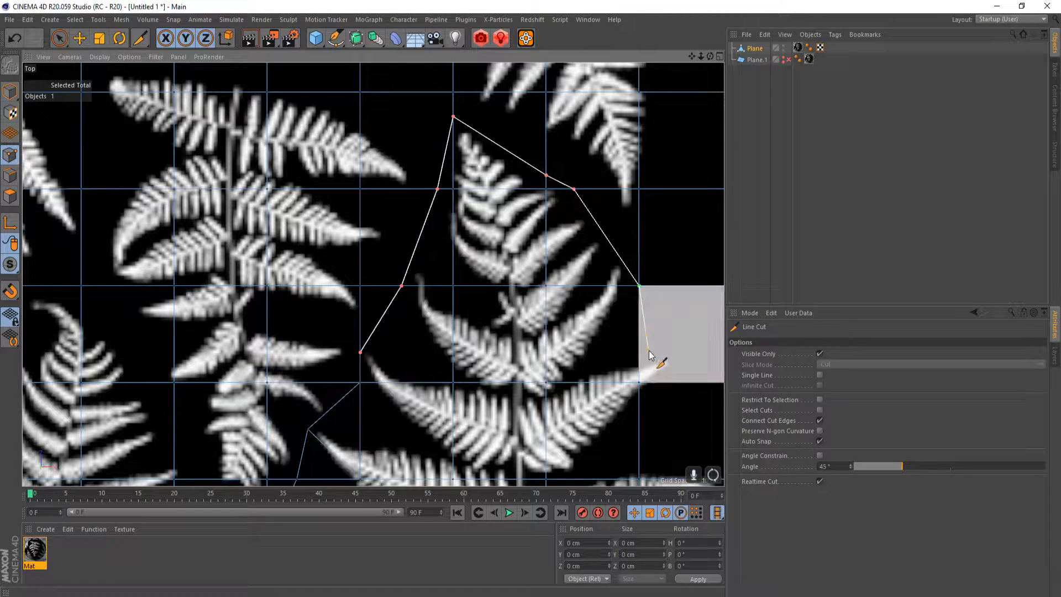
alt+middle_drag(671, 339, 605, 314)
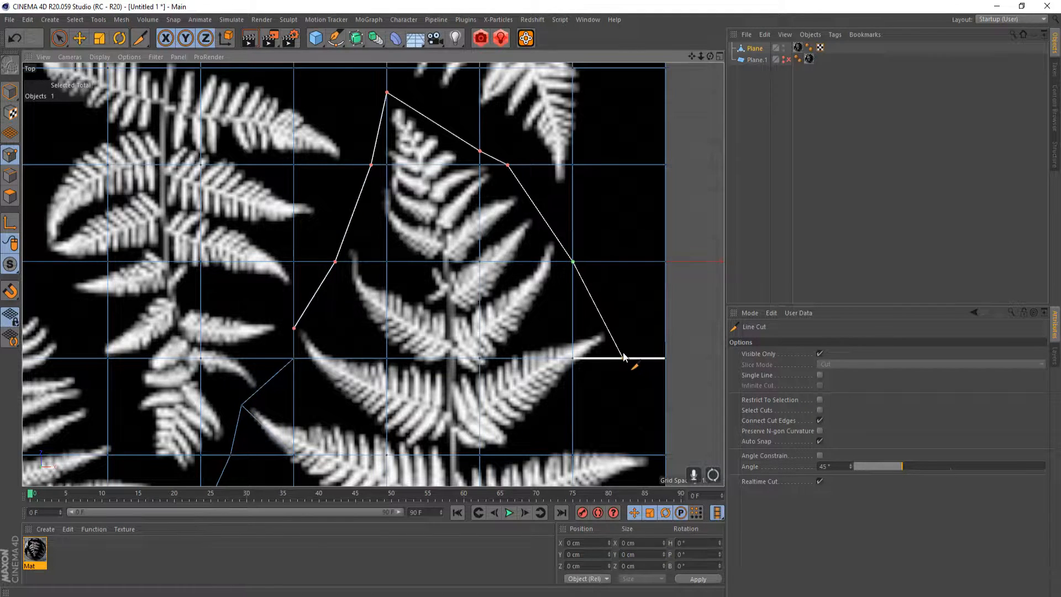
alt+middle_drag(630, 391, 601, 310)
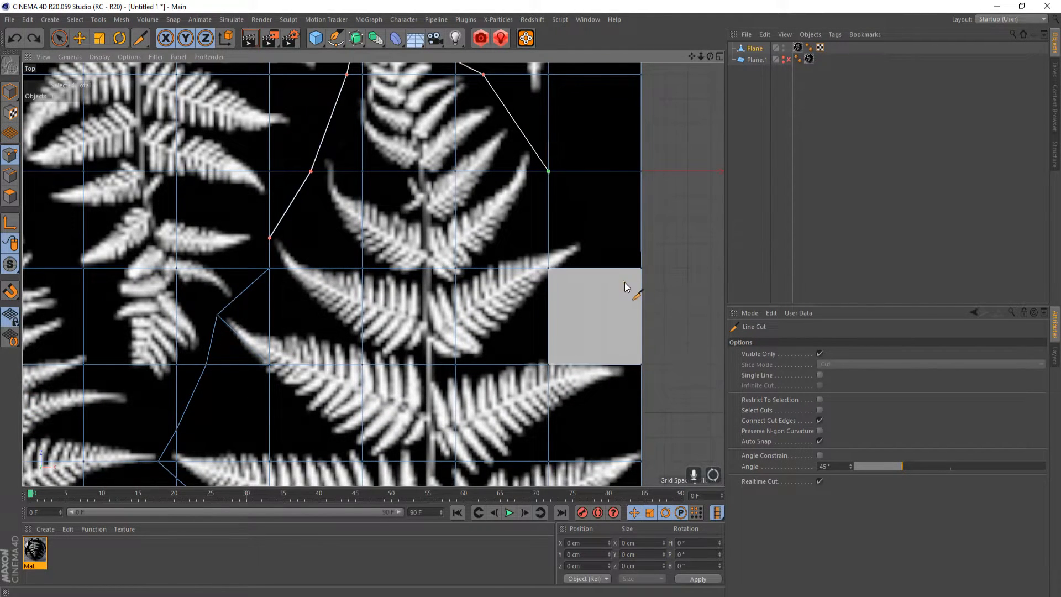
click(602, 268)
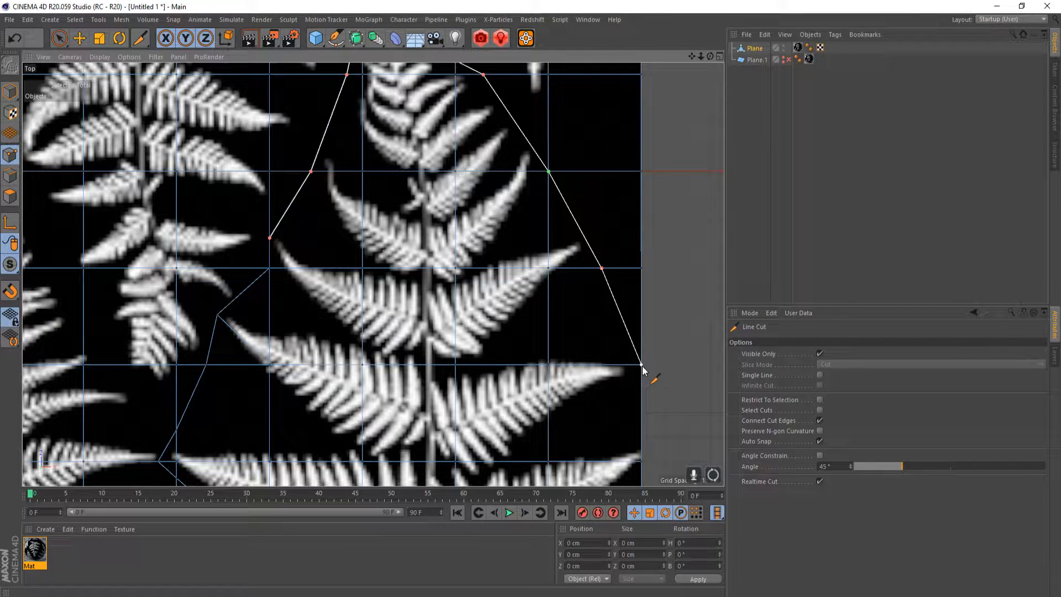
alt+middle_drag(665, 369, 697, 257)
key(Escape)
- Cut around the large fern's lower right leaflets with Line Cut, from the plane's bottom edge to its right edge
alt+middle_drag(630, 380, 625, 237)
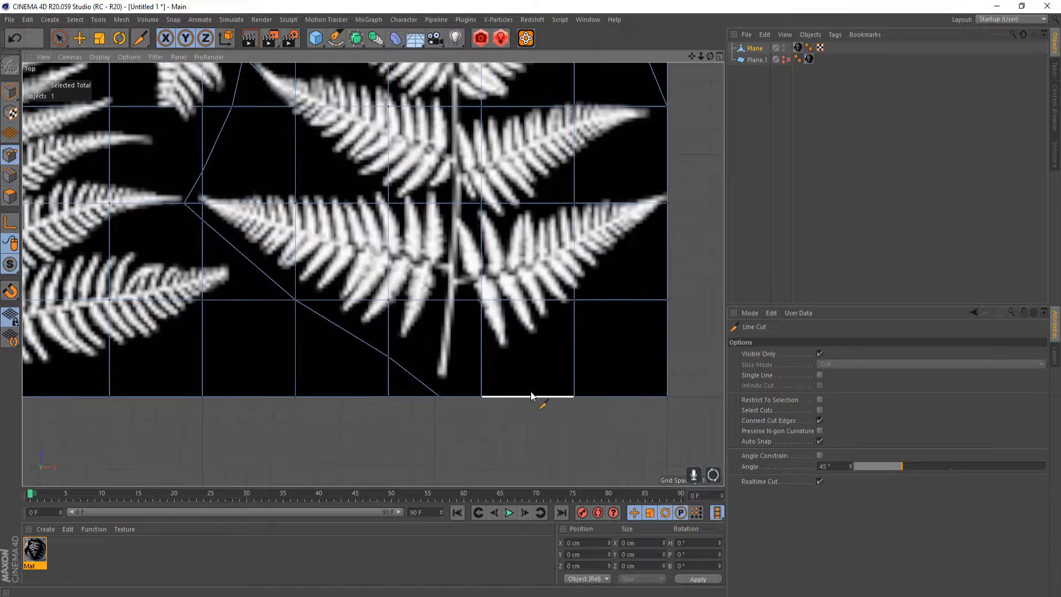
click(483, 397)
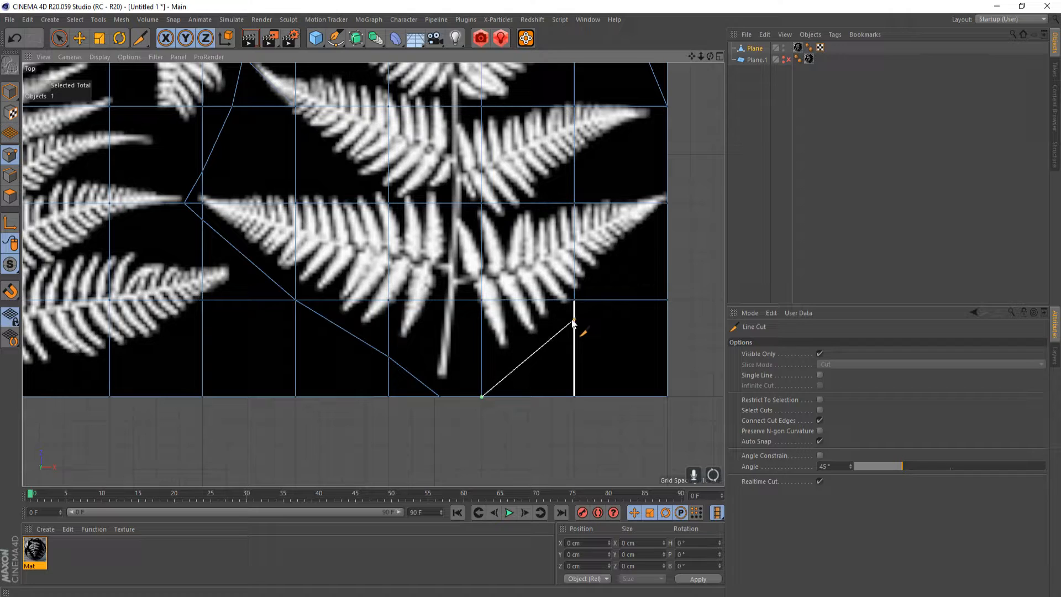
click(606, 300)
click(667, 224)
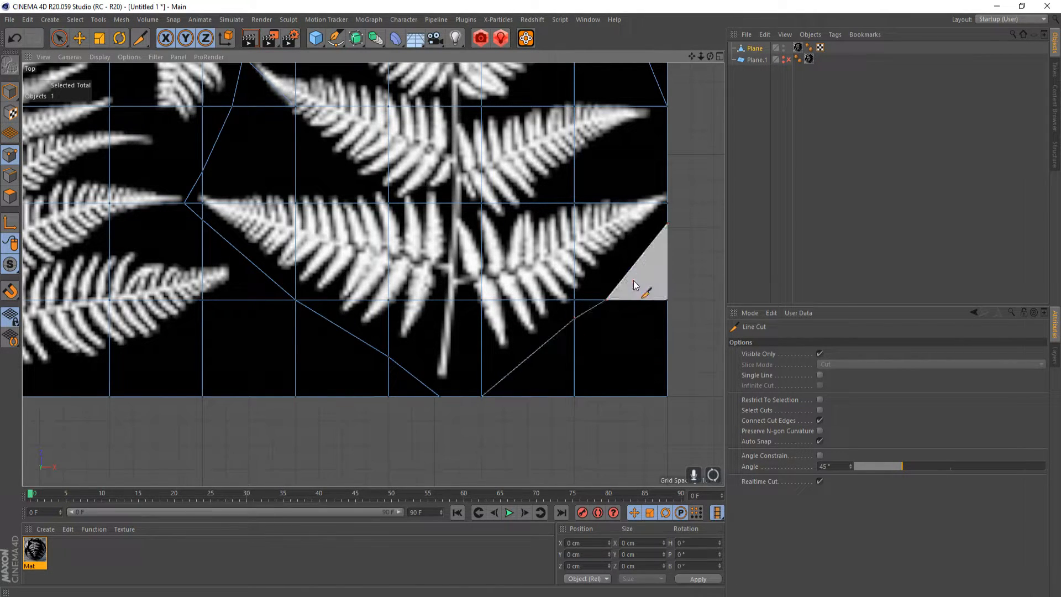
- Select the polygons covering the large fern with Live Selection in polygon mode
alt+middle_drag(486, 261, 531, 369)
scroll(530, 369, down, 6)
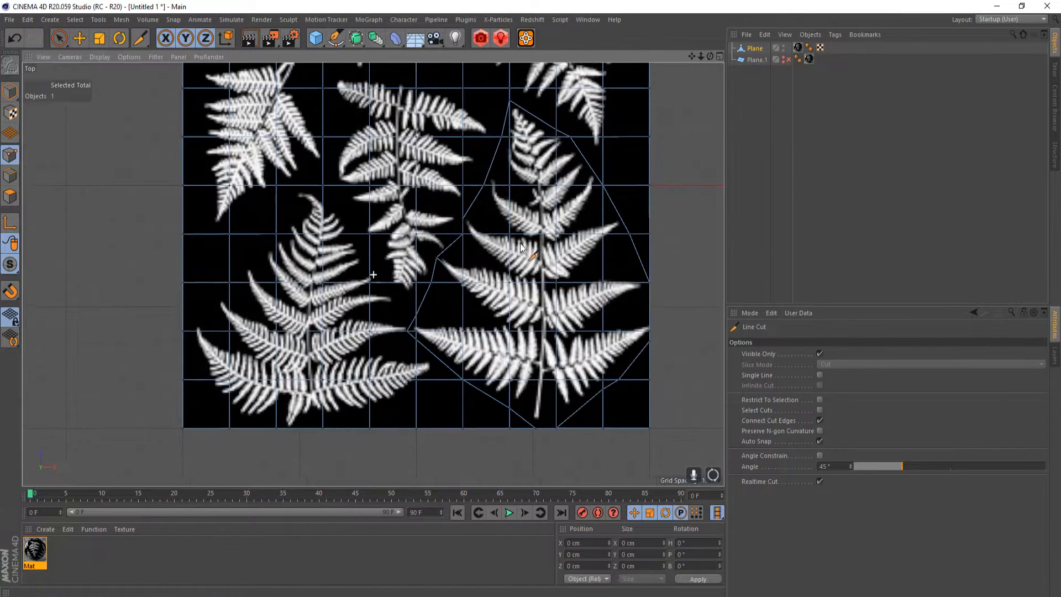
alt+middle_drag(523, 241, 496, 287)
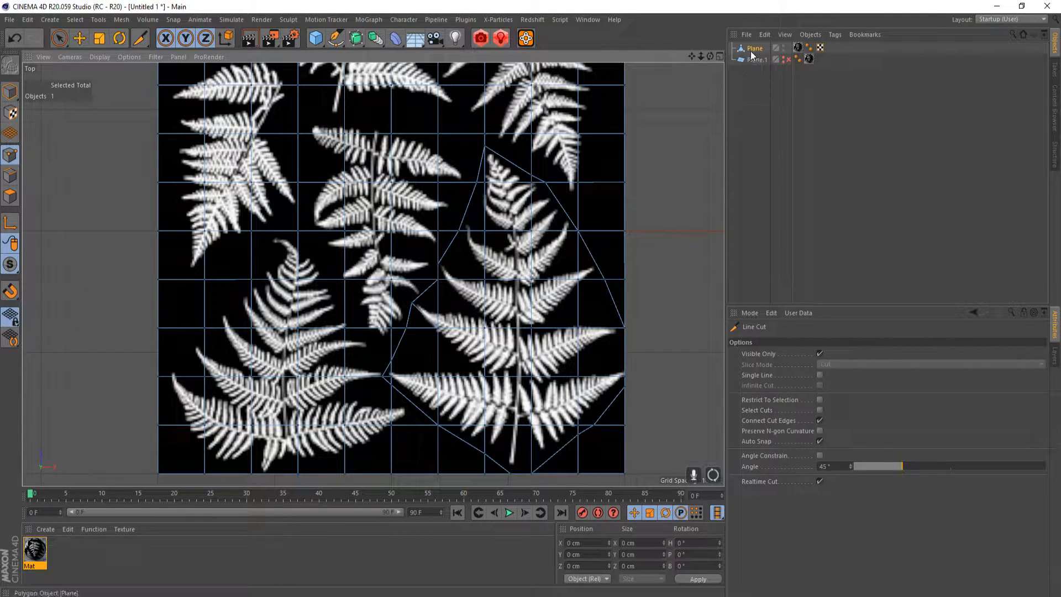
click(60, 38)
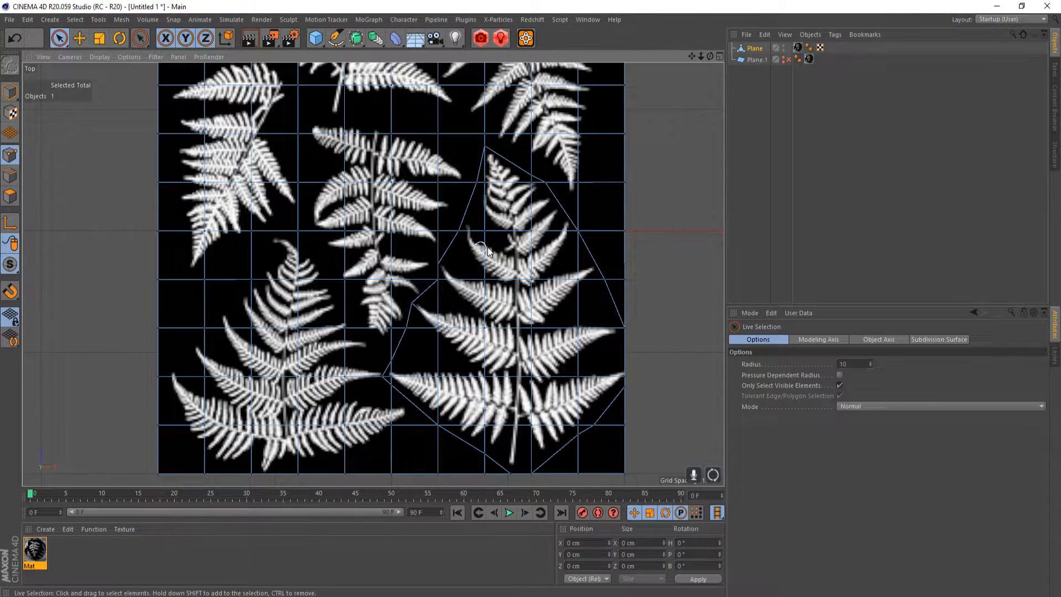
click(10, 196)
click(483, 191)
mouse_move(486, 180)
mouse_down()
mouse_move(535, 190)
mouse_move(586, 276)
mouse_move(597, 423)
mouse_move(535, 449)
mouse_move(433, 388)
mouse_move(425, 337)
mouse_move(493, 180)
mouse_move(528, 191)
mouse_move(600, 307)
mouse_move(503, 317)
mouse_move(580, 358)
mouse_up()
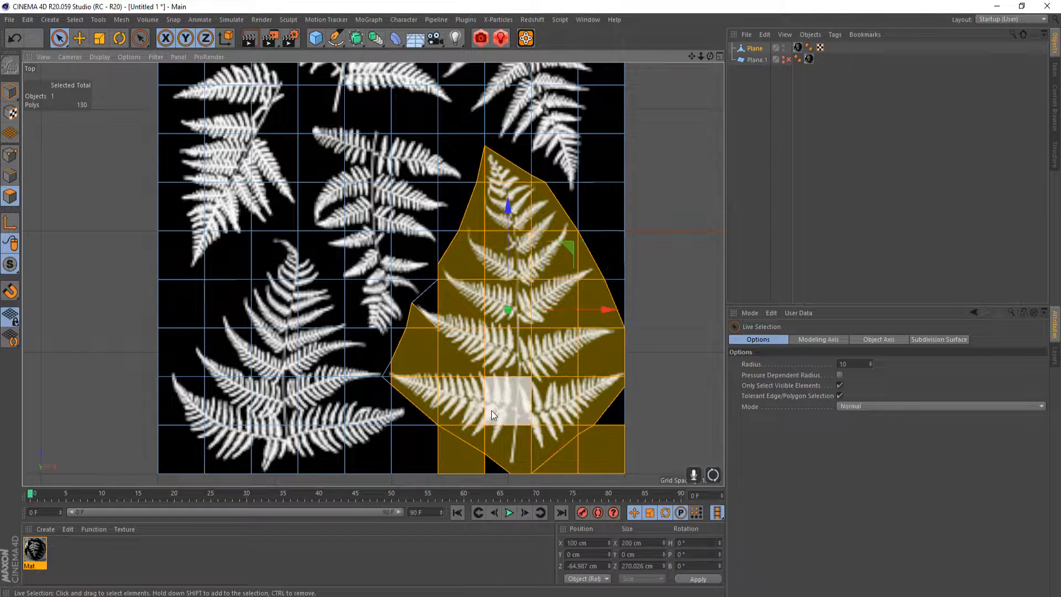
- Add the missed small polygons at the large fern's left leaflet tips to the selection
scroll(486, 346, up, 4)
scroll(492, 289, up, 2)
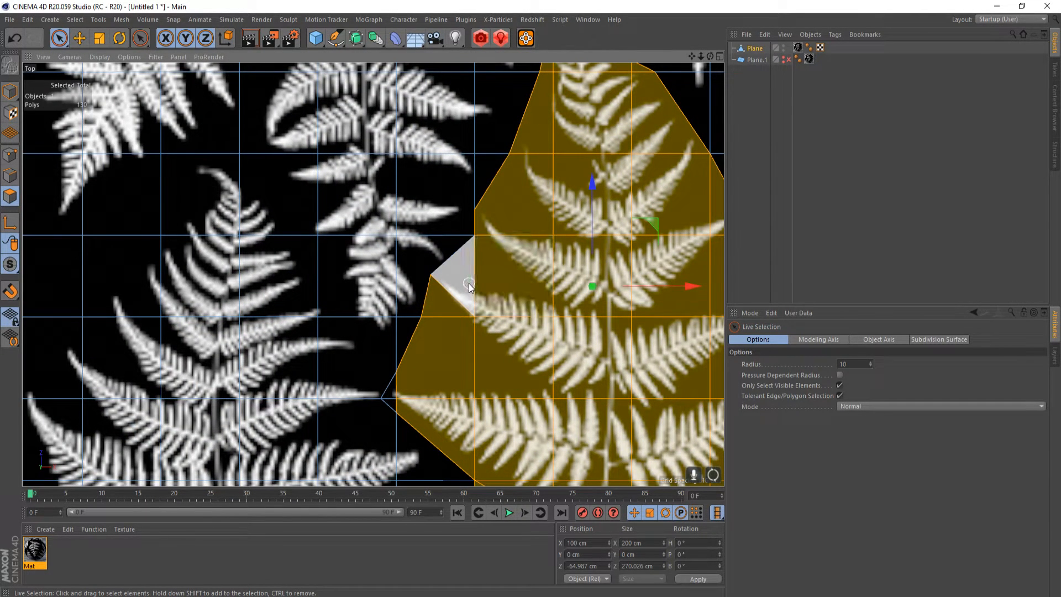
click(393, 400)
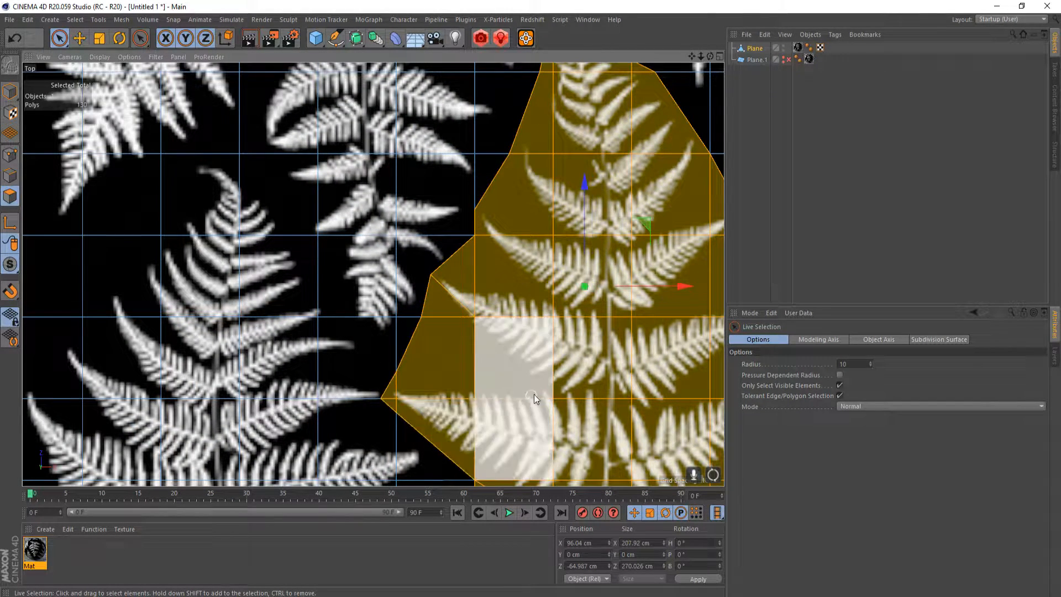
- Deselect the polygons outside the cut outline along the plane's bottom edge, on both sides of the fern's stem
alt+middle_drag(535, 390, 511, 189)
scroll(547, 227, down, 1)
alt+middle_drag(580, 197, 463, 314)
ctrl+click(387, 446)
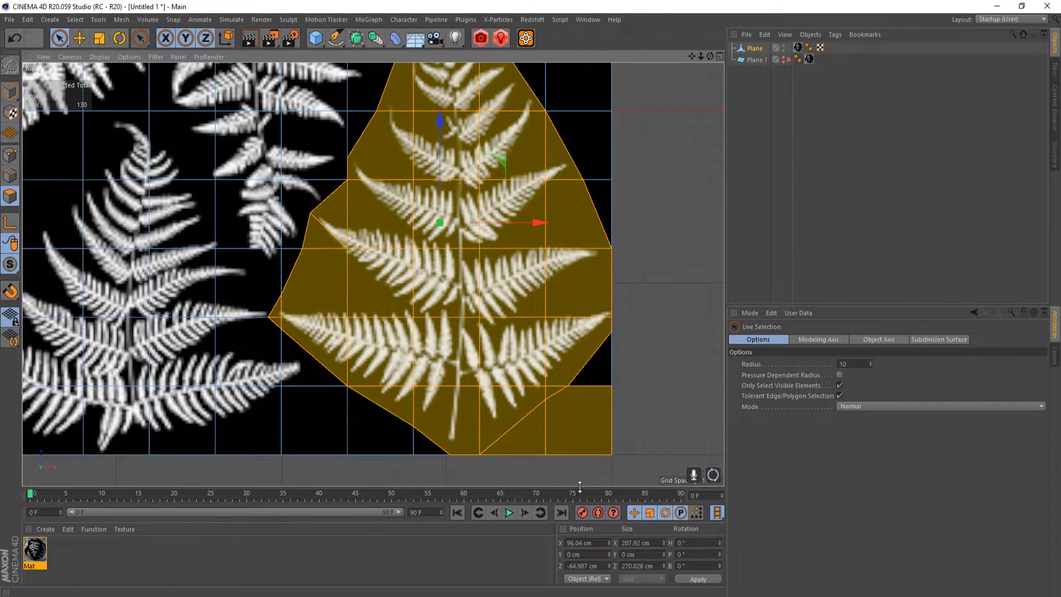
ctrl+click(525, 447)
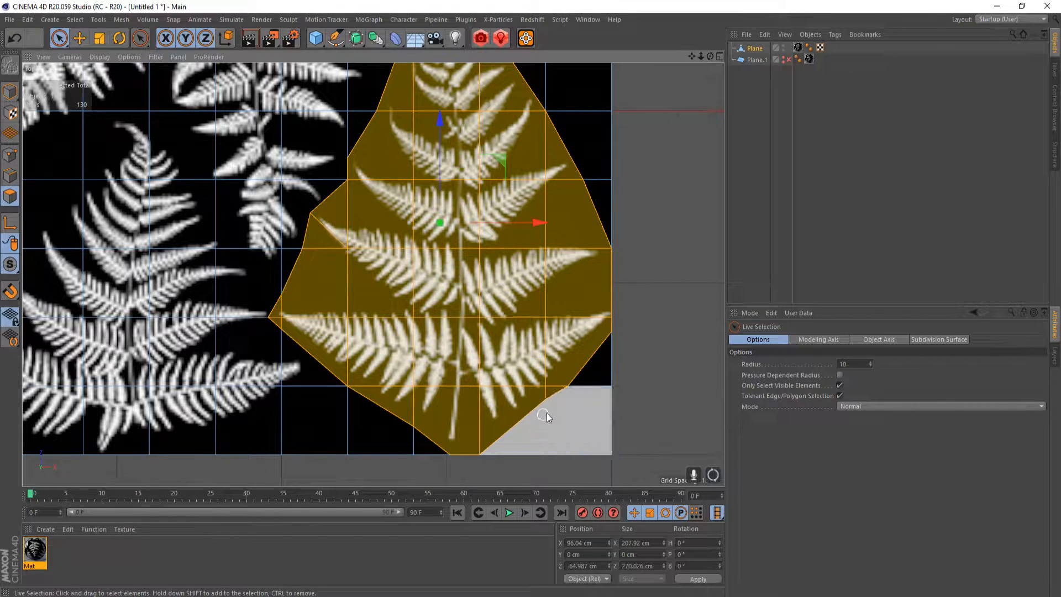
mouse_move(517, 304)
alt+middle_down()
mouse_move(528, 330)
mouse_move(530, 308)
alt+middle_up()
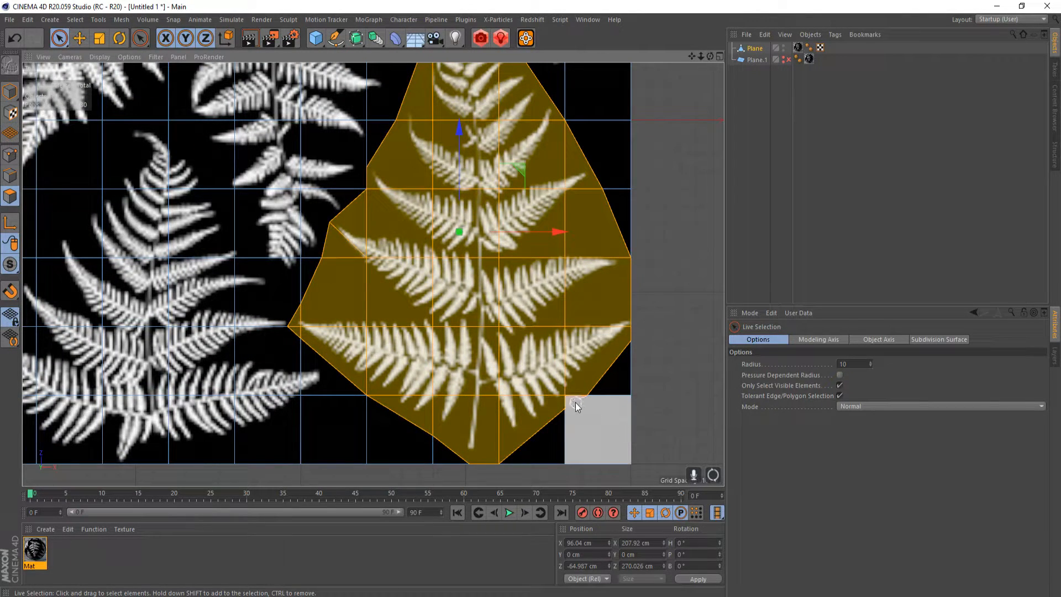
- Split the selected fern polygons into a separate object
alt+middle_drag(554, 243, 529, 336)
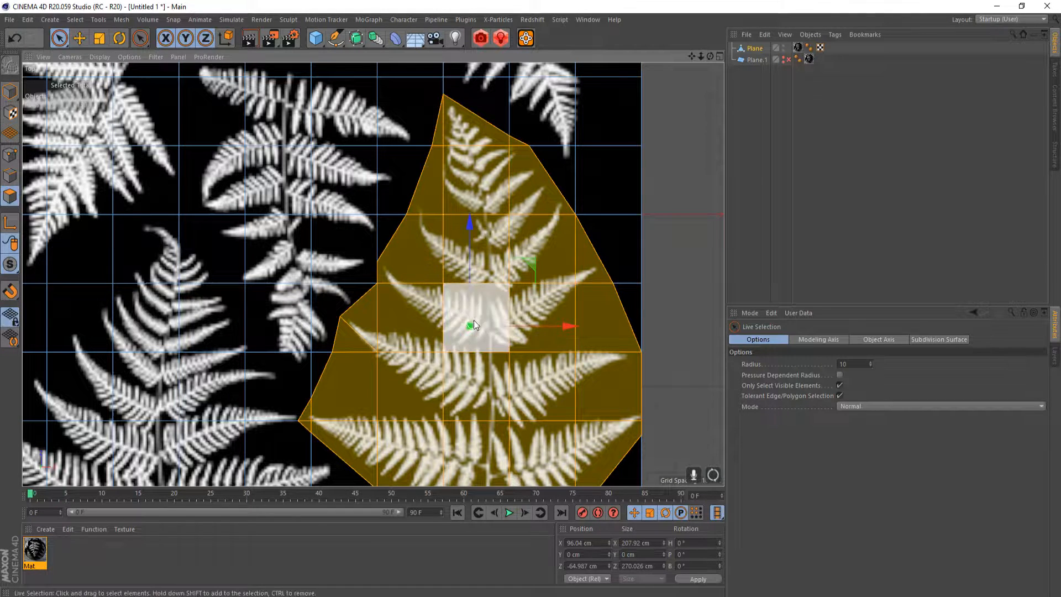
alt+middle_drag(472, 323, 515, 224)
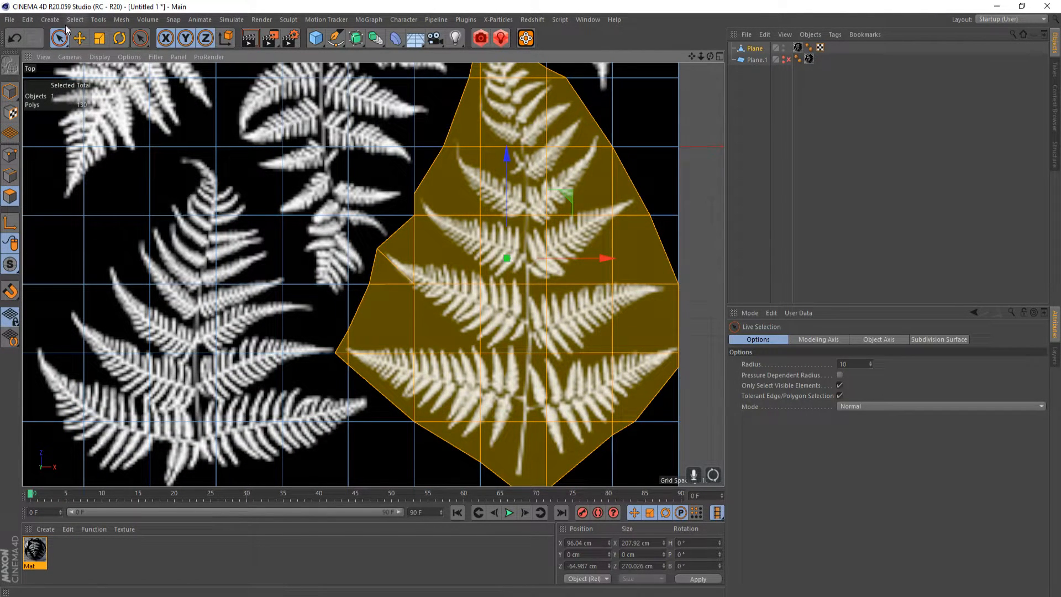
click(86, 22)
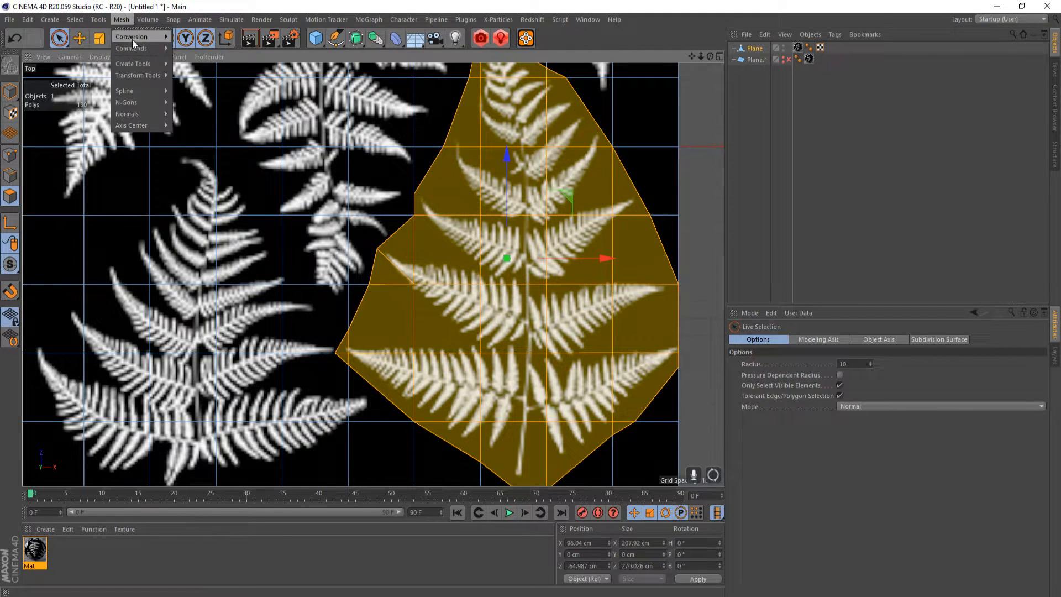
mouse_move(132, 41)
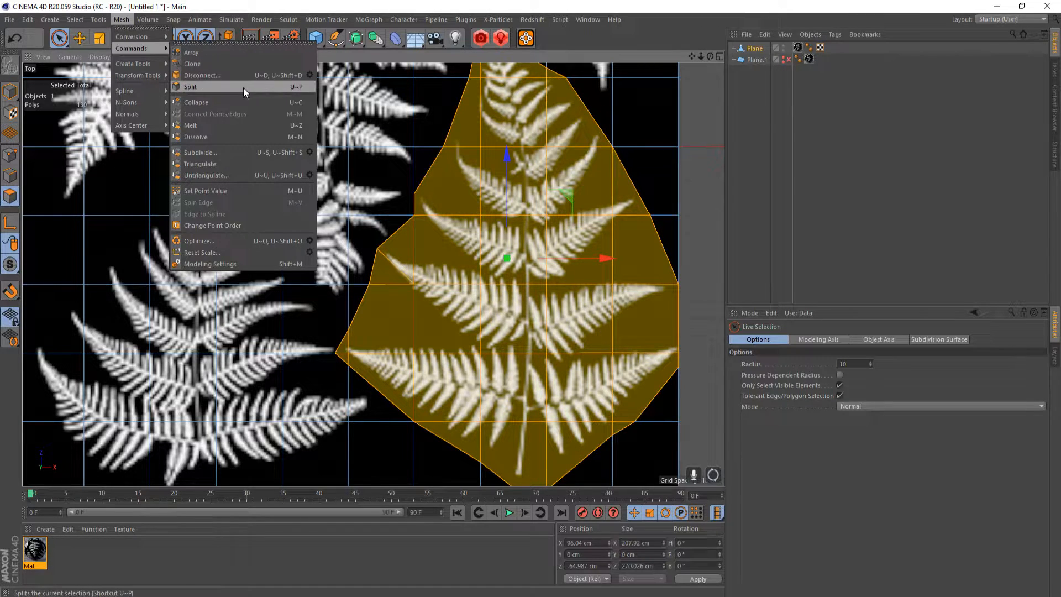
click(224, 84)
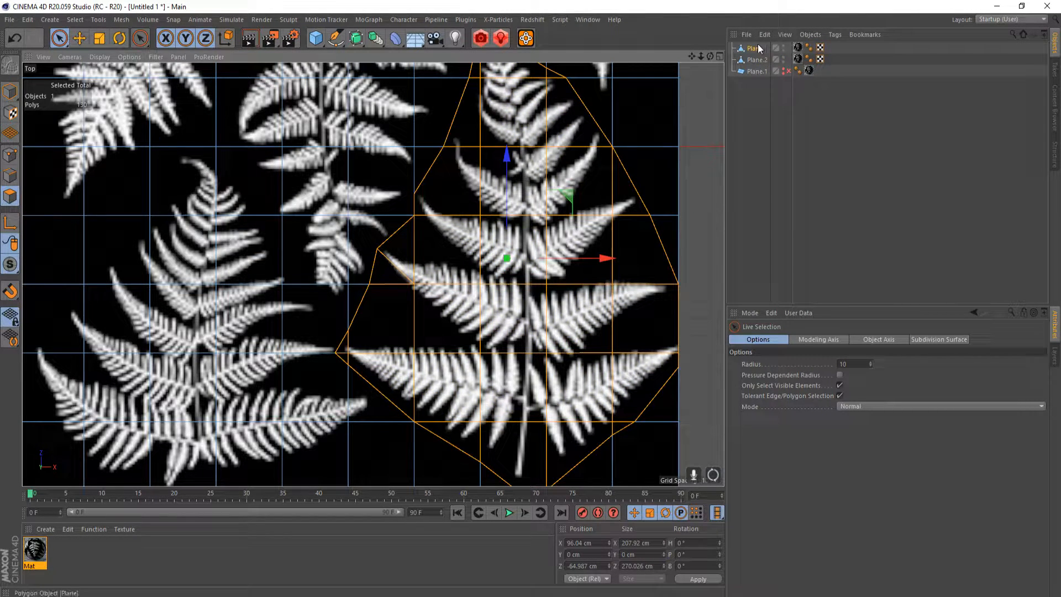
scroll(489, 234, down, 4)
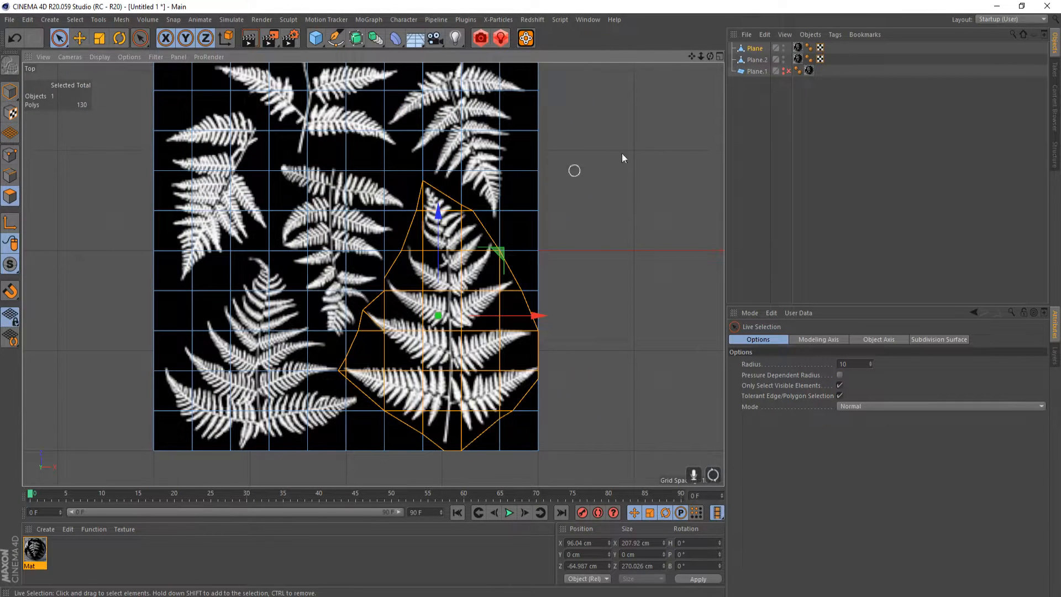
- Hide the split-off Plane.2 object and select the original Plane
click(783, 60)
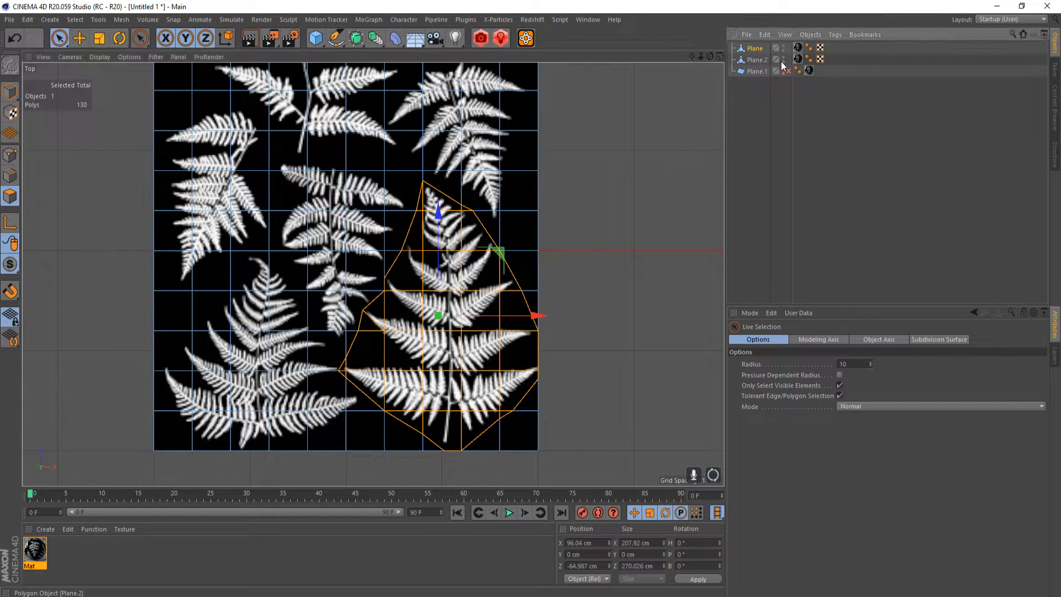
click(784, 60)
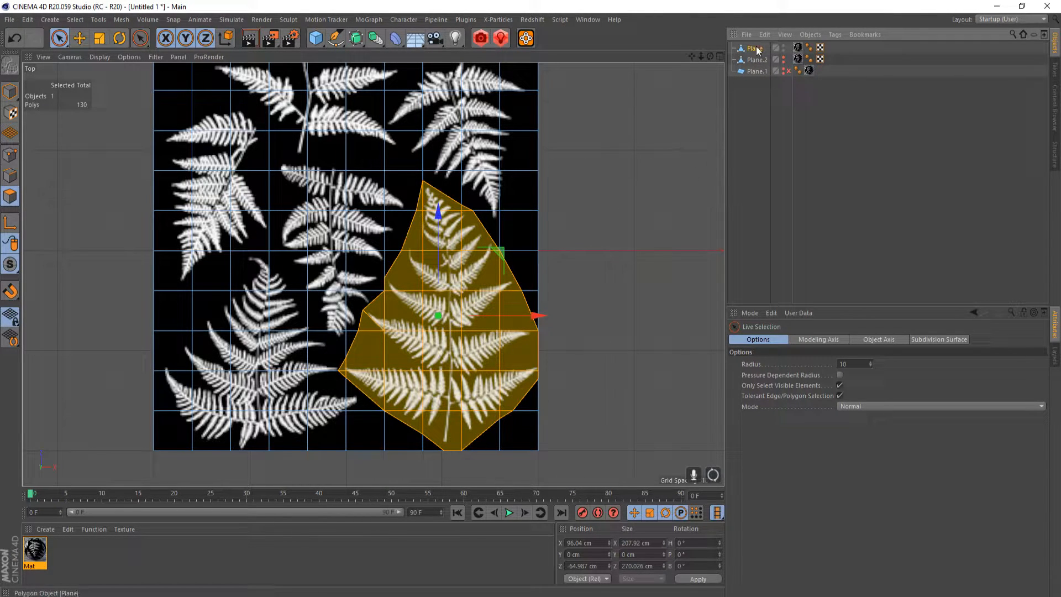
alt+drag(456, 346, 501, 366)
key(ctrl+z)
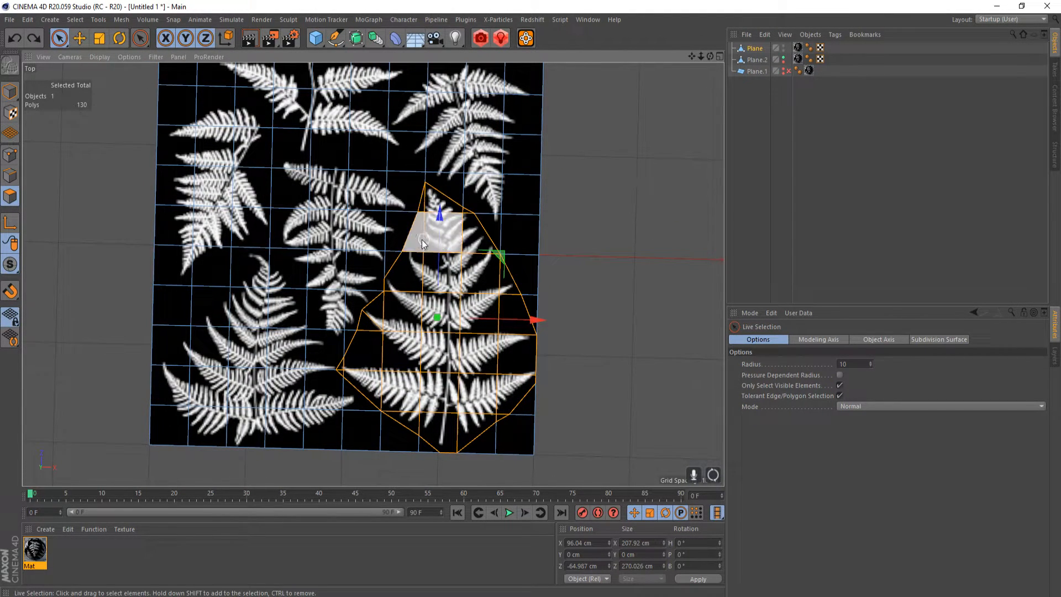
click(784, 60)
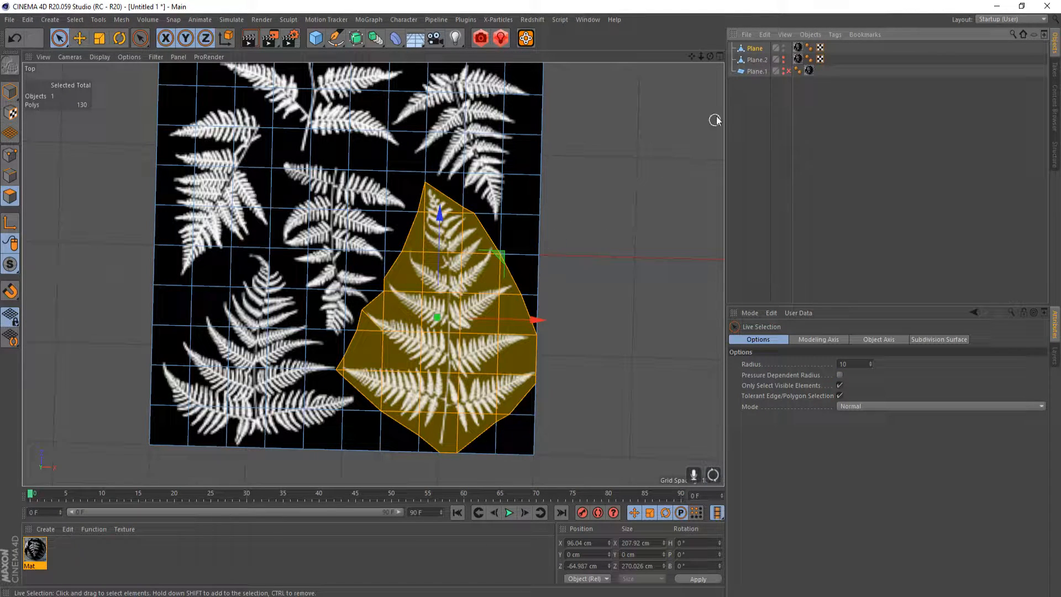
click(761, 51)
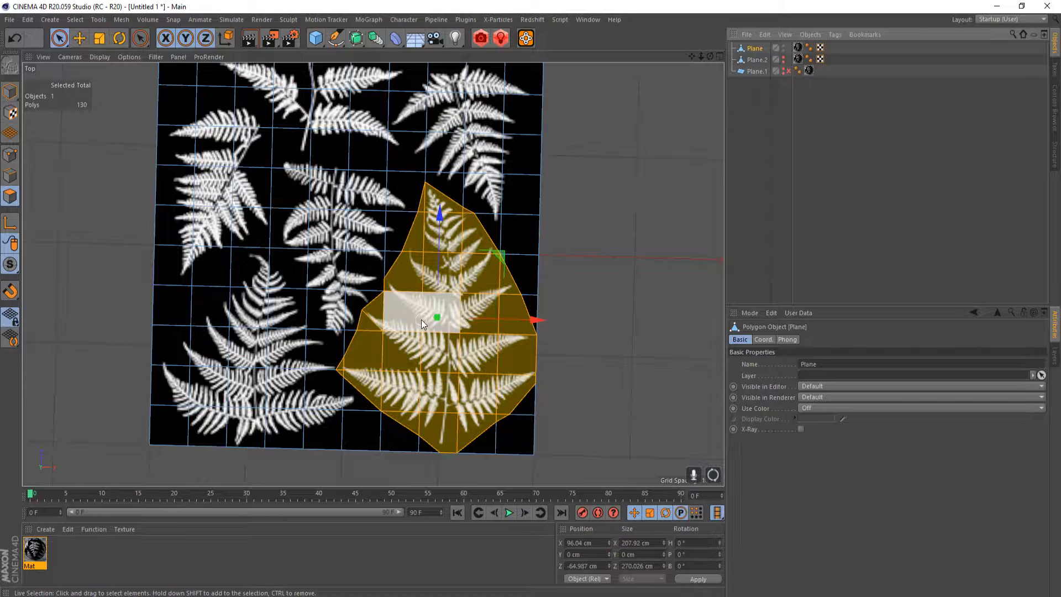
- Invert the polygon selection and delete everything outside the large fern's outline
click(54, 20)
mouse_move(123, 20)
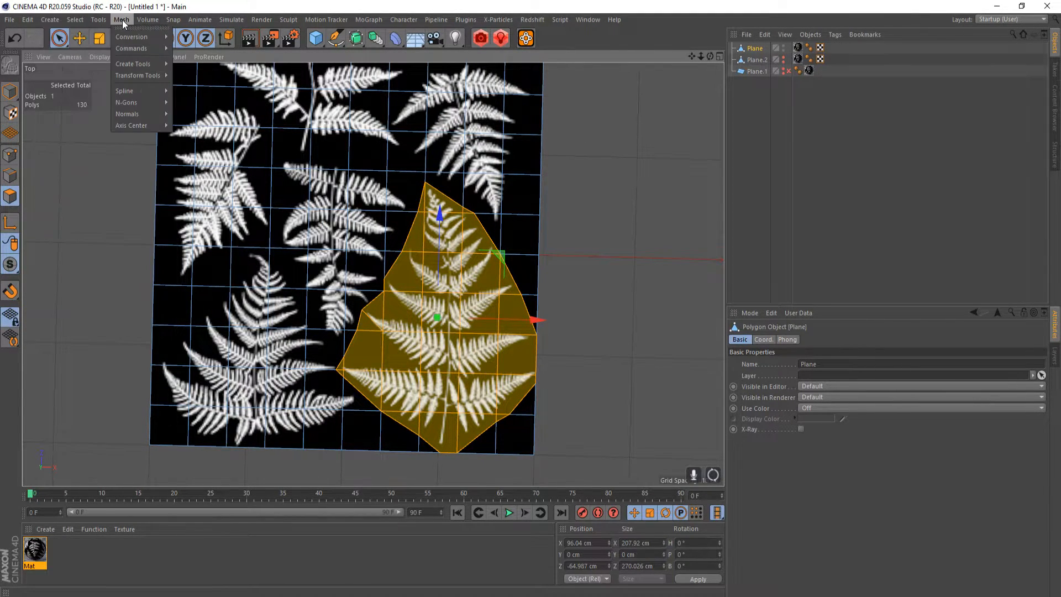
click(104, 21)
click(75, 20)
click(105, 194)
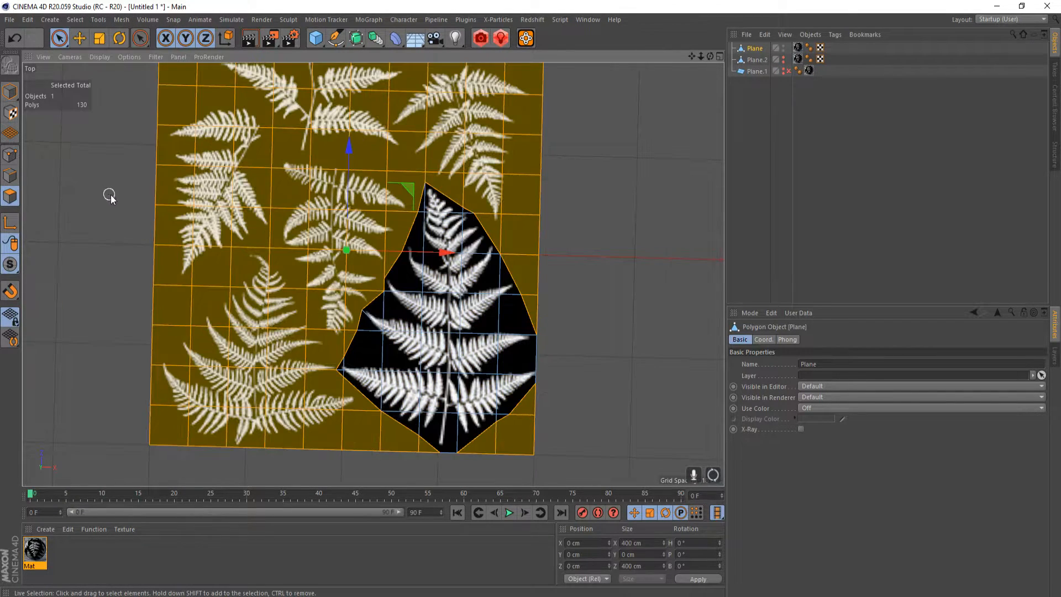
key(Delete)
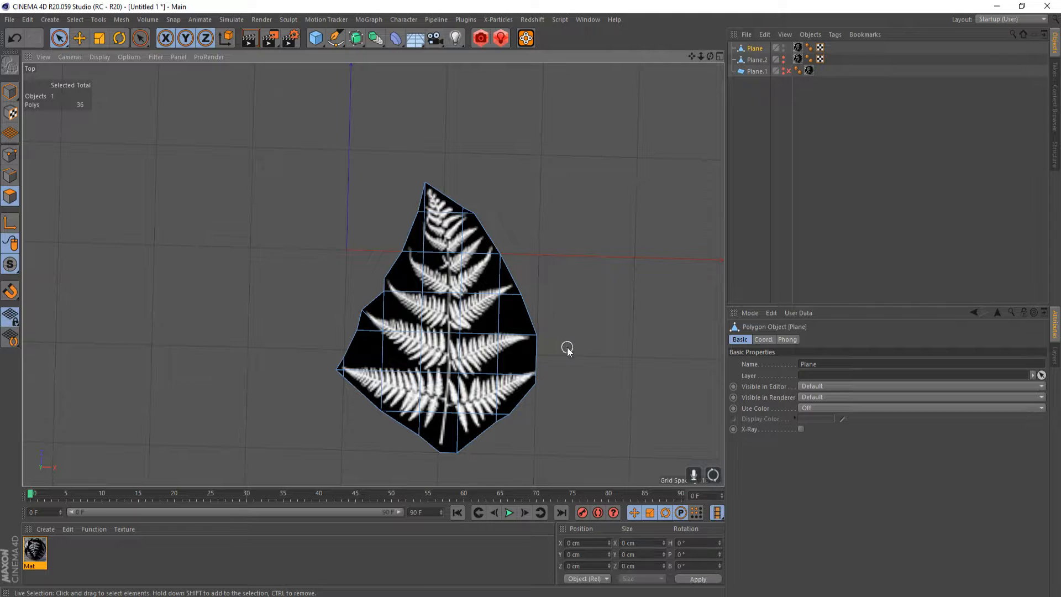
- Inspect the cut-out fern mesh from several angles in the Perspective view
middle_click(549, 292)
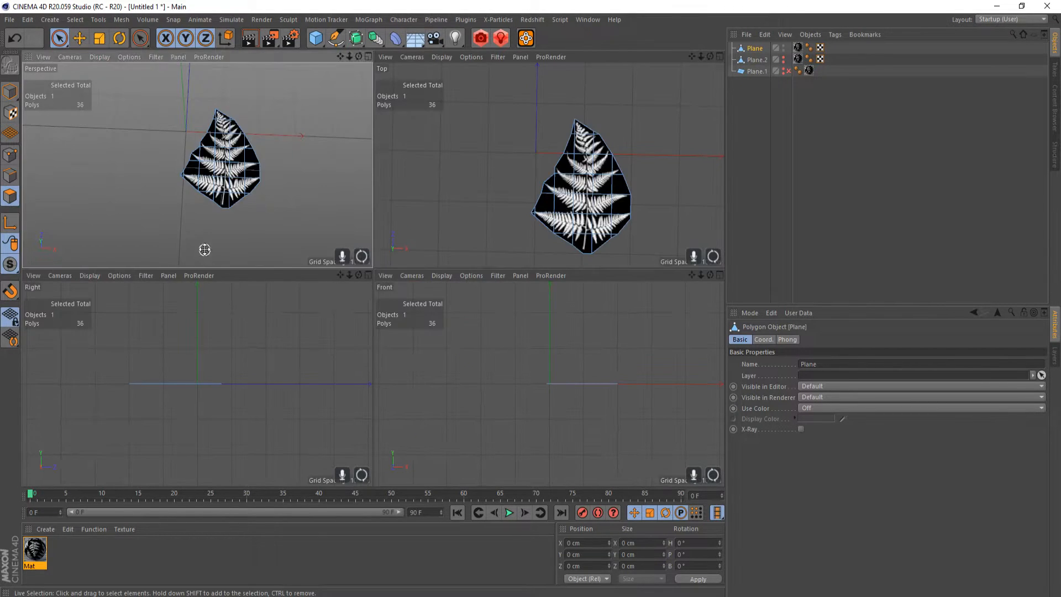
middle_click(204, 247)
alt+drag(439, 356, 476, 288)
alt+right_drag(477, 347, 546, 337)
alt+drag(483, 332, 467, 481)
alt+drag(442, 336, 510, 360)
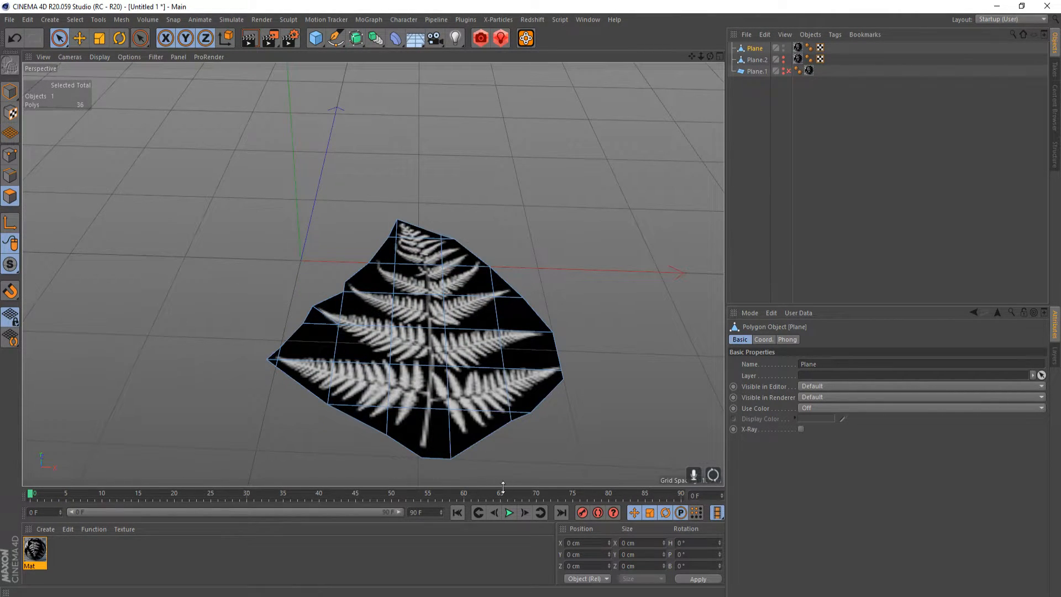
alt+drag(478, 308, 468, 365)
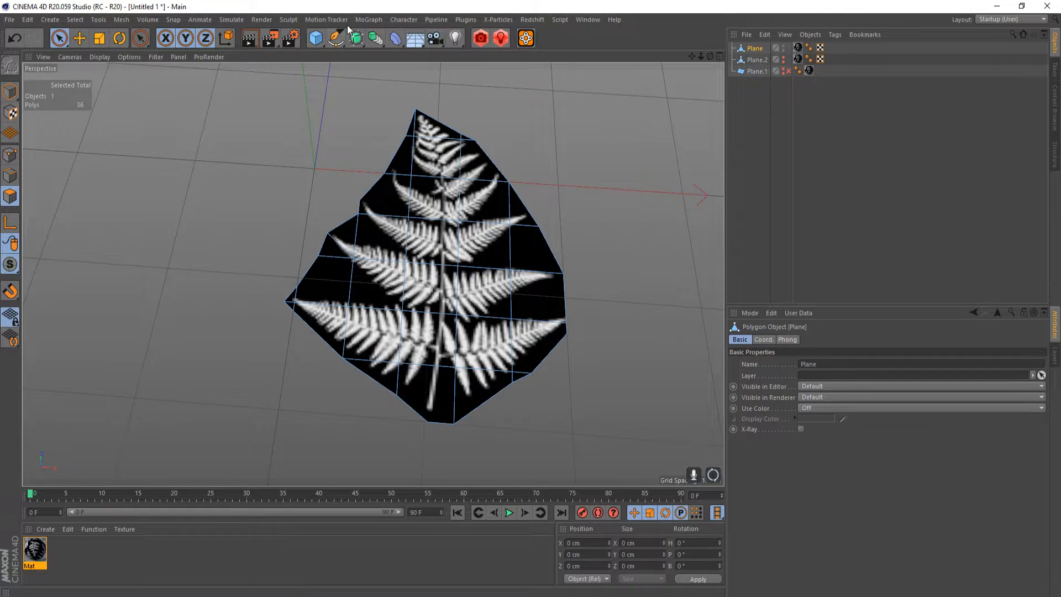
- Add a lengthwise cut through the fern near its stem with Loop/Path Cut in Loop mode
click(148, 19)
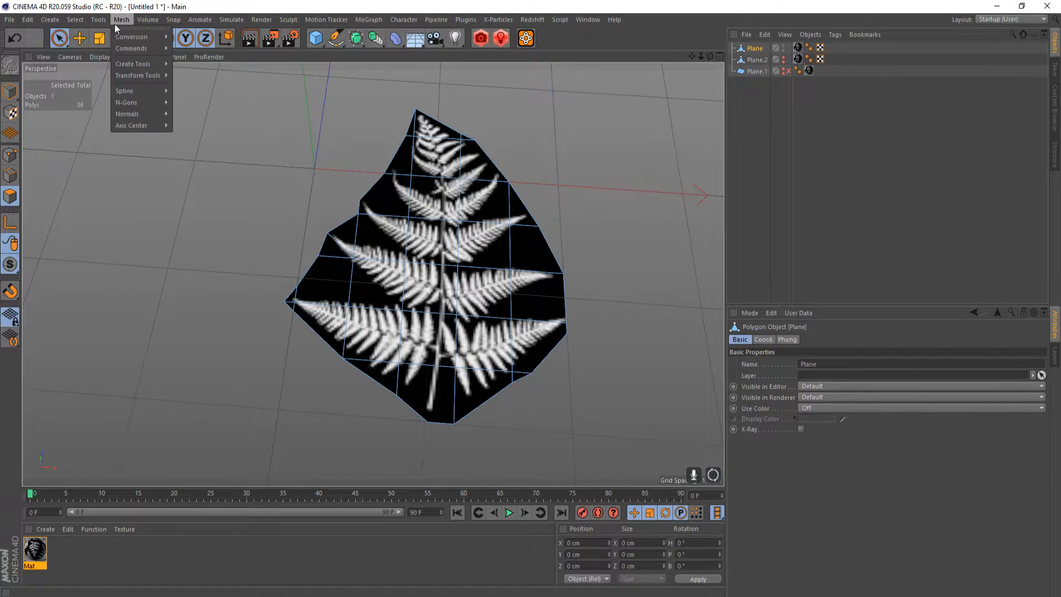
mouse_move(97, 20)
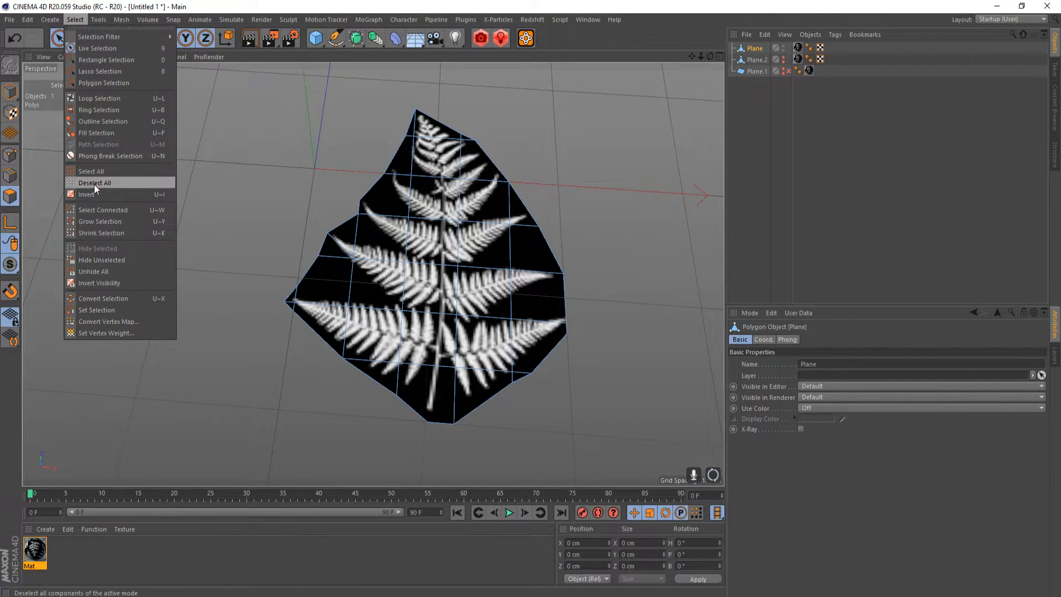
click(132, 19)
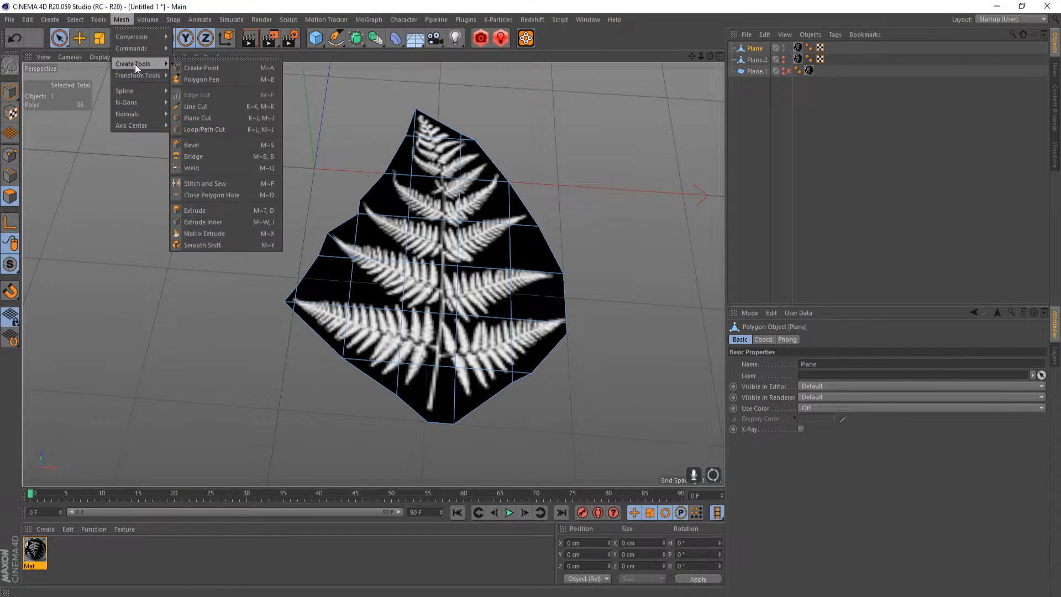
mouse_move(139, 66)
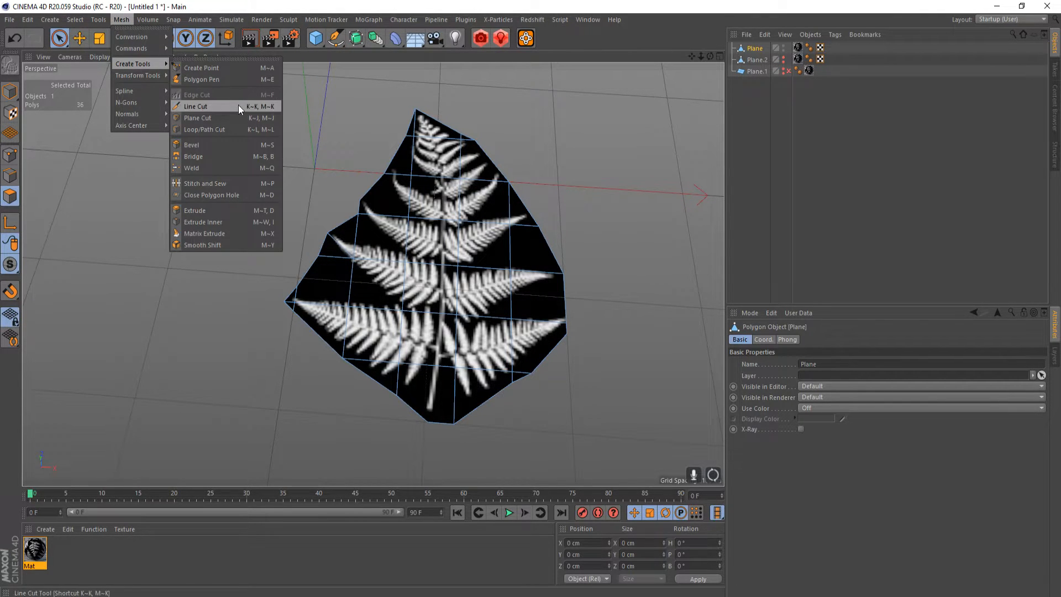
click(236, 130)
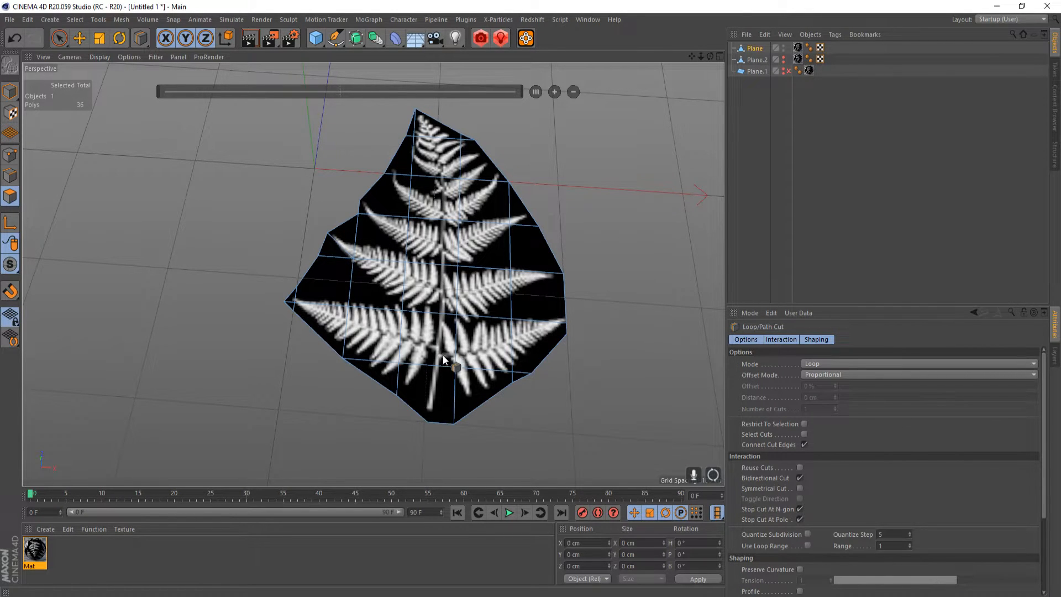
click(445, 122)
- Cut the fern mesh near the base of its stem with the Line Cut tool
click(140, 37)
click(190, 105)
click(436, 367)
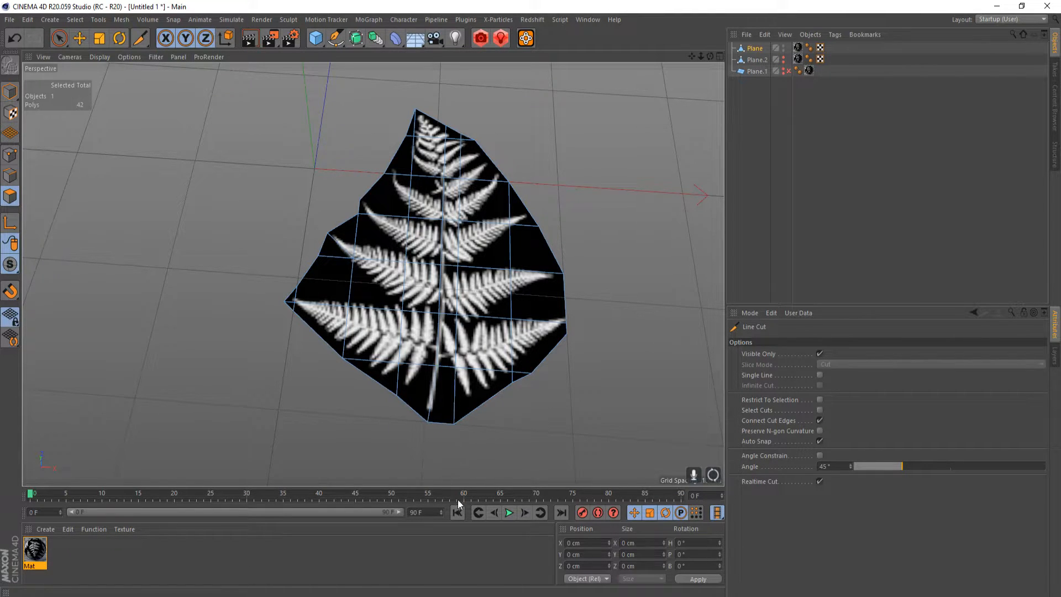
- Deselect the plane and inspect the cut-out fern from above and at low angles
alt+drag(456, 438, 419, 426)
click(827, 226)
alt+drag(446, 213, 415, 457)
scroll(435, 242, down, 4)
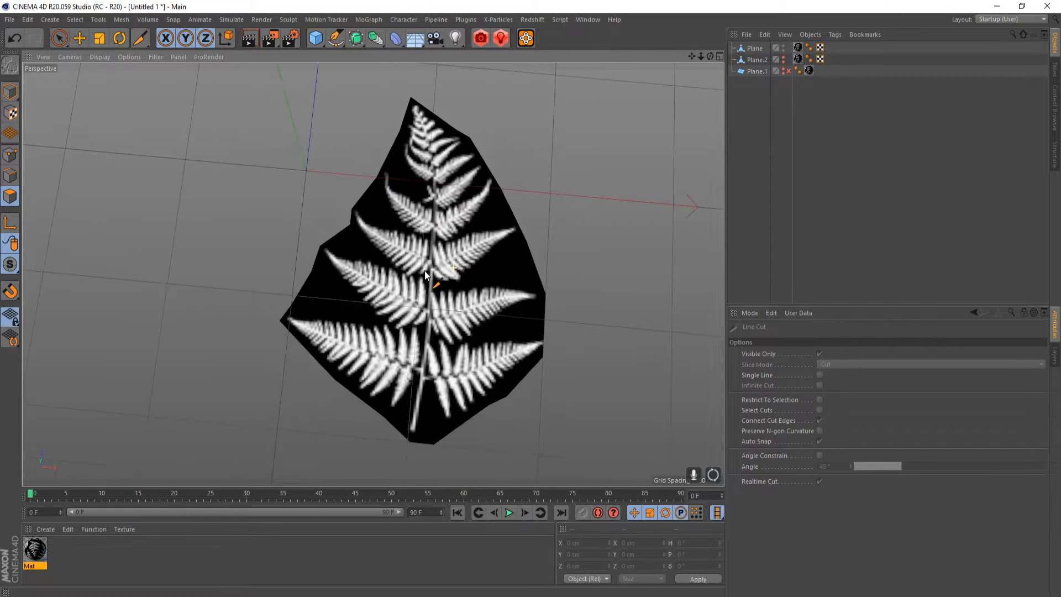
alt+drag(438, 369, 474, 277)
alt+drag(432, 383, 368, 404)
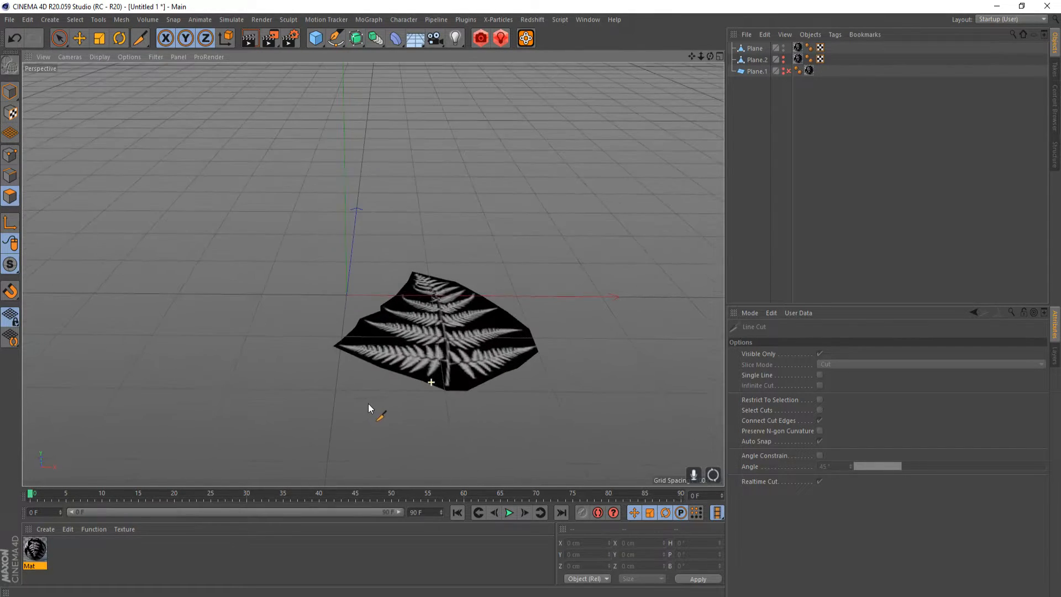
alt+drag(450, 333, 458, 324)
alt+middle_drag(457, 324, 418, 338)
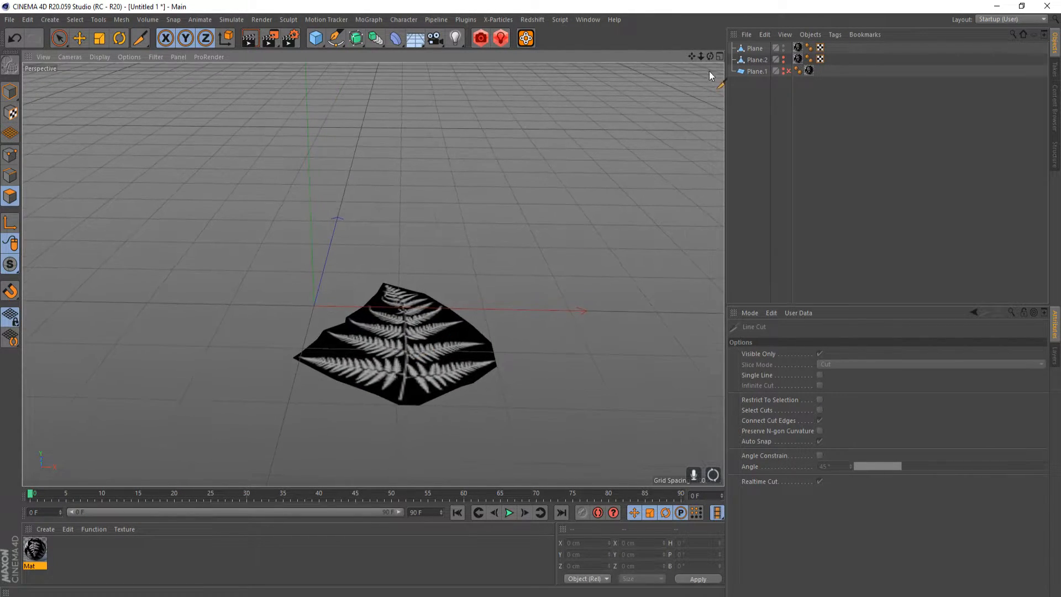
- Add an FFD deformer to the scene, switch it off and hide it in the editor
click(760, 51)
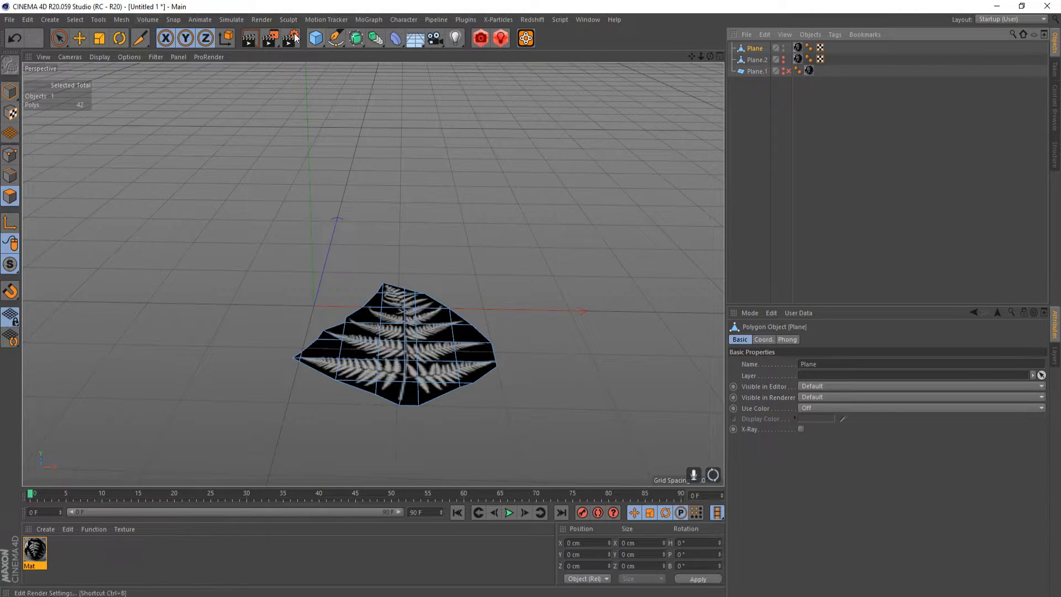
click(397, 43)
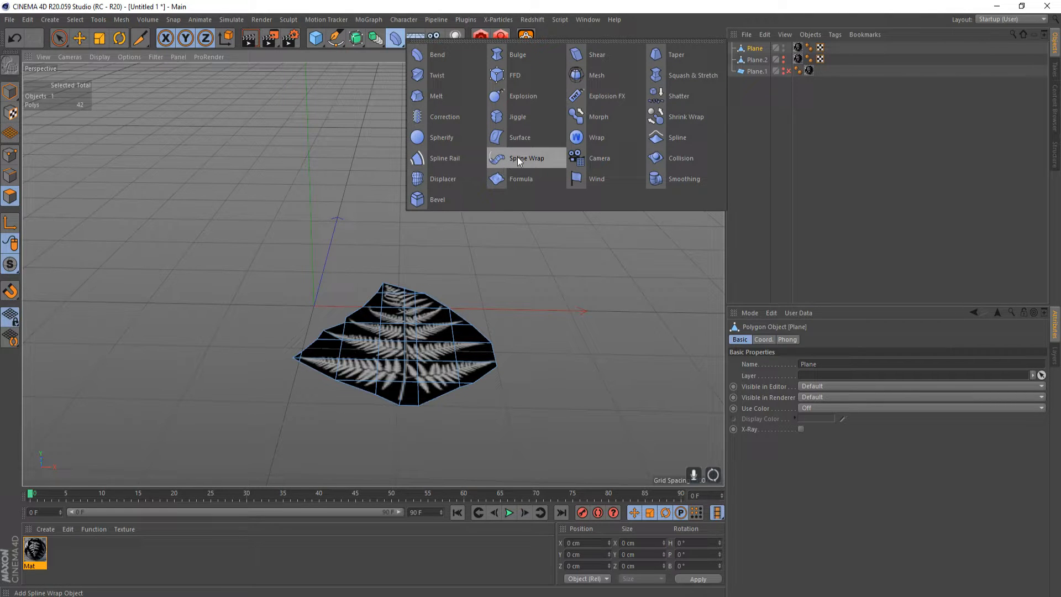
click(522, 77)
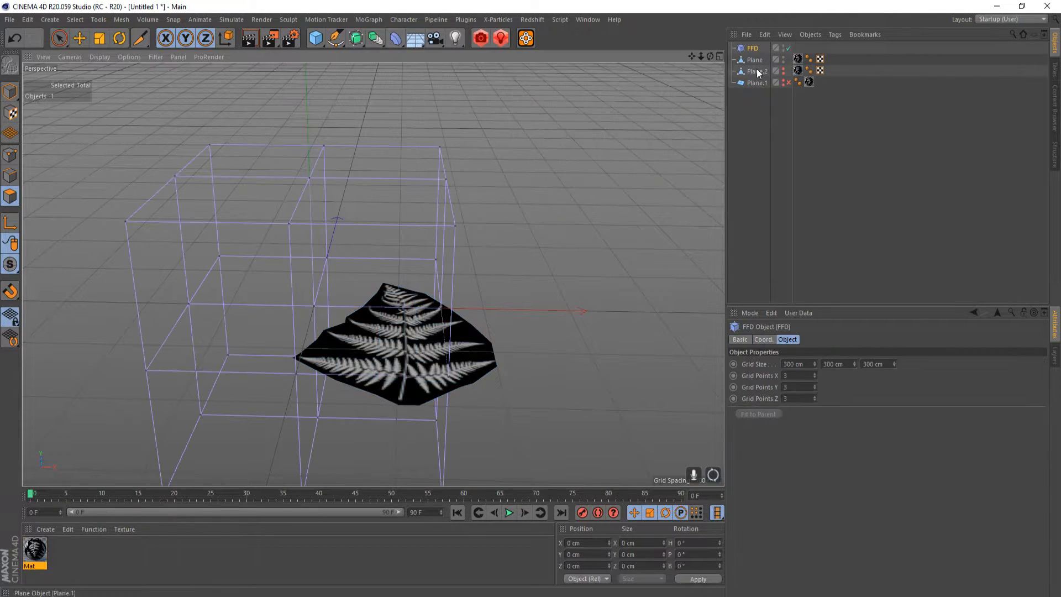
alt+middle_drag(398, 237, 430, 193)
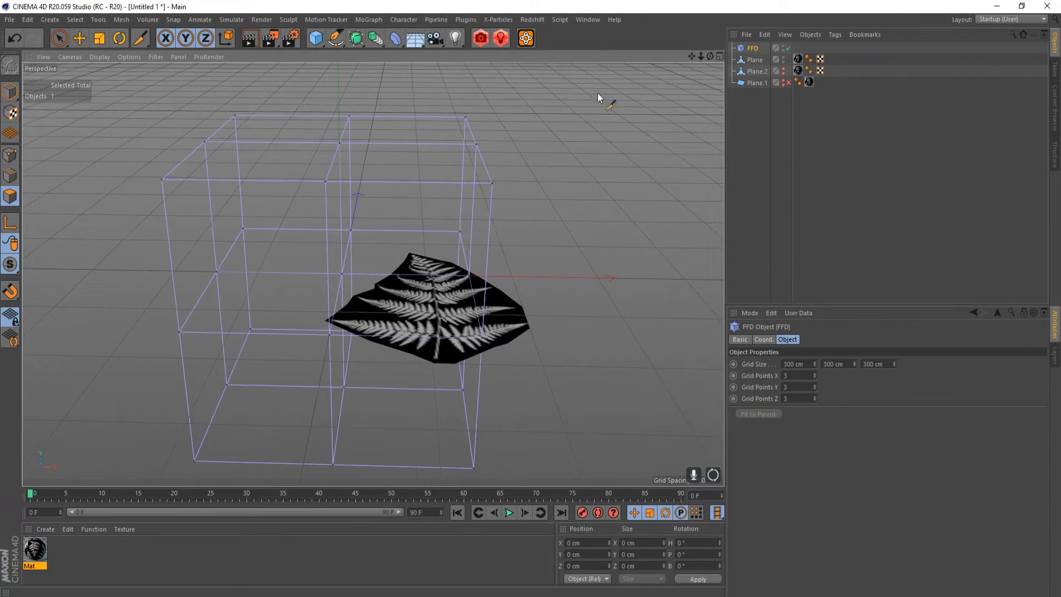
click(788, 49)
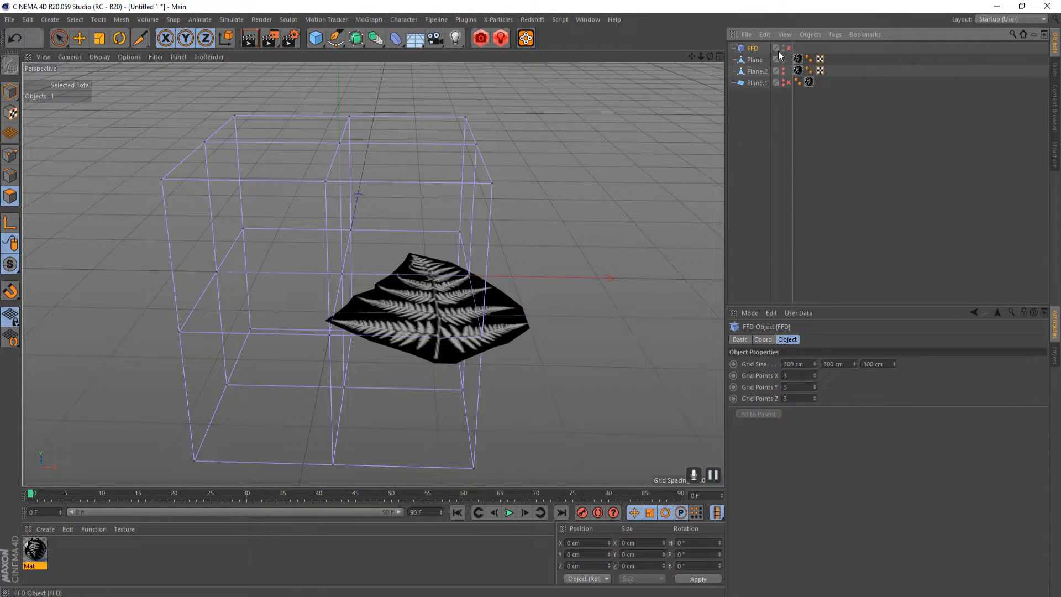
click(784, 48)
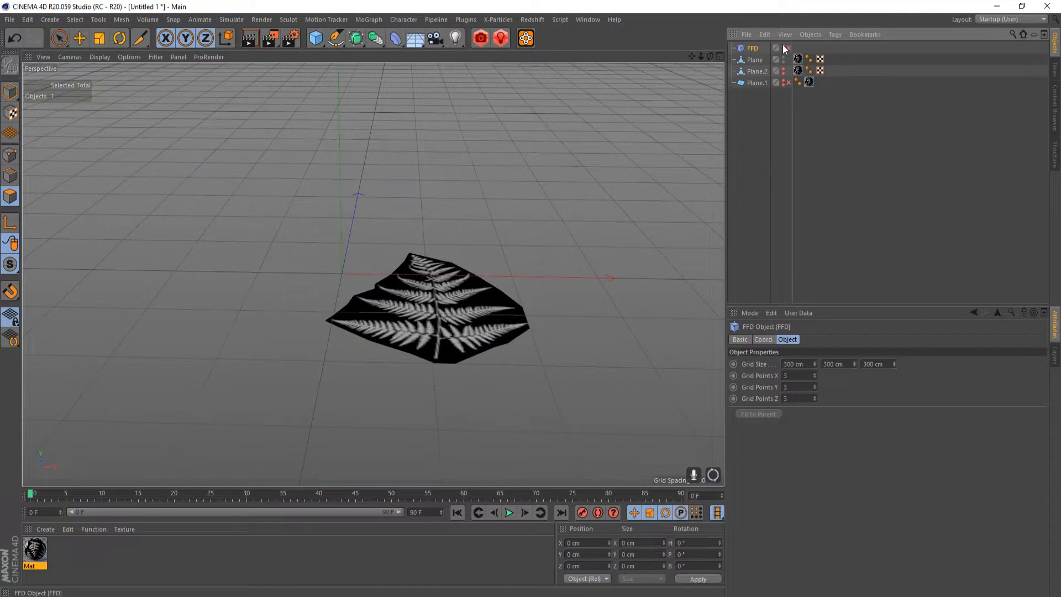
- Select the fern Plane as a whole object in Model mode with the Move tool
click(755, 60)
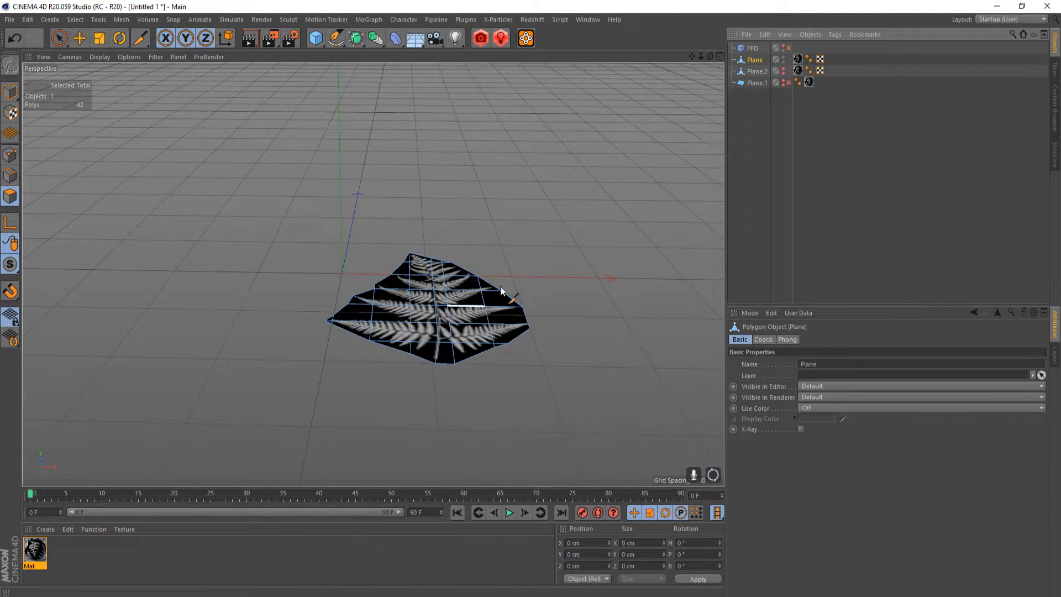
click(11, 92)
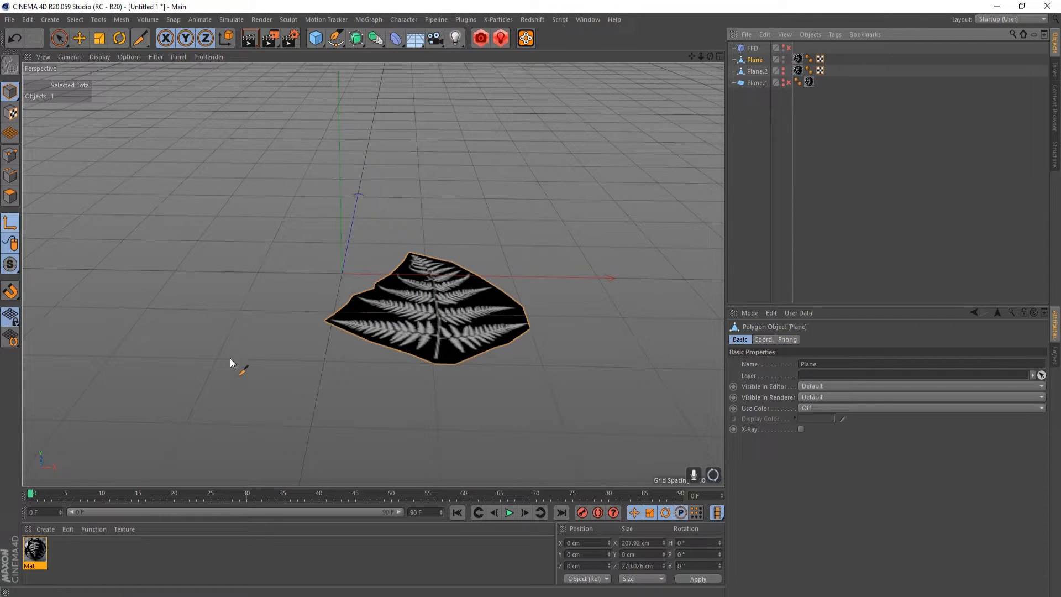
alt+drag(248, 330, 177, 61)
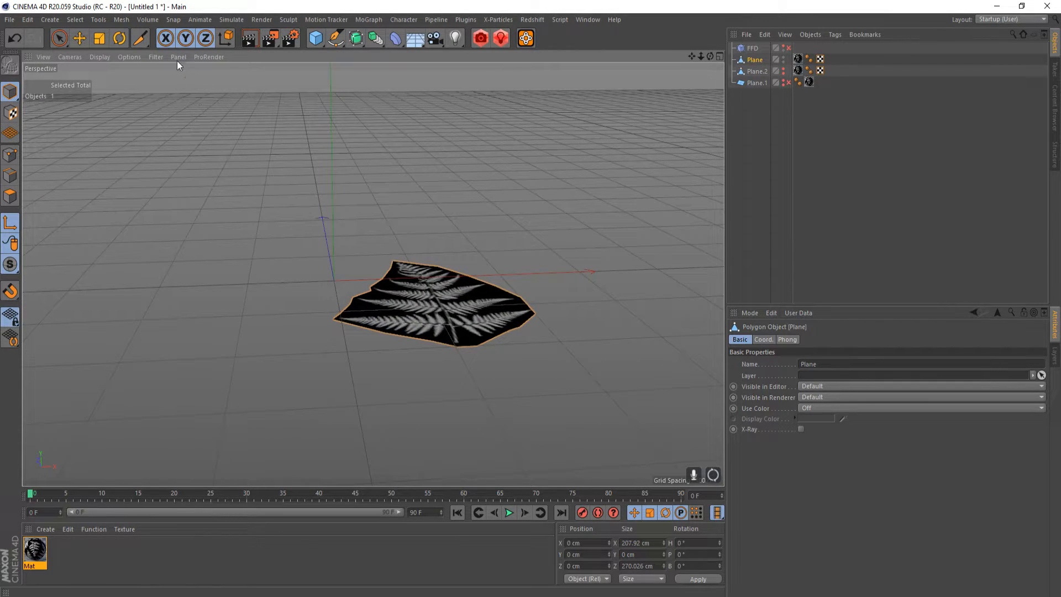
click(79, 38)
alt+drag(231, 243, 350, 364)
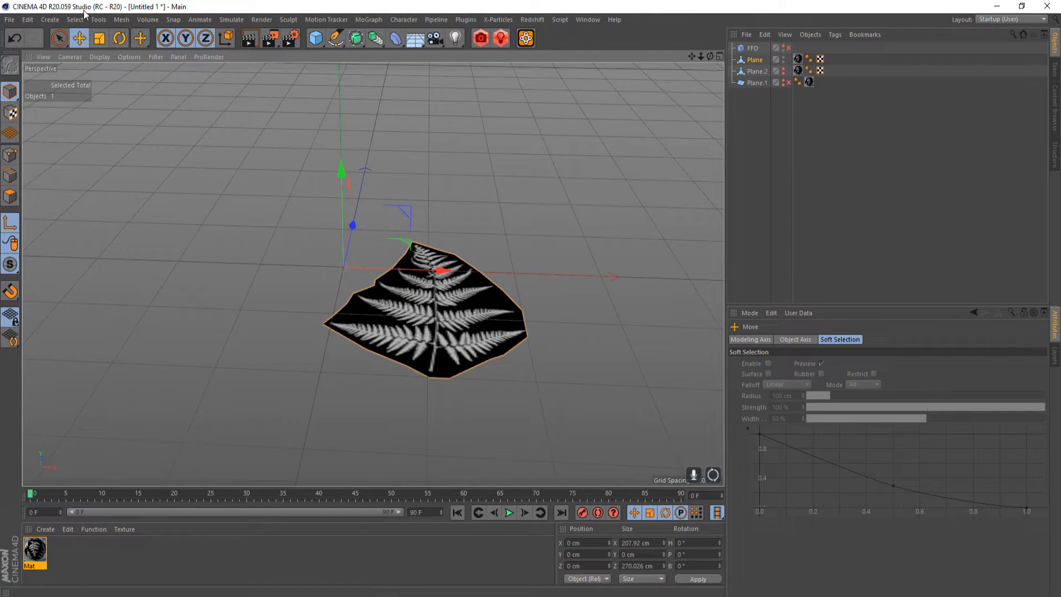
- Center the fern mesh on its axis with the Center Object To command
click(115, 20)
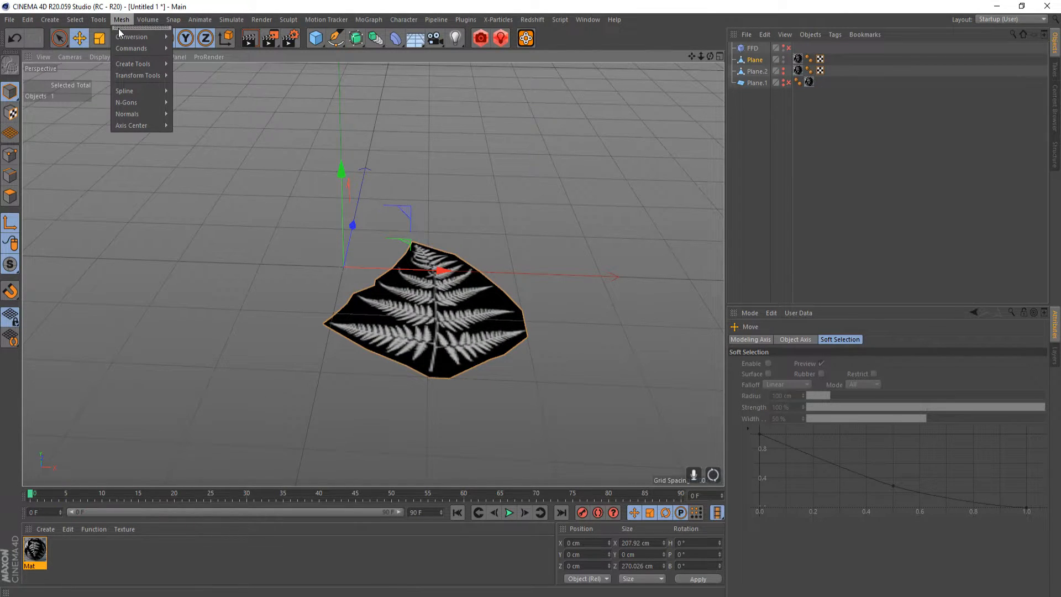
click(5, 232)
click(11, 224)
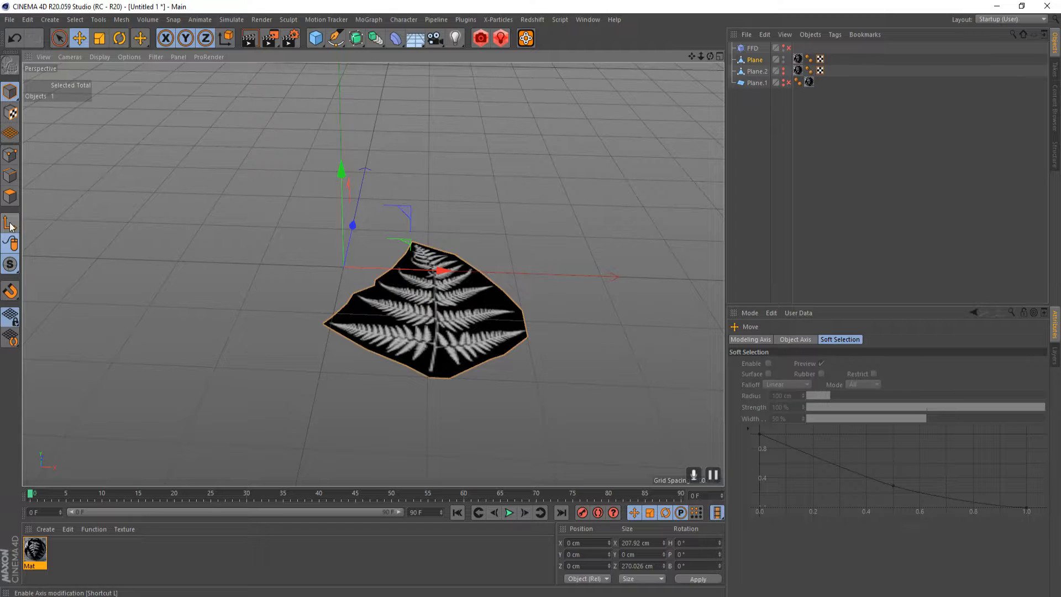
click(11, 228)
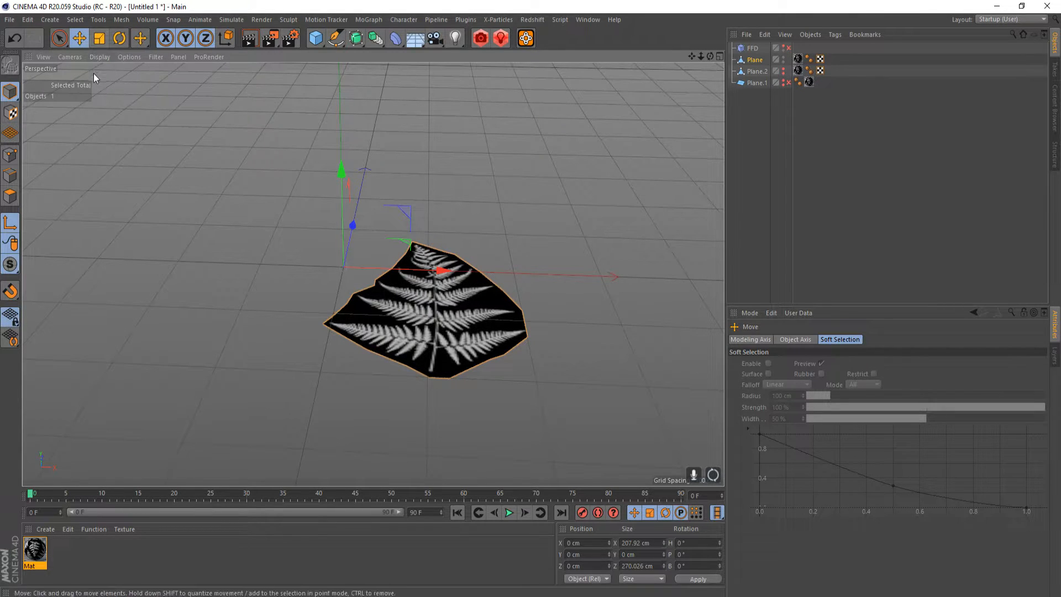
click(121, 20)
mouse_move(124, 41)
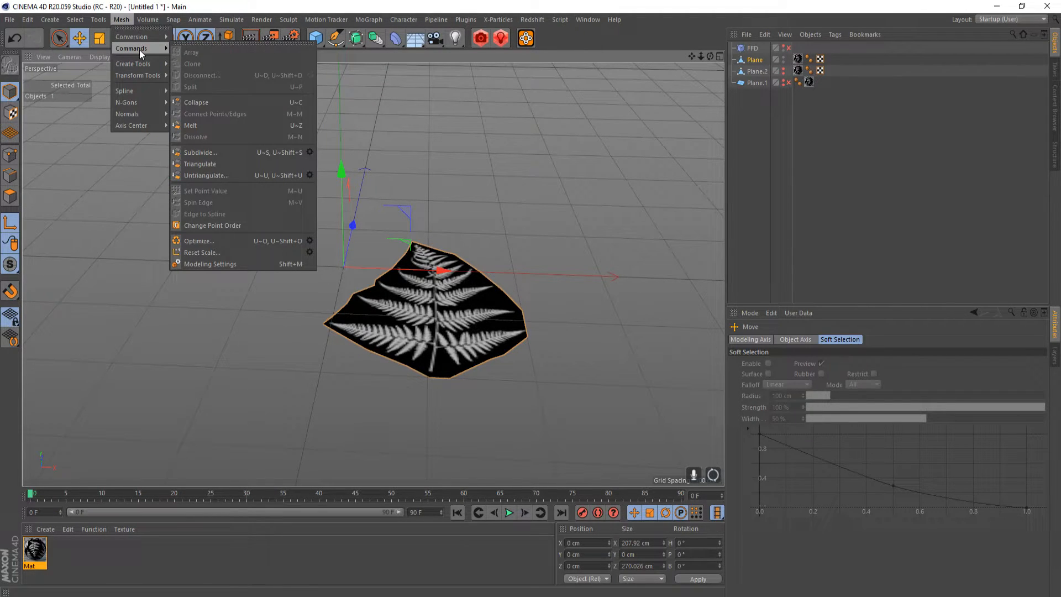
mouse_move(148, 65)
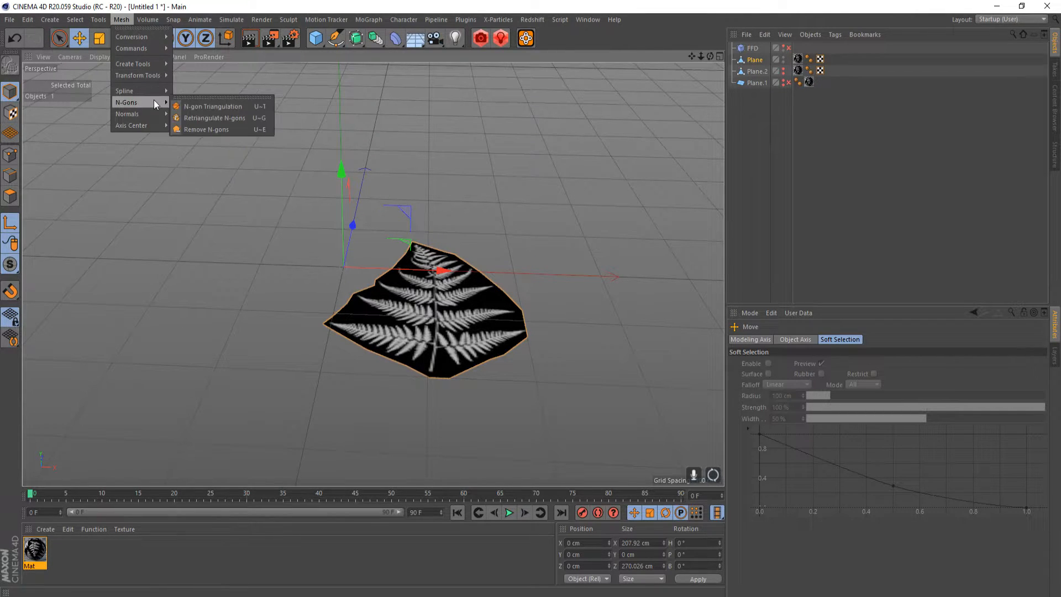
mouse_move(155, 125)
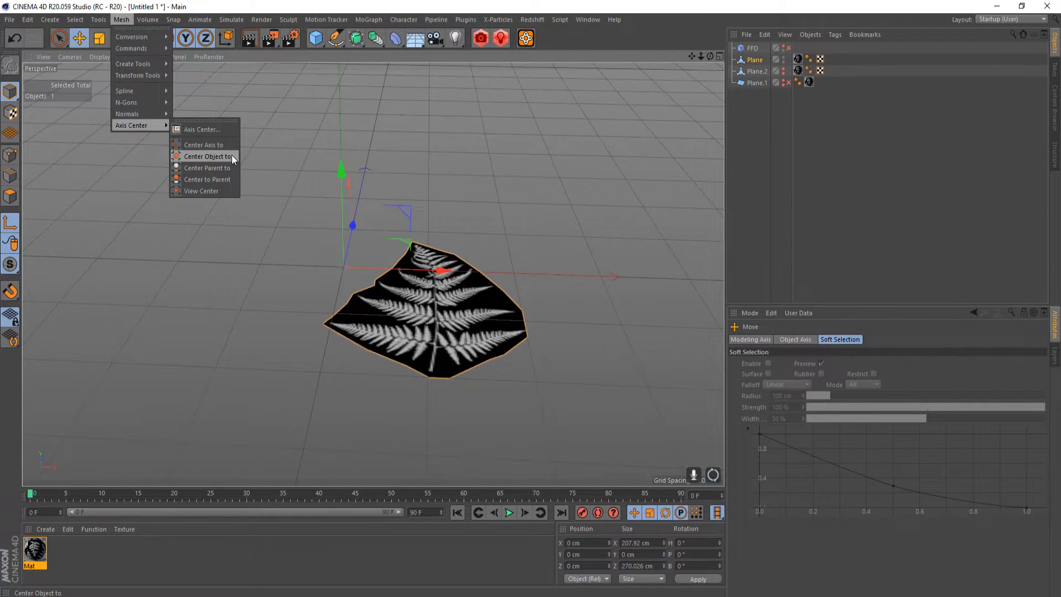
click(231, 157)
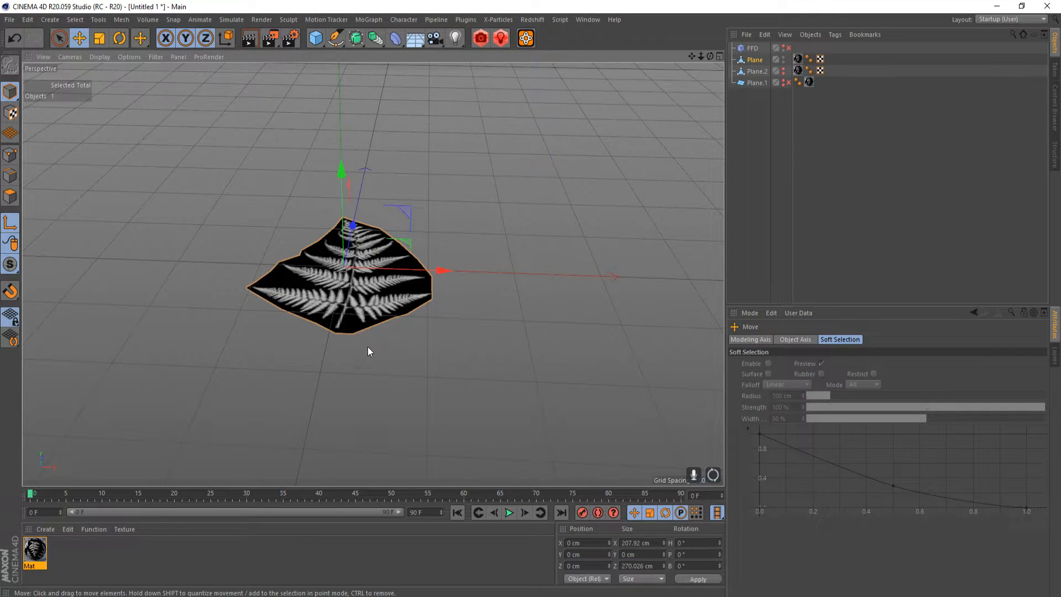
- Move the fern Plane's axis to the base of the stem, at about X 6.6 cm and Z -126 cm
scroll(369, 352, up, 10)
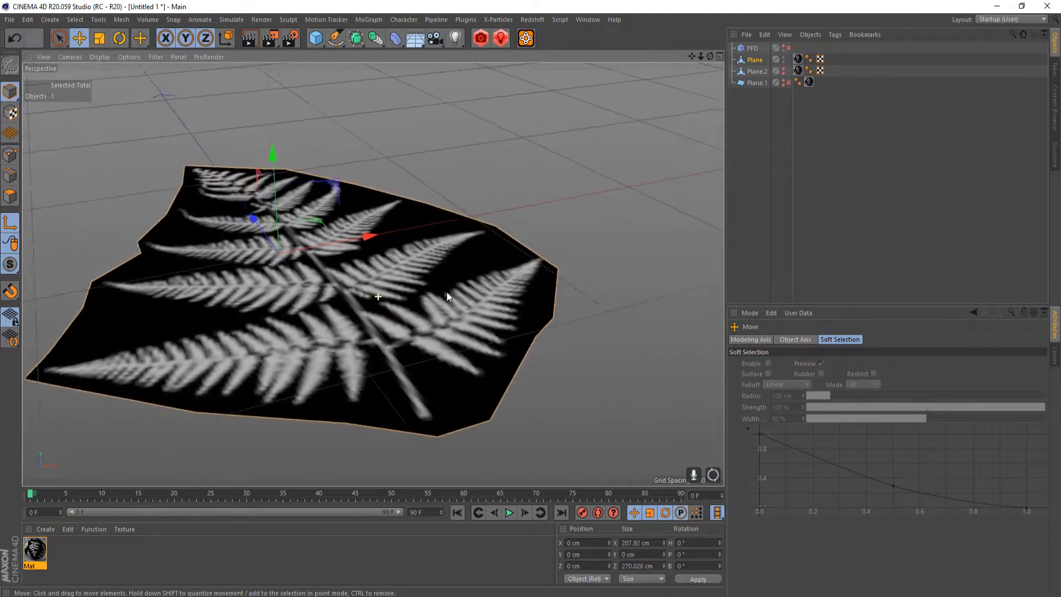
scroll(420, 287, up, 2)
drag(286, 242, 344, 392)
drag(474, 416, 421, 437)
alt+drag(493, 411, 387, 337)
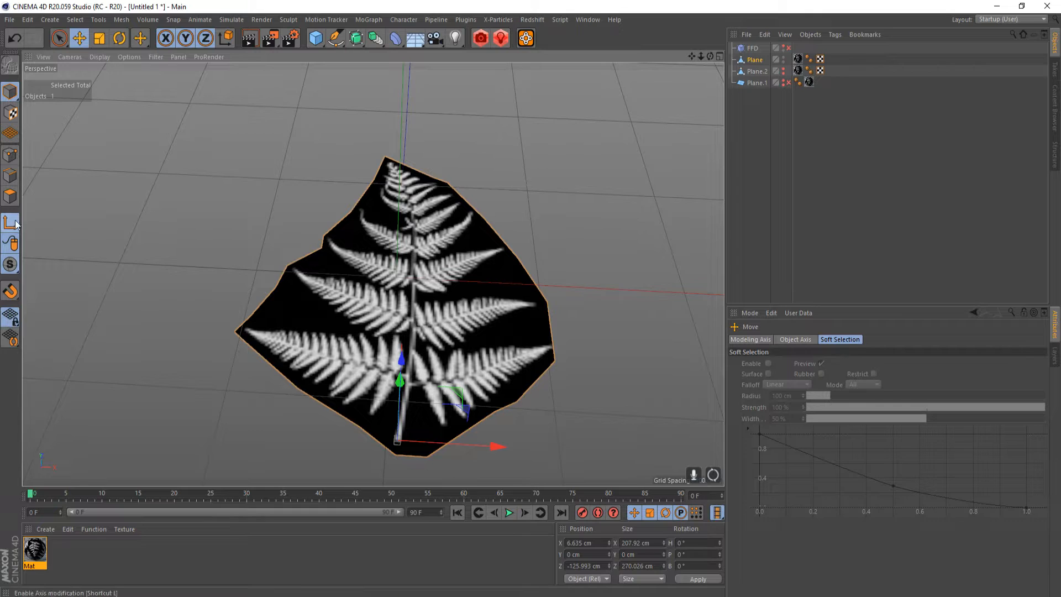
alt+drag(452, 426, 455, 346)
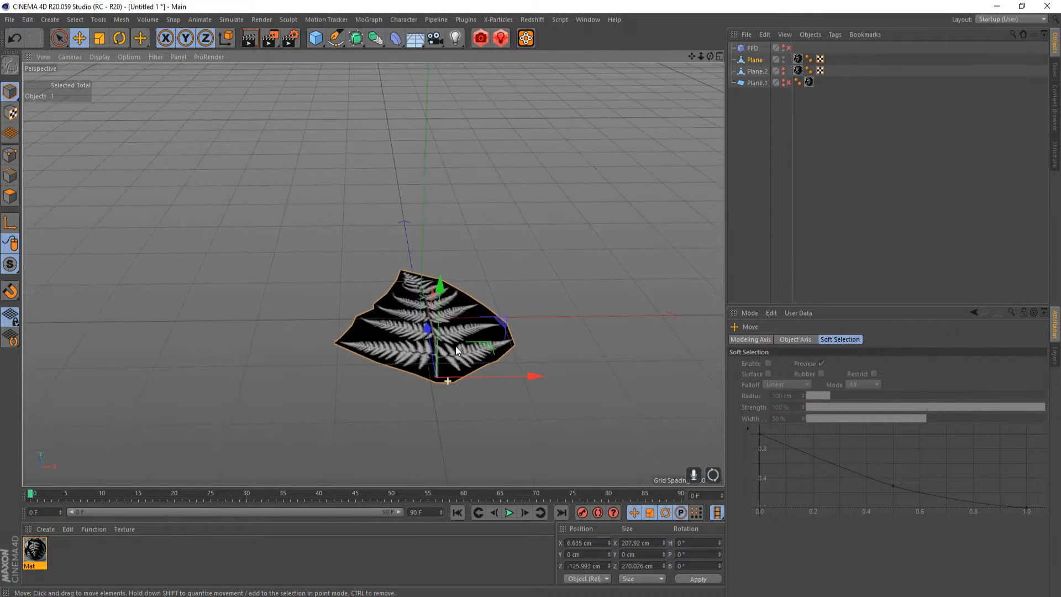
- Set the fern Plane's X and Z position coordinates to 0 cm
click(757, 59)
click(764, 340)
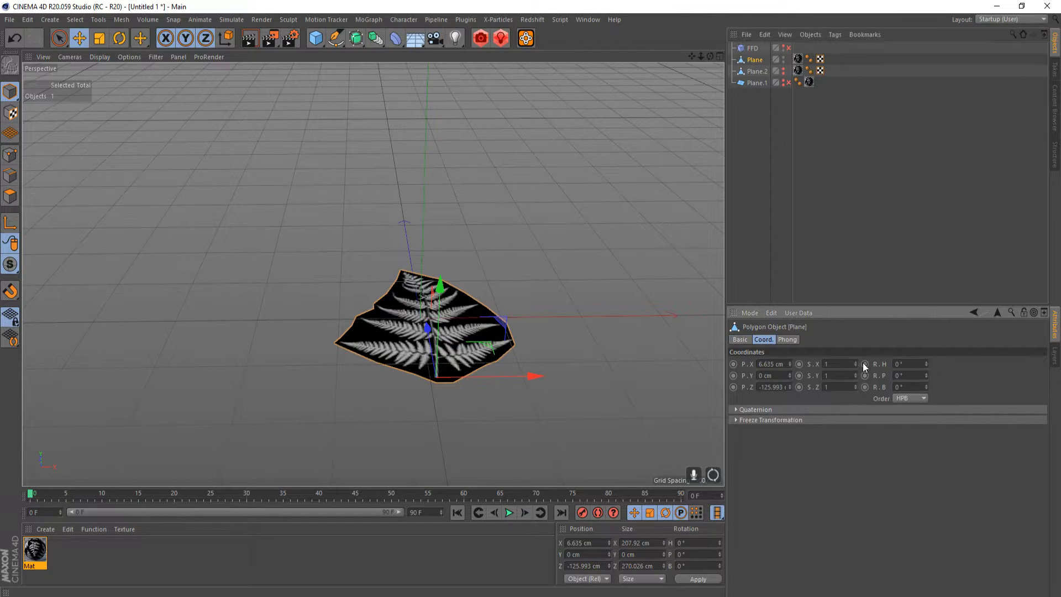
double_click(782, 364)
text(0)
double_click(775, 388)
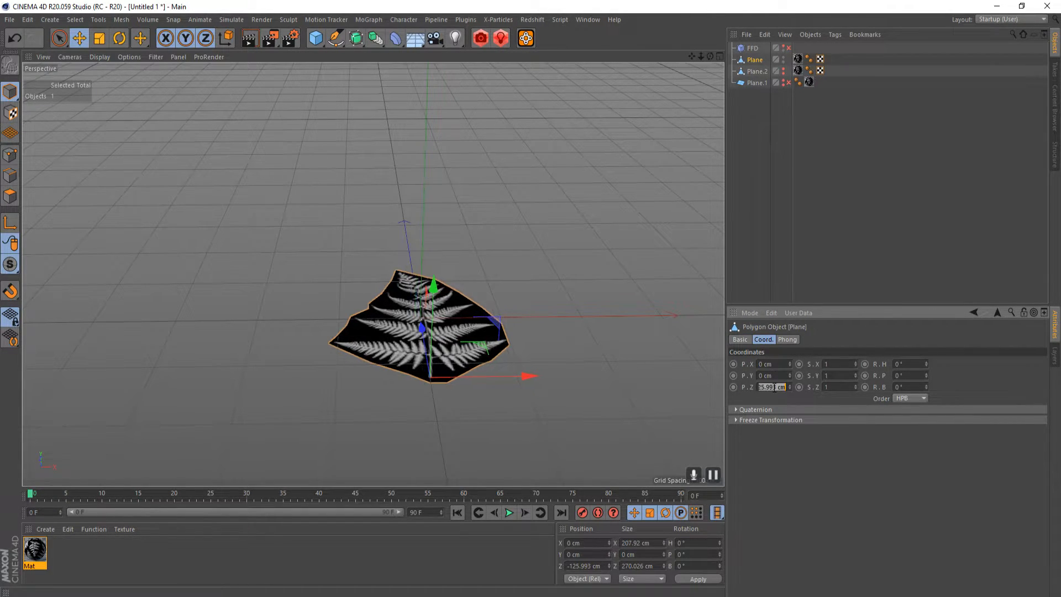
text(0)
key(Return)
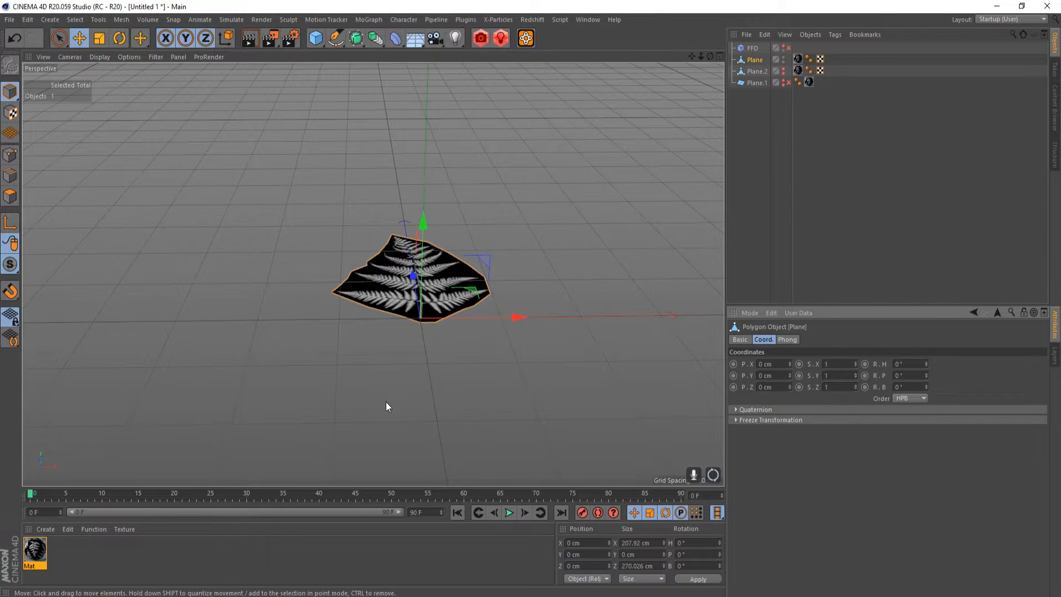
- Enable the FFD deformer and make it a child of the fern Plane
alt+right_drag(452, 336, 490, 339)
alt+drag(490, 339, 426, 330)
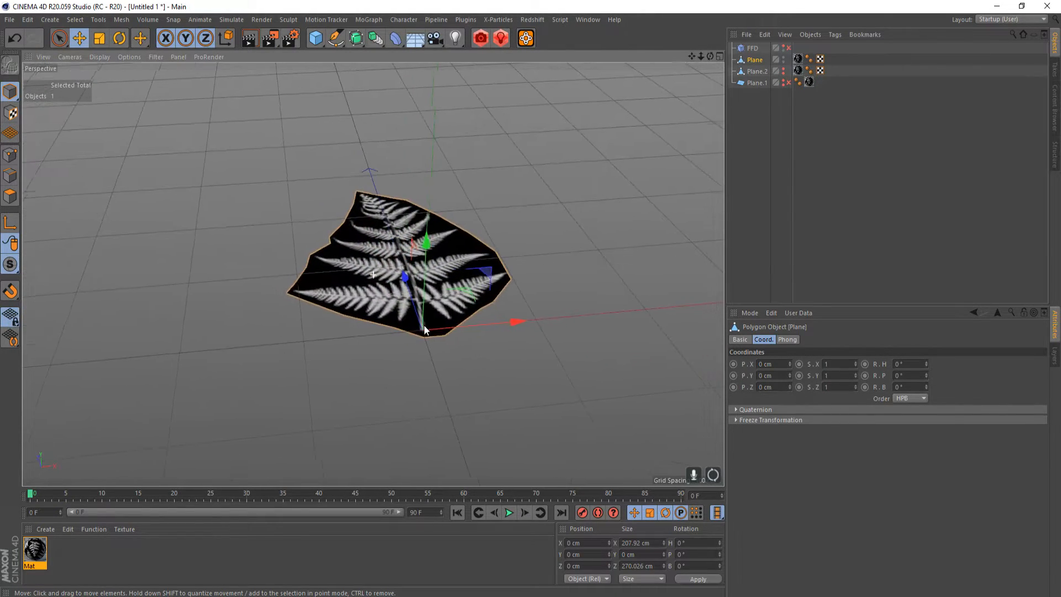
alt+middle_drag(426, 330, 408, 360)
alt+drag(408, 359, 387, 357)
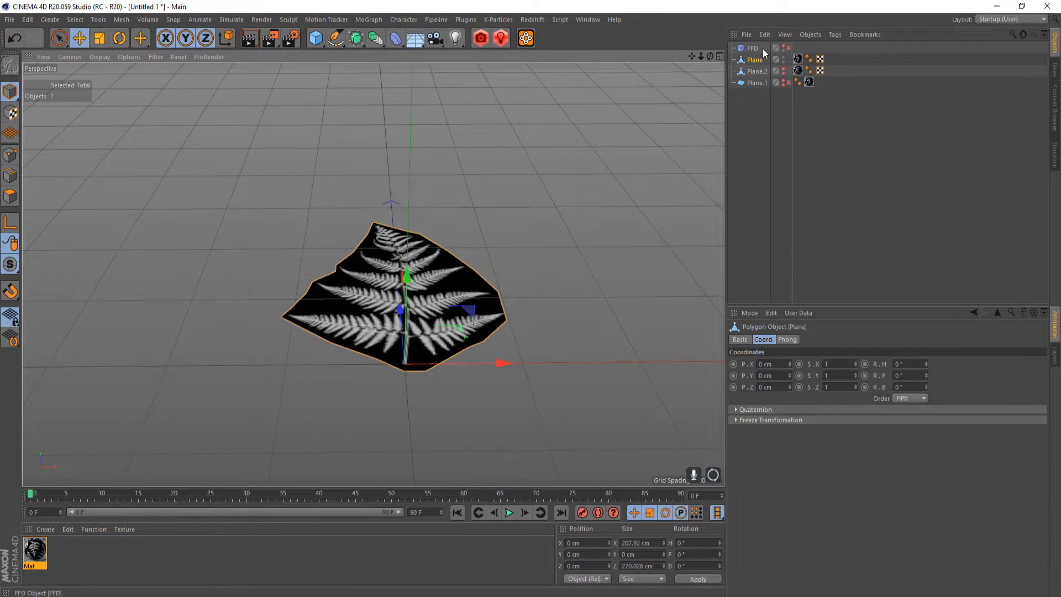
click(788, 48)
drag(752, 49, 761, 60)
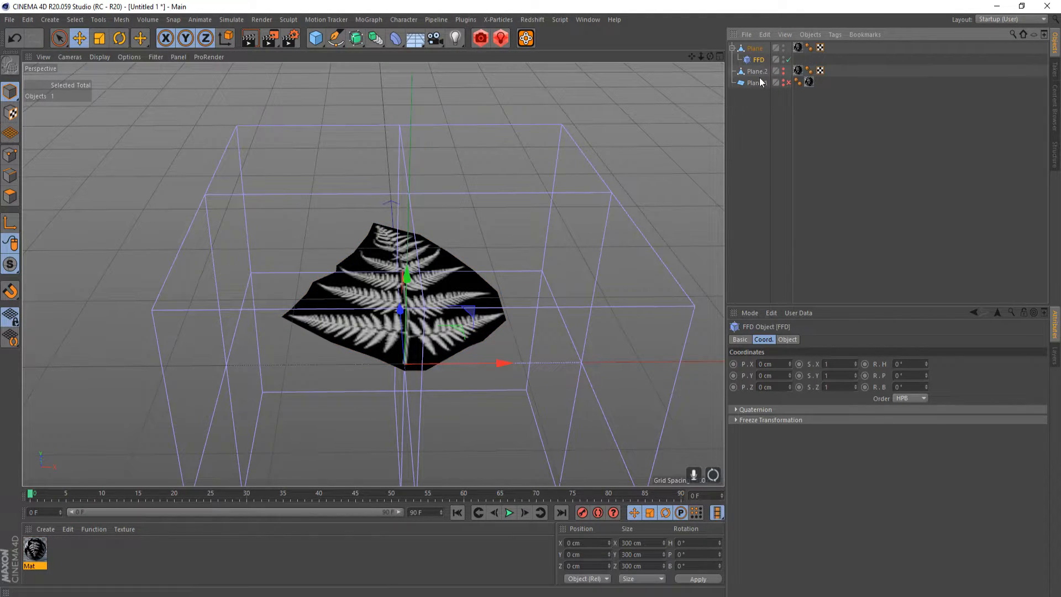
- Select the nine FFD cage points on the positive X side in Points mode with Rectangle Selection
alt+middle_drag(456, 346, 448, 268)
alt+drag(522, 335, 374, 274)
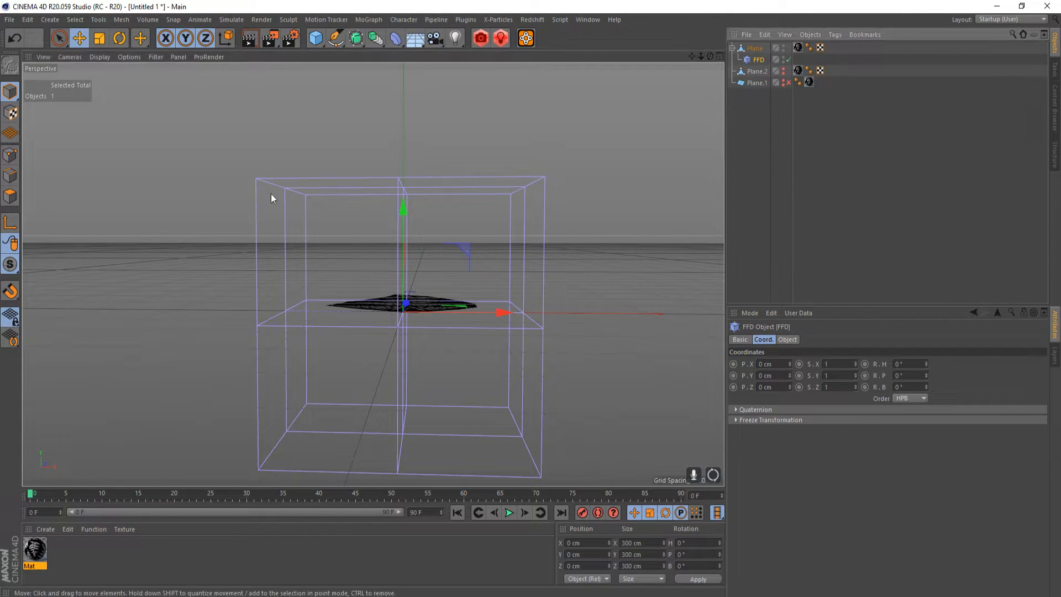
click(10, 156)
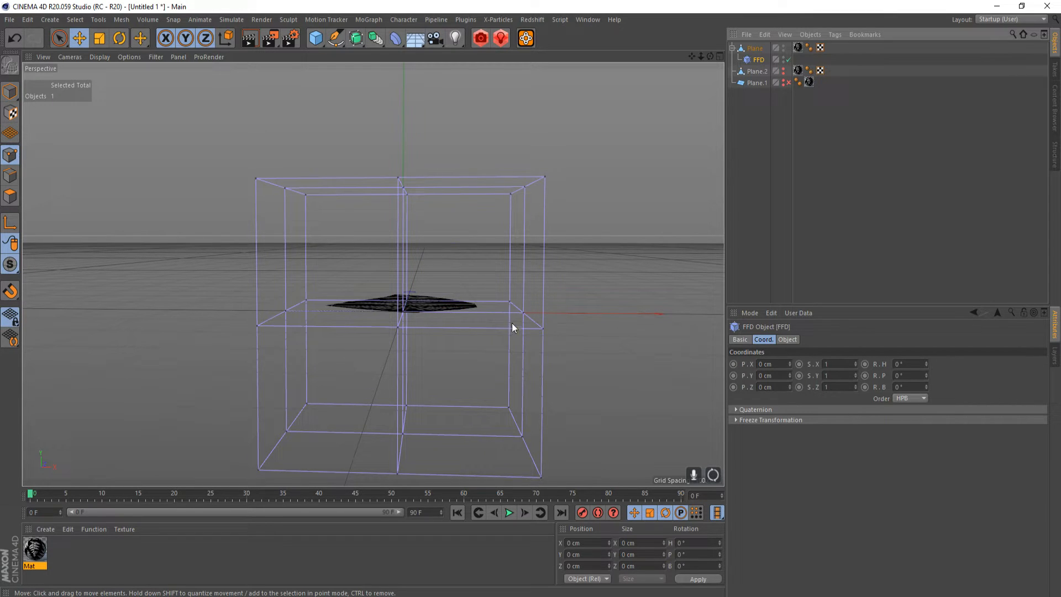
alt+drag(512, 323, 486, 311)
drag(59, 38, 86, 84)
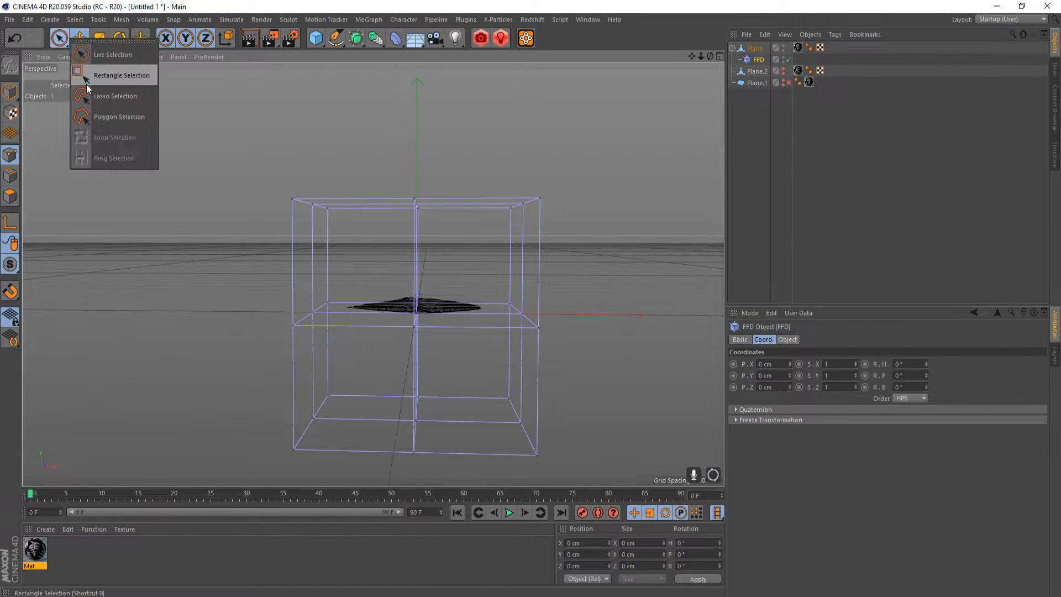
click(86, 83)
drag(457, 161, 585, 476)
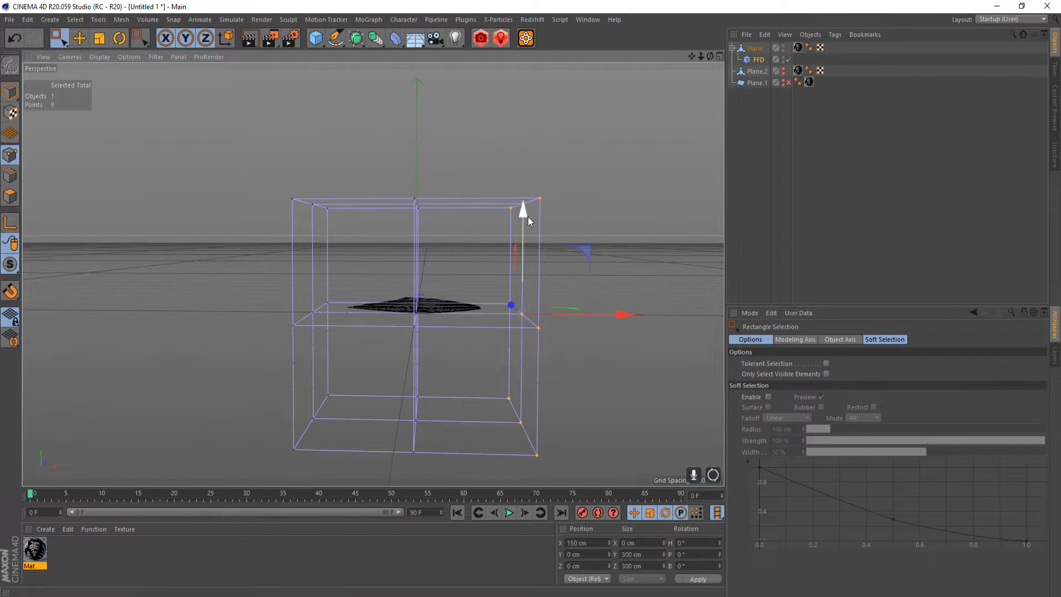
- Try moving the selected FFD cage points vertically, and undo the move
drag(529, 221, 534, 246)
key(ctrl+z)
alt+drag(431, 348, 418, 431)
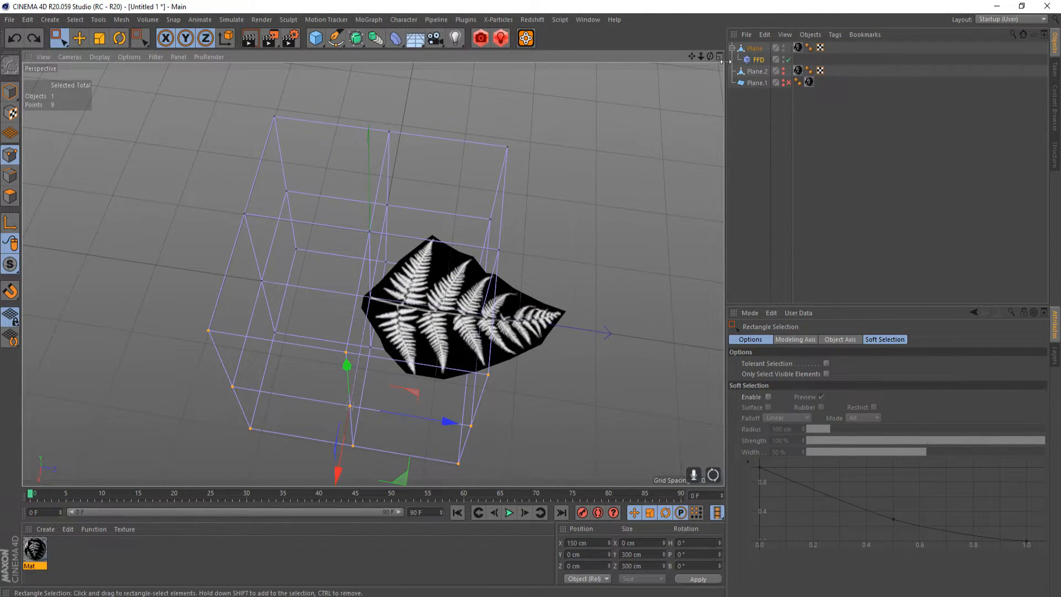
- Move the FFD deformer in Model mode along Z to 121.889 cm over the fern leaf, and return to Points mode
click(10, 95)
drag(462, 323, 532, 313)
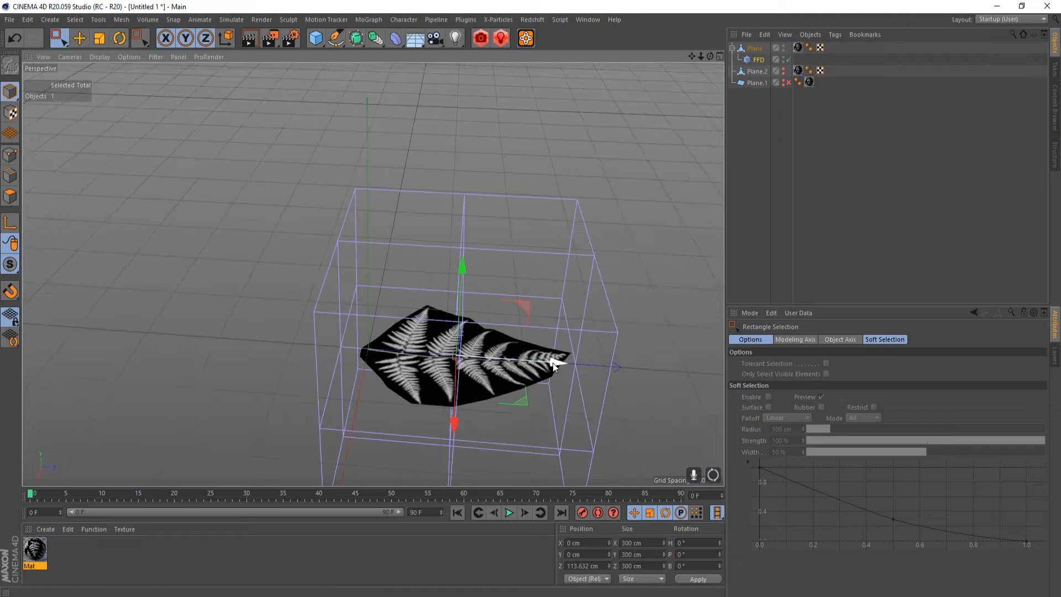
drag(555, 362, 561, 360)
alt+drag(510, 396, 298, 381)
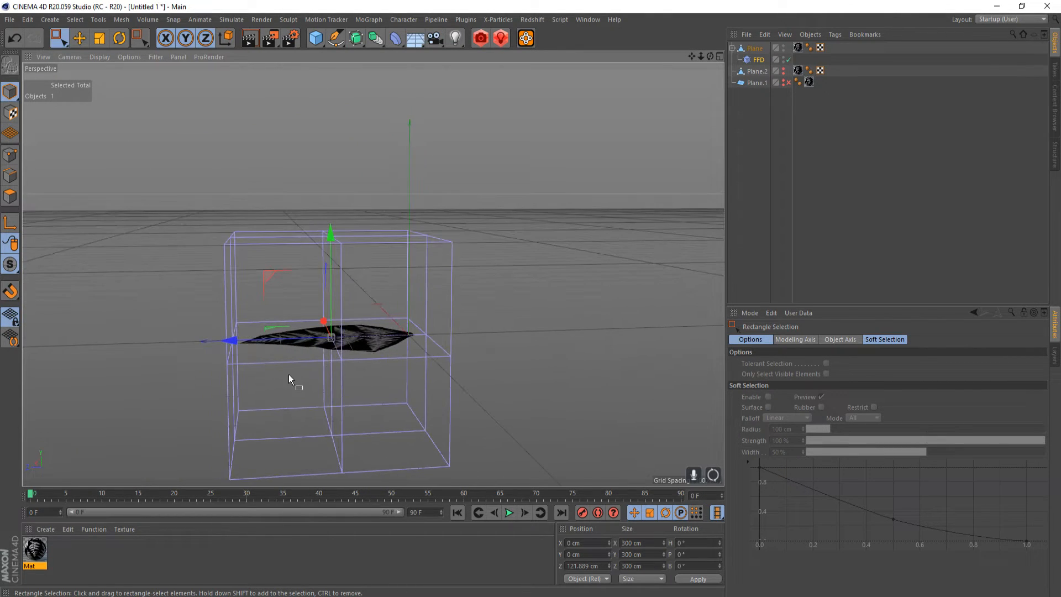
alt+middle_drag(288, 373, 295, 344)
click(9, 155)
- Try moving the nine FFD cage points on the positive X side vertically, and undo the move
drag(128, 108, 295, 485)
drag(240, 206, 443, 44)
alt+drag(503, 340, 290, 337)
key(ctrl+z)
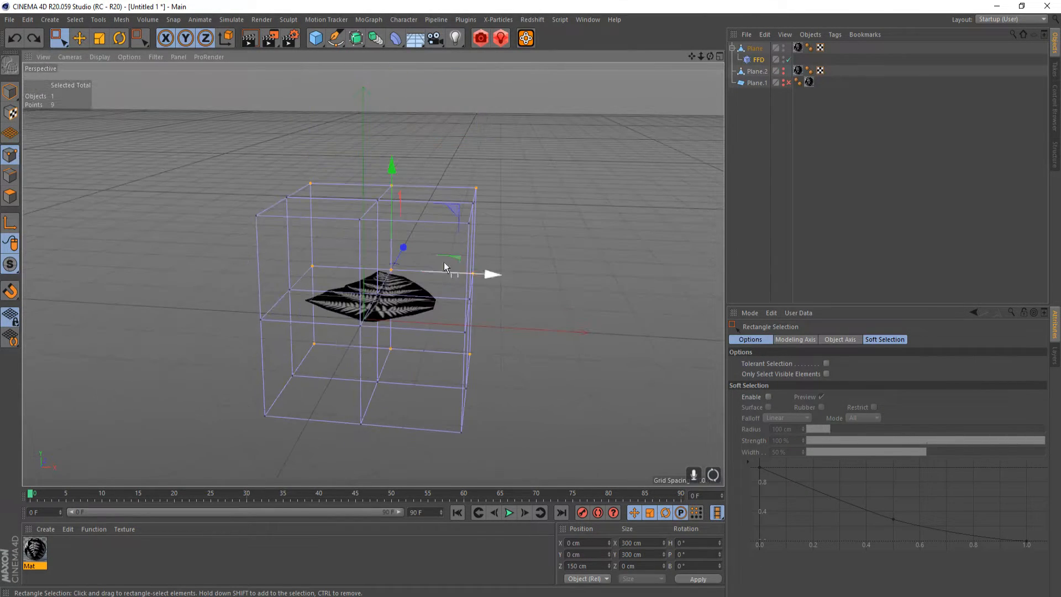
drag(448, 149, 523, 445)
drag(473, 194, 469, 164)
key(ctrl+z)
alt+drag(383, 388, 446, 383)
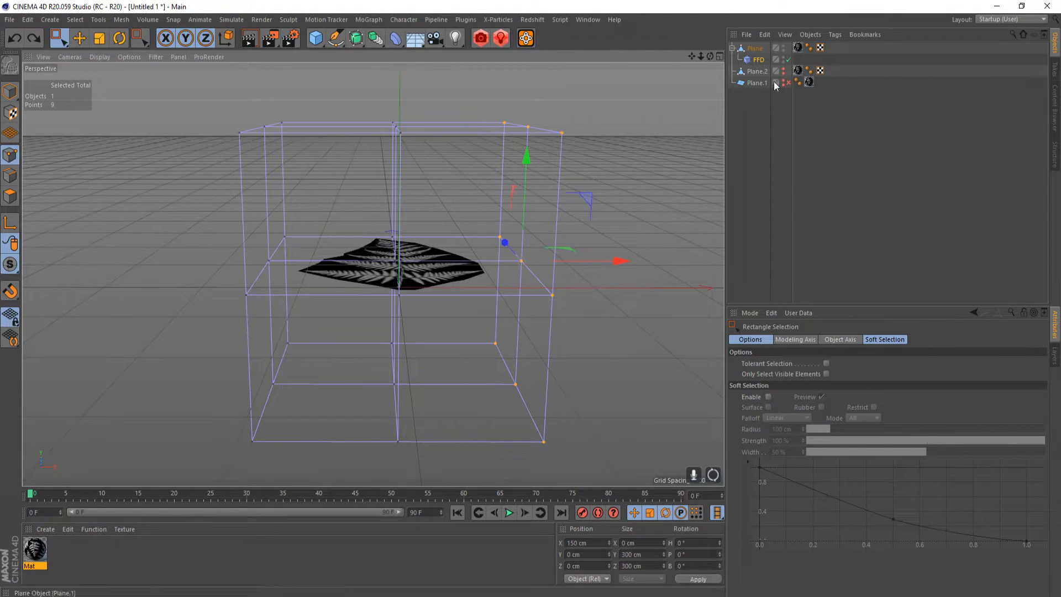
- Set the FFD deformer's grid points to 5 in X, Y and Z
click(757, 60)
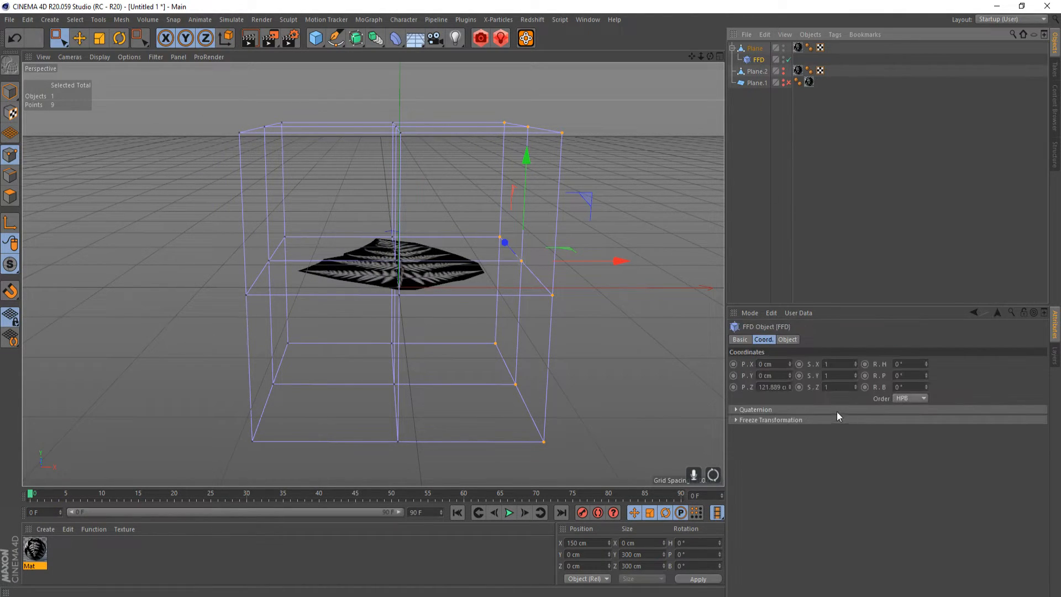
click(787, 339)
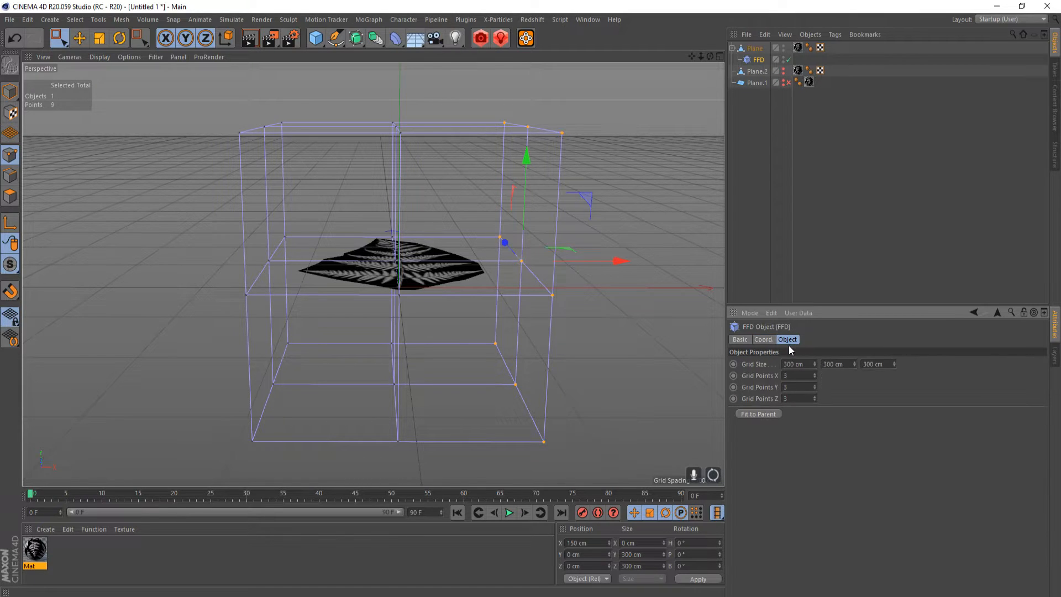
click(794, 378)
text(5)
key(Tab)
text(5)
key(Tab)
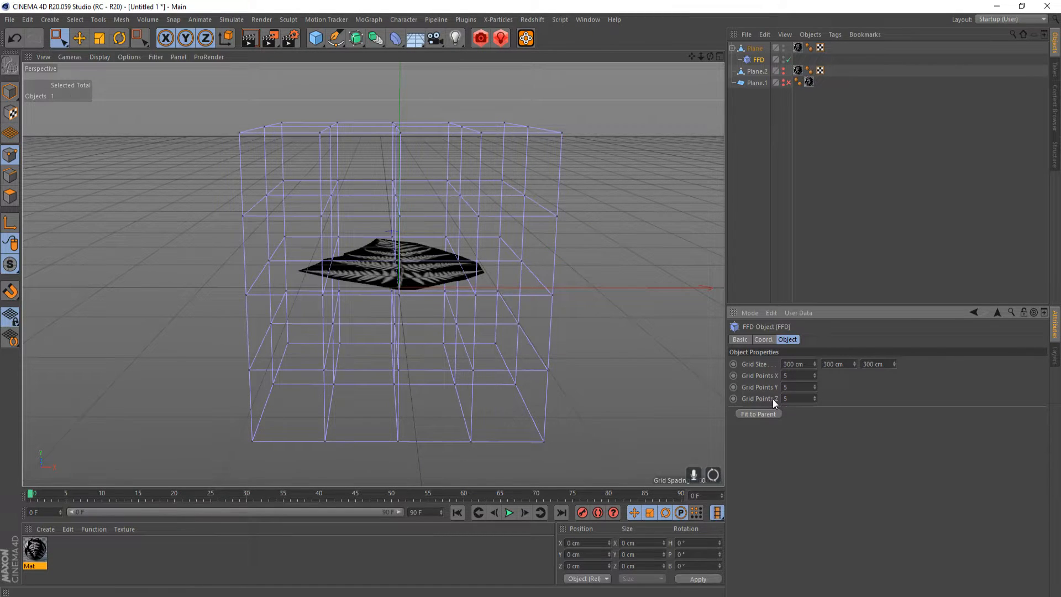
text(5)
key(Return)
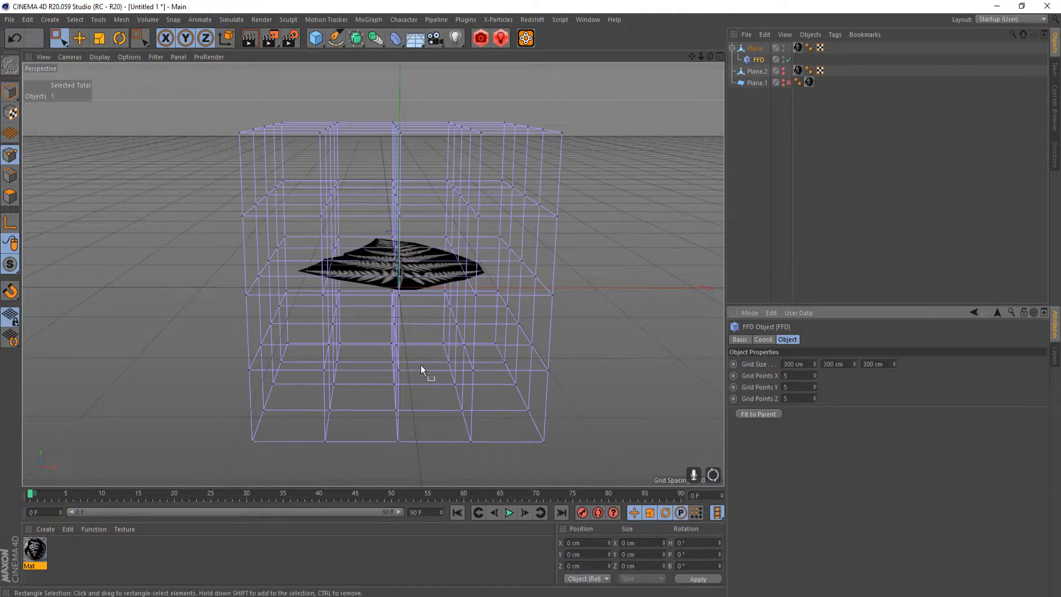
- Try changing the FFD's Y and Z grid sizes, and undo both changes
alt+drag(443, 394, 473, 384)
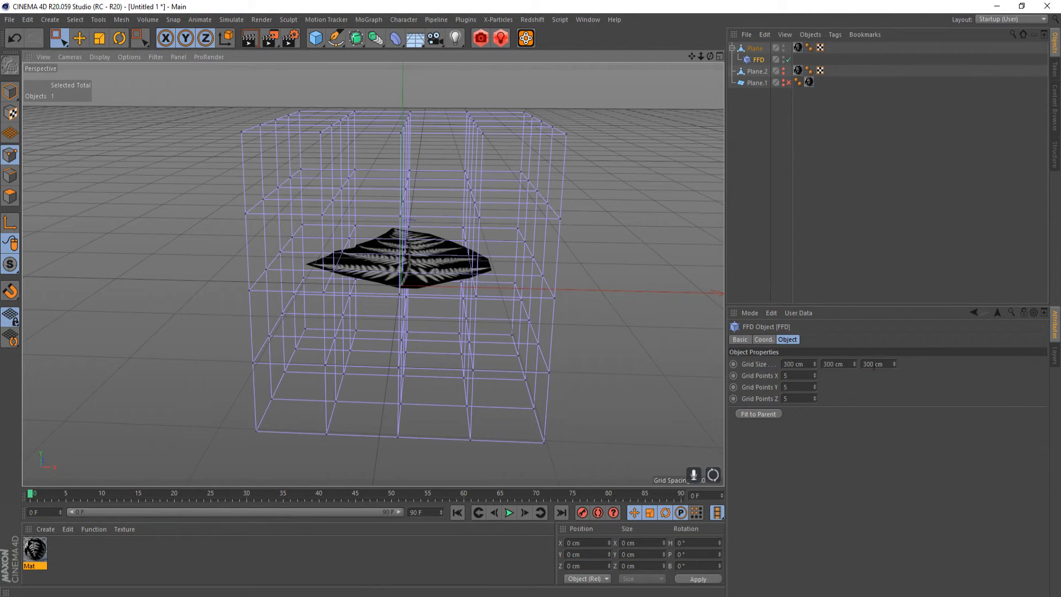
drag(855, 366, 848, 350)
key(ctrl+z)
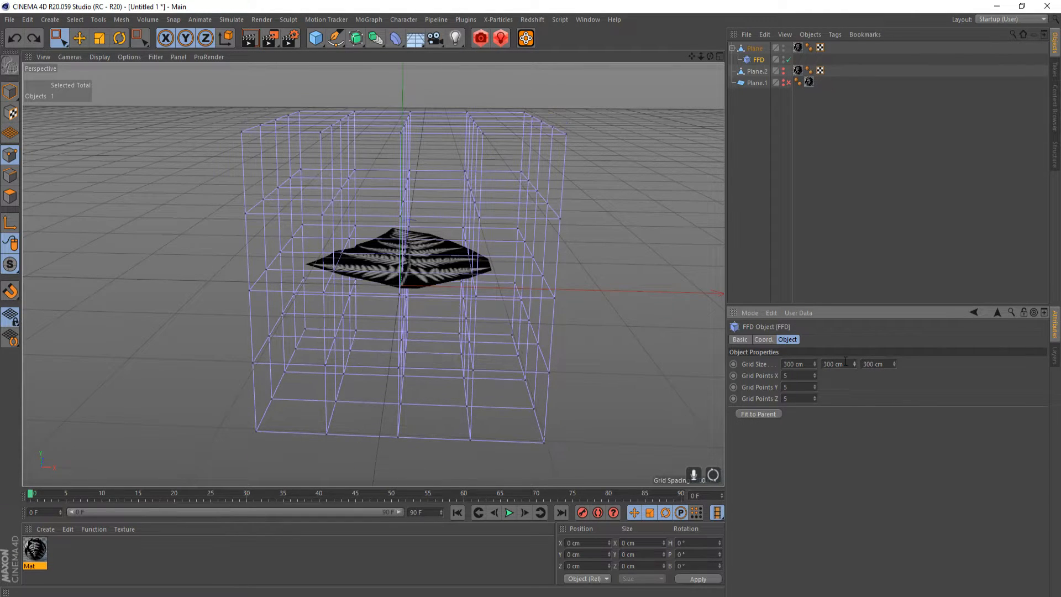
drag(895, 363, 903, 340)
key(ctrl+z)
- Set the FFD's X grid size to 230 cm so the cage fits the leaf's width more closely
drag(816, 365, 807, 405)
alt+drag(476, 335, 520, 311)
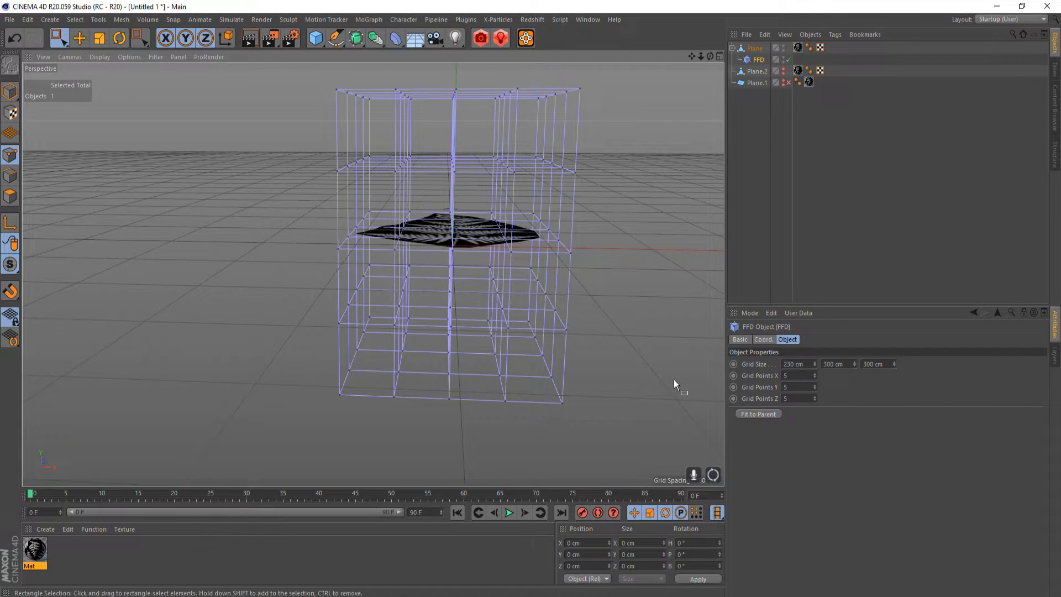
alt+drag(502, 399, 442, 357)
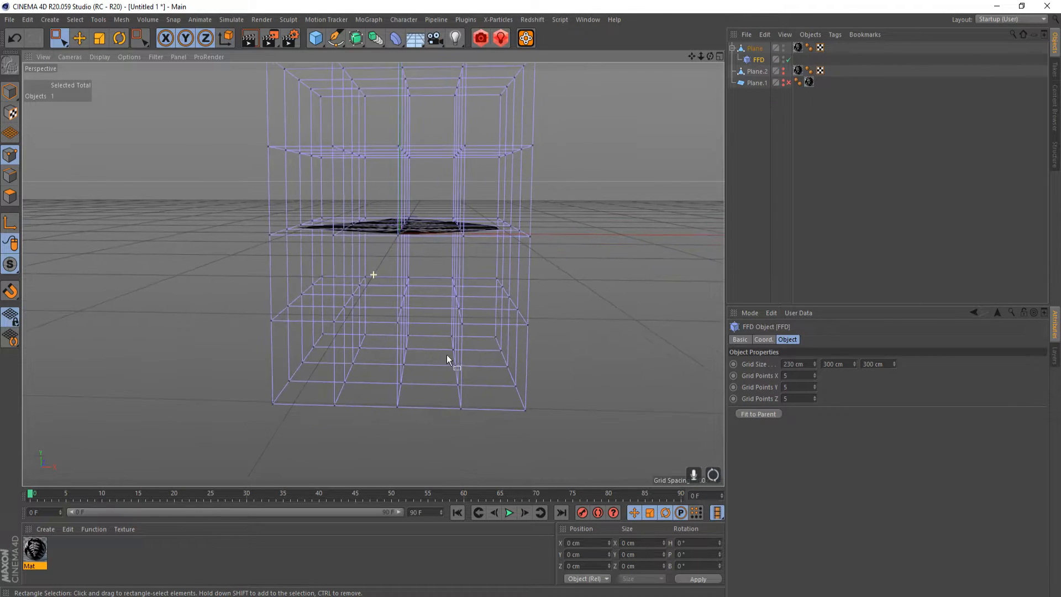
- Select the two outer columns of FFD cage points on both sides of the leaf, leaving the middle column unselected
middle_click(442, 357)
middle_click(277, 375)
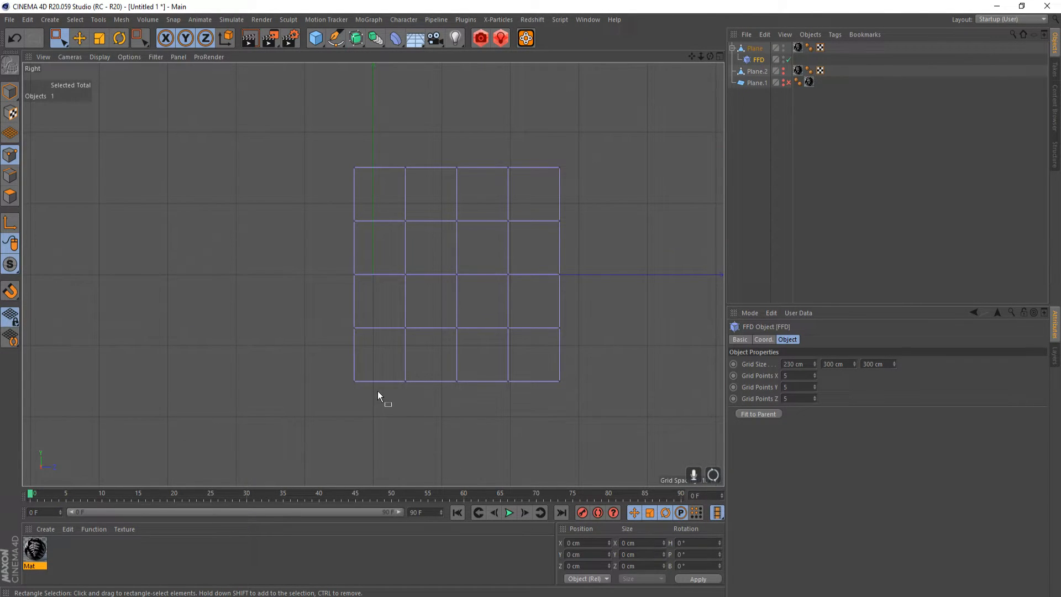
middle_click(377, 390)
key(F1)
alt+drag(452, 224, 487, 233)
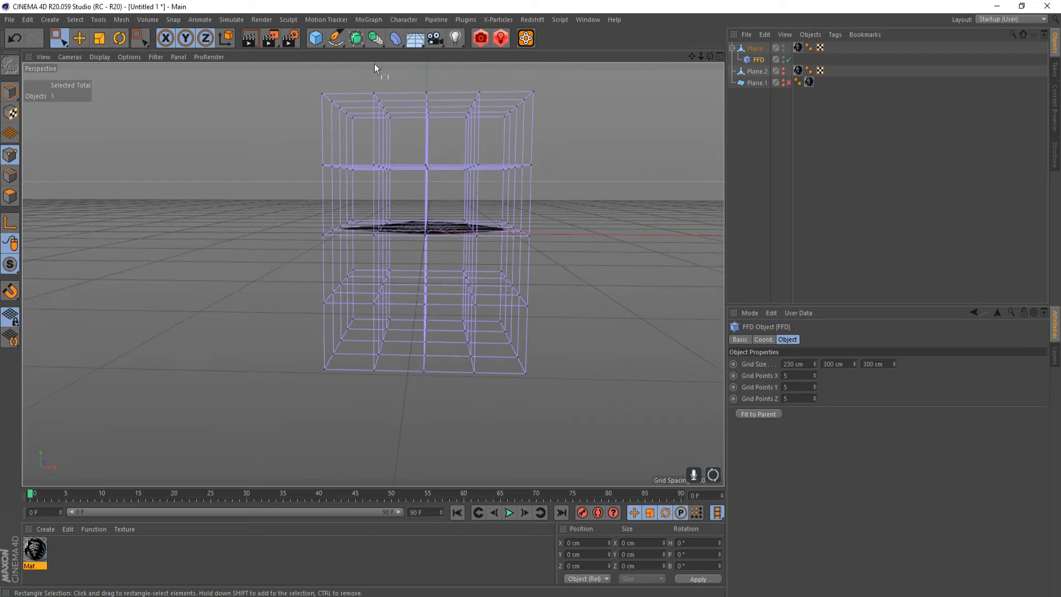
drag(460, 67, 601, 432)
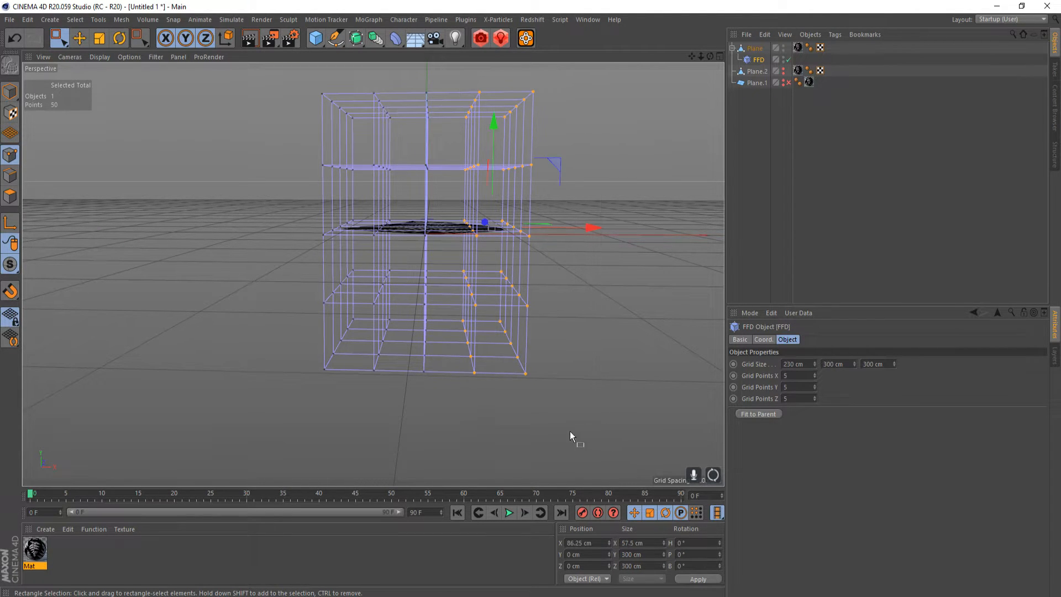
alt+drag(517, 386, 516, 386)
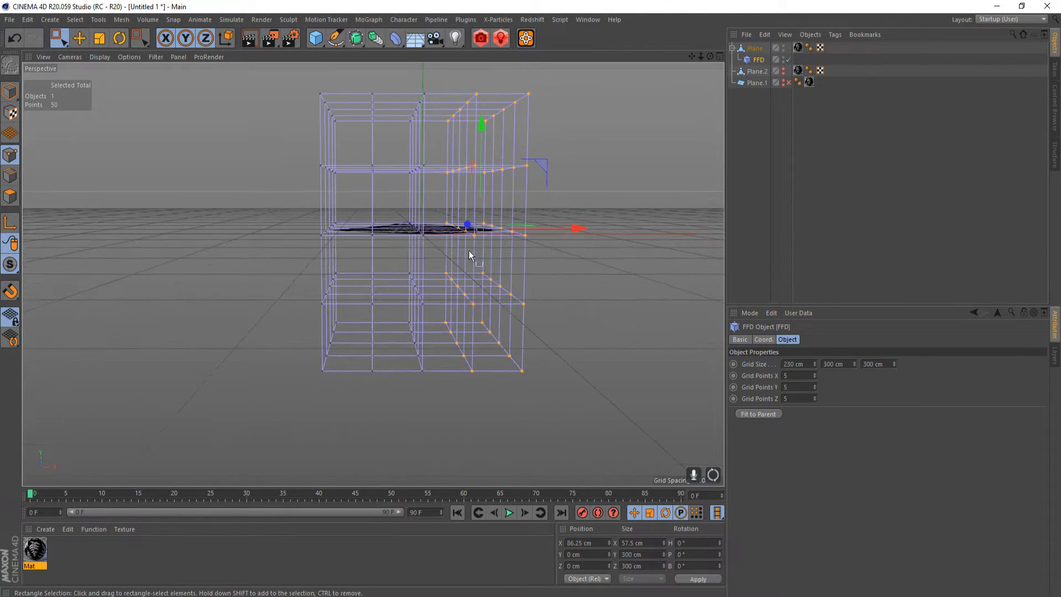
alt+drag(541, 176, 459, 326)
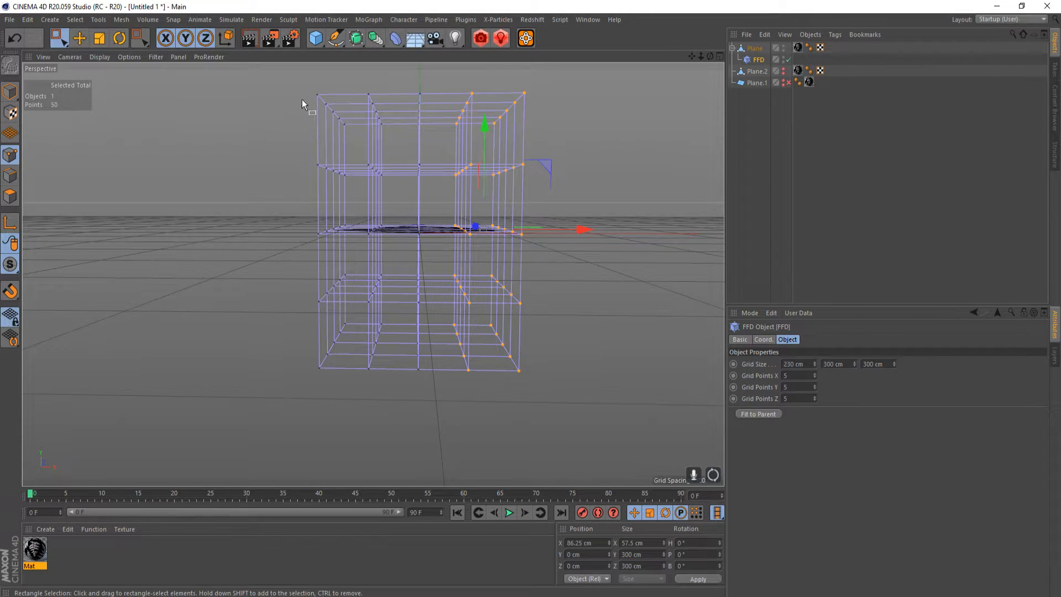
shift+drag(283, 69, 404, 417)
alt+drag(440, 275, 447, 287)
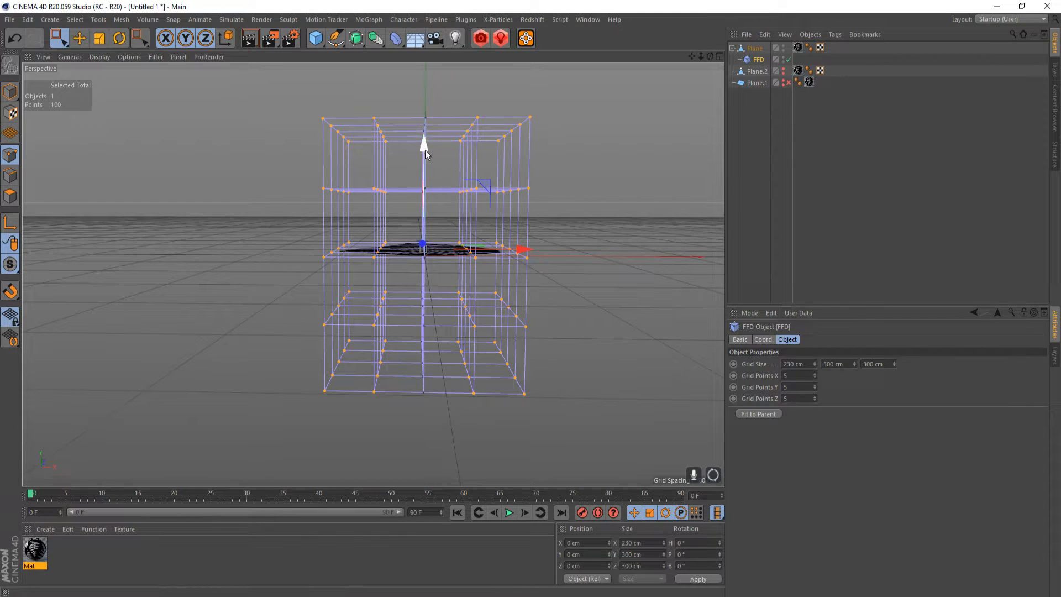
- Move the selected side points of the FFD cage down to about -51 cm in Y
drag(426, 149, 434, 180)
mouse_move(416, 313)
alt+mouse_down()
mouse_move(476, 293)
mouse_move(415, 317)
alt+mouse_up()
drag(423, 177, 423, 305)
- Select only the outermost FFD cage points on both sides and move them down to about -105.7 cm in Y
drag(354, 127, 487, 487)
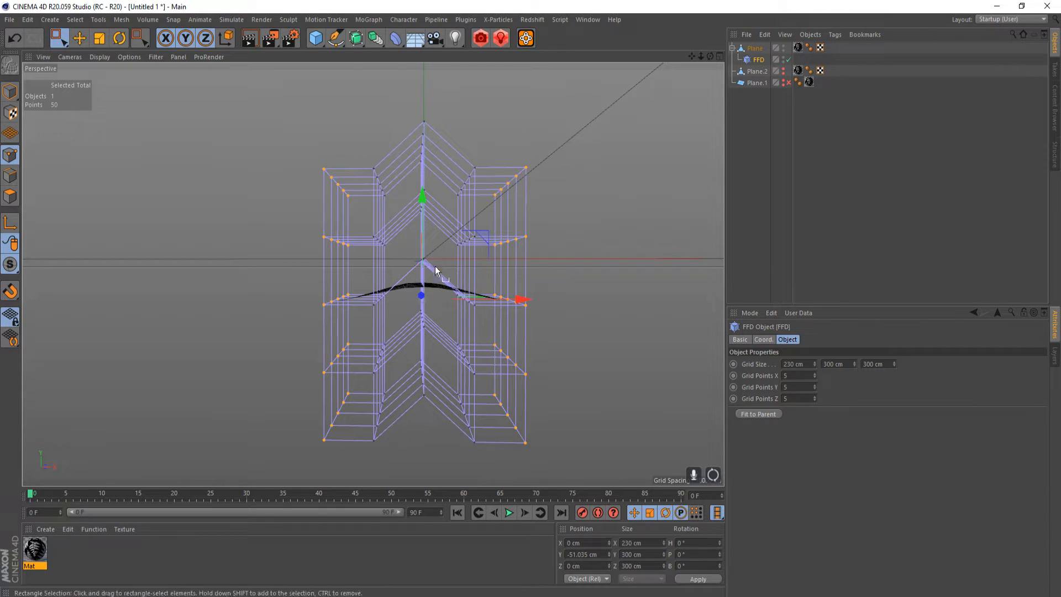
drag(423, 196, 429, 234)
alt+drag(418, 382, 496, 405)
- Hide the FFD cage to examine the leaf's bent shape from several angles, and show the cage again
click(788, 60)
click(788, 60)
alt+click(784, 58)
alt+drag(400, 272, 315, 219)
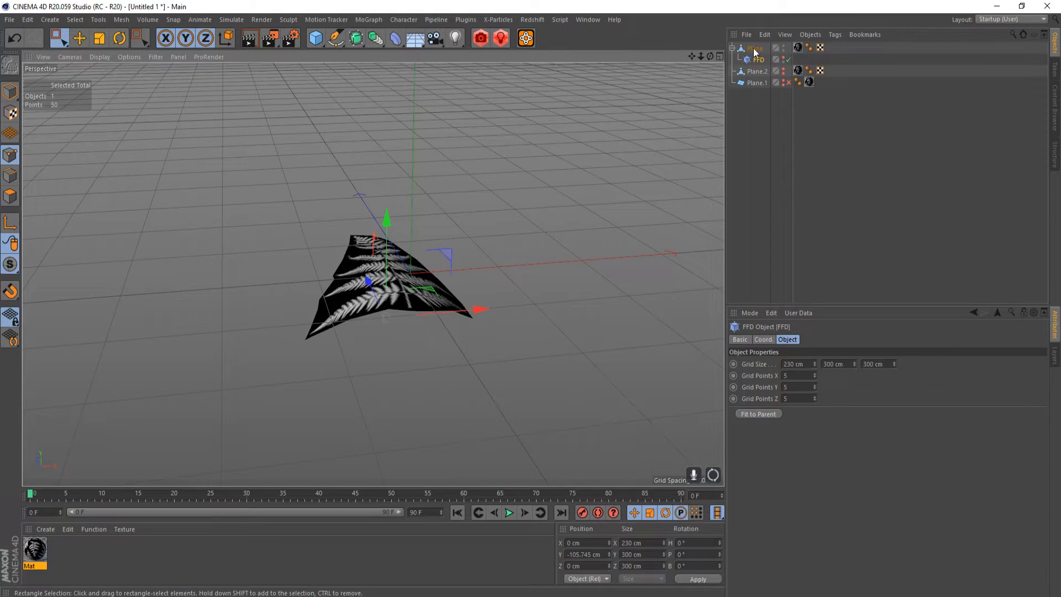
click(783, 58)
alt+drag(502, 242, 479, 196)
alt+drag(486, 205, 500, 251)
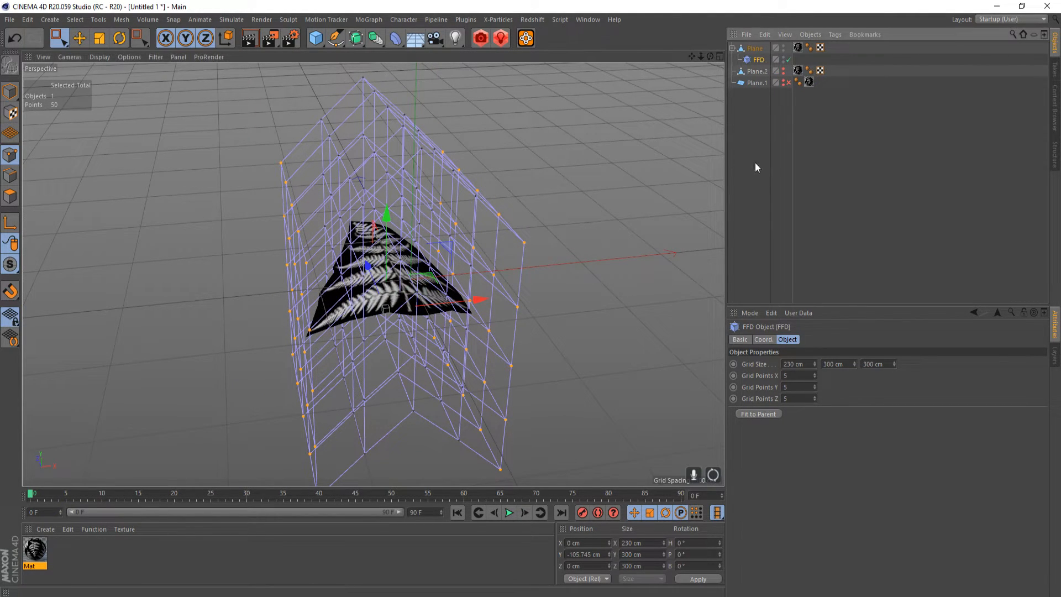
- Try Current State to Object on the FFD alone, and delete the null it generates
right_click(764, 65)
mouse_move(777, 192)
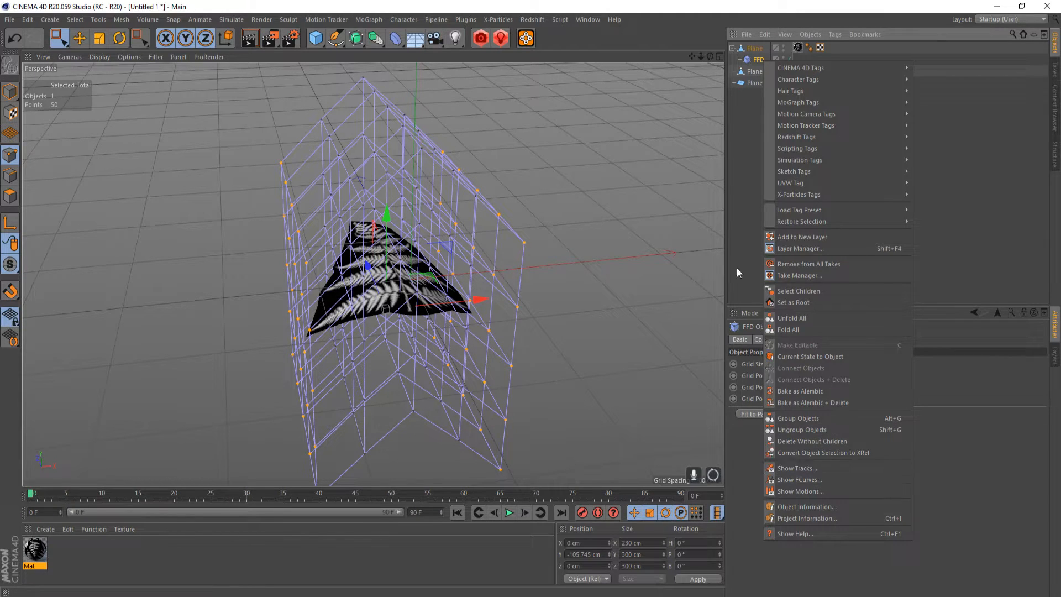
click(829, 360)
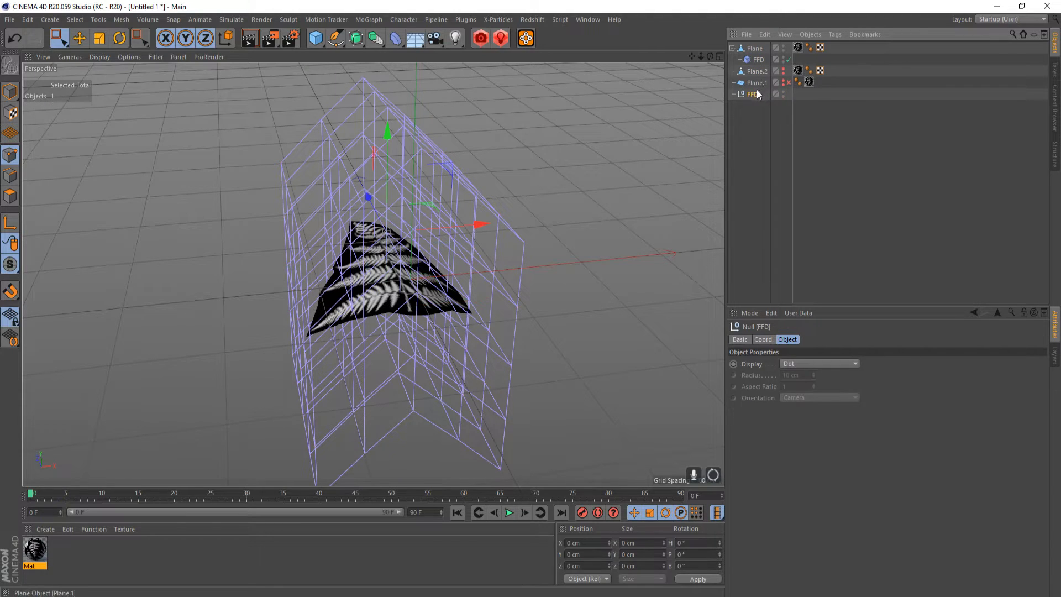
key(Delete)
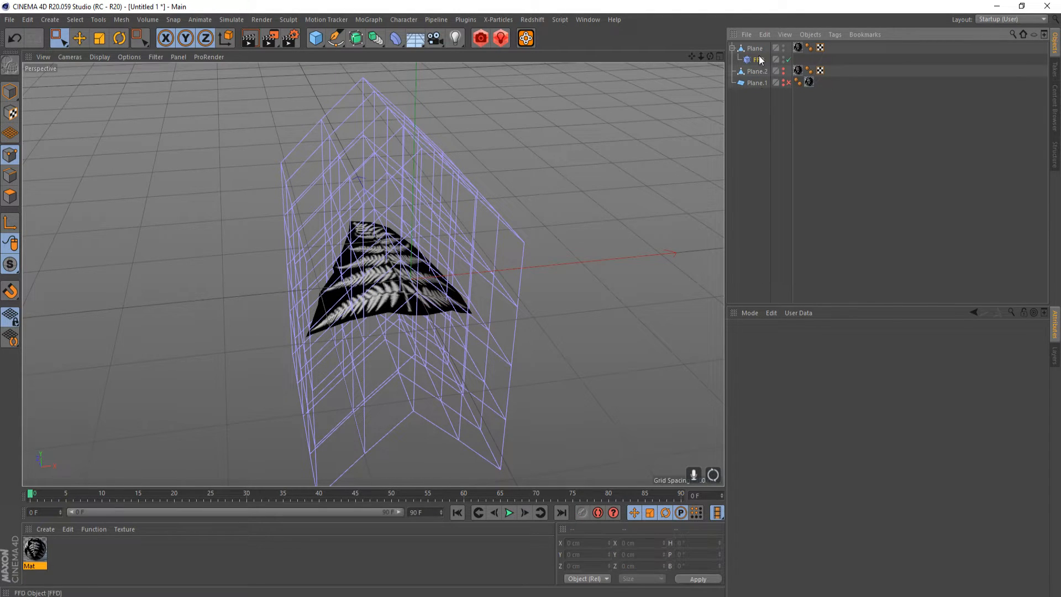
- Apply Current State to Object to the fern Plane together with its FFD deformer
click(758, 60)
ctrl+click(754, 48)
right_click(763, 64)
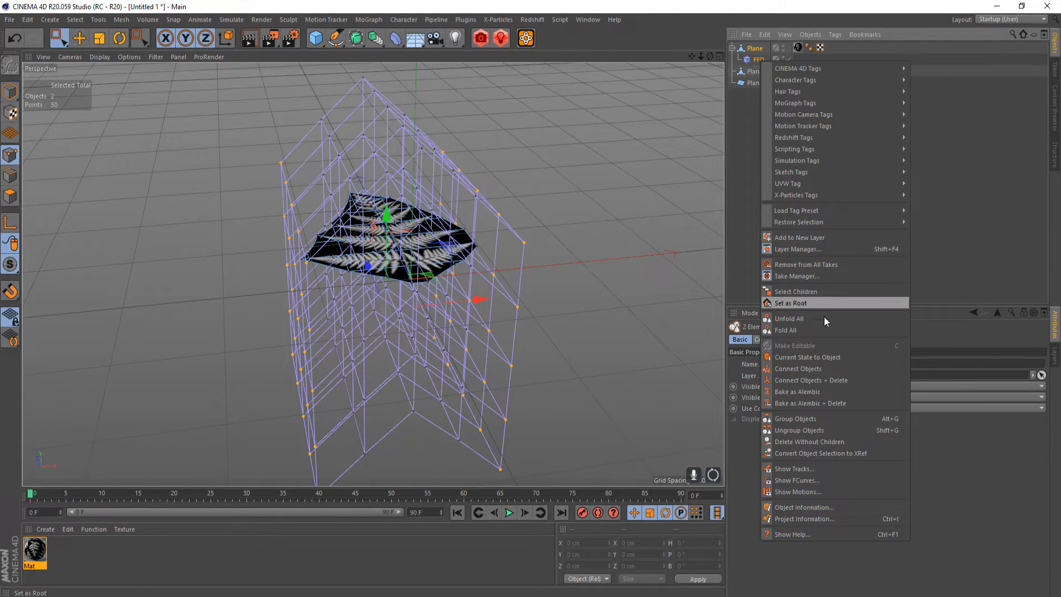
click(824, 355)
drag(765, 67, 747, 102)
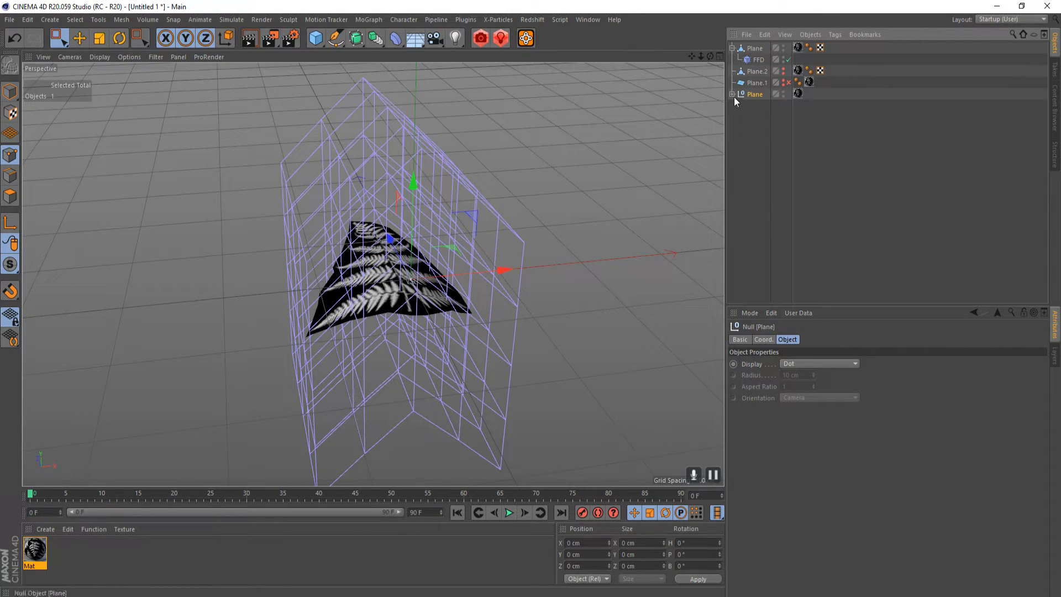
- Hide the original fern Plane and its FFD deformer
double_click(784, 47)
click(784, 59)
click(784, 59)
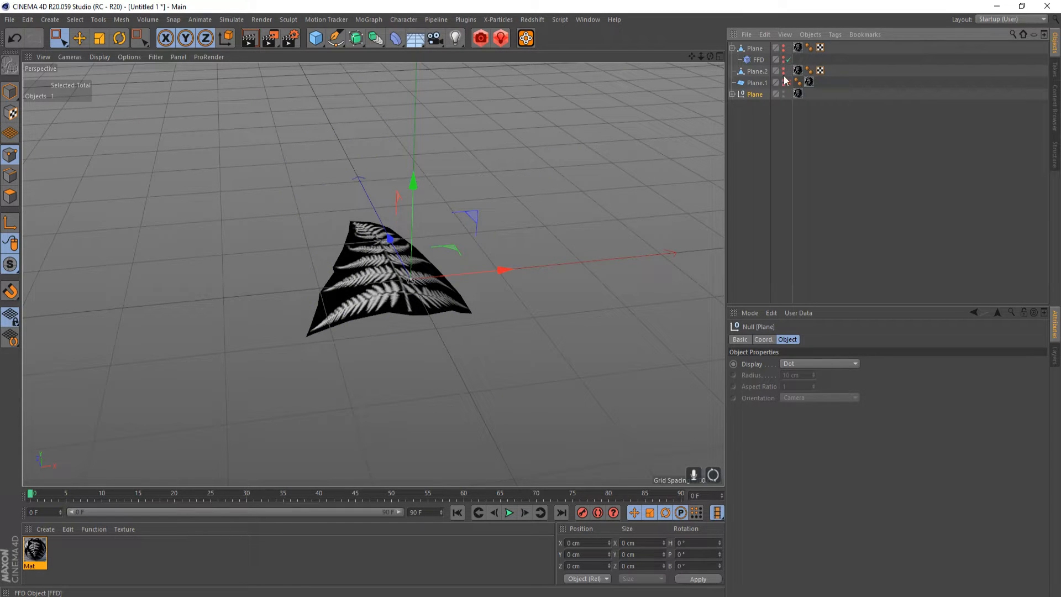
- Take the baked leaf polygon out of its null and delete the empty null
click(732, 94)
click(755, 105)
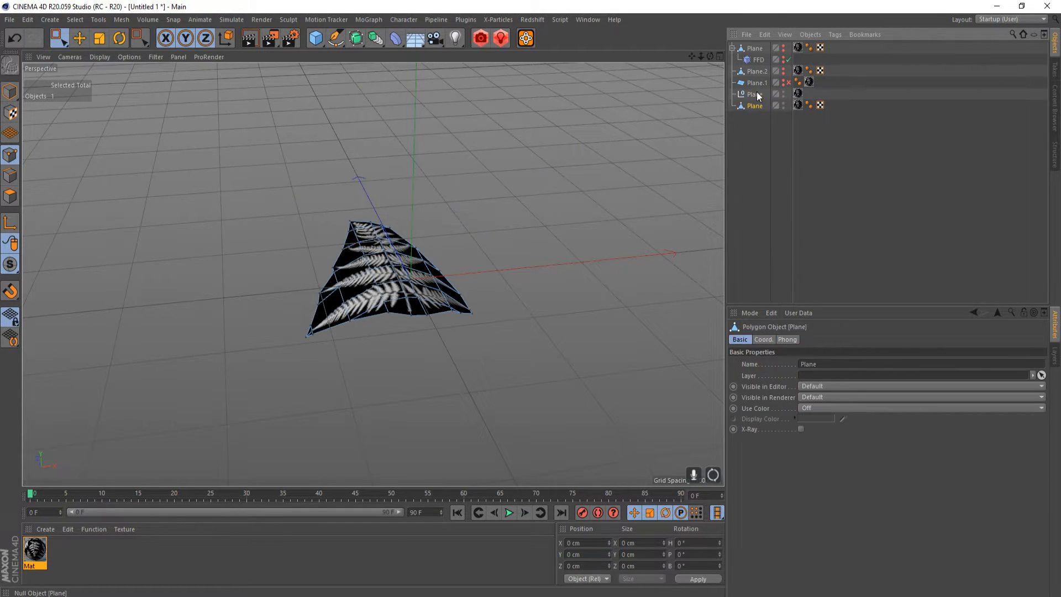
key(Delete)
click(756, 94)
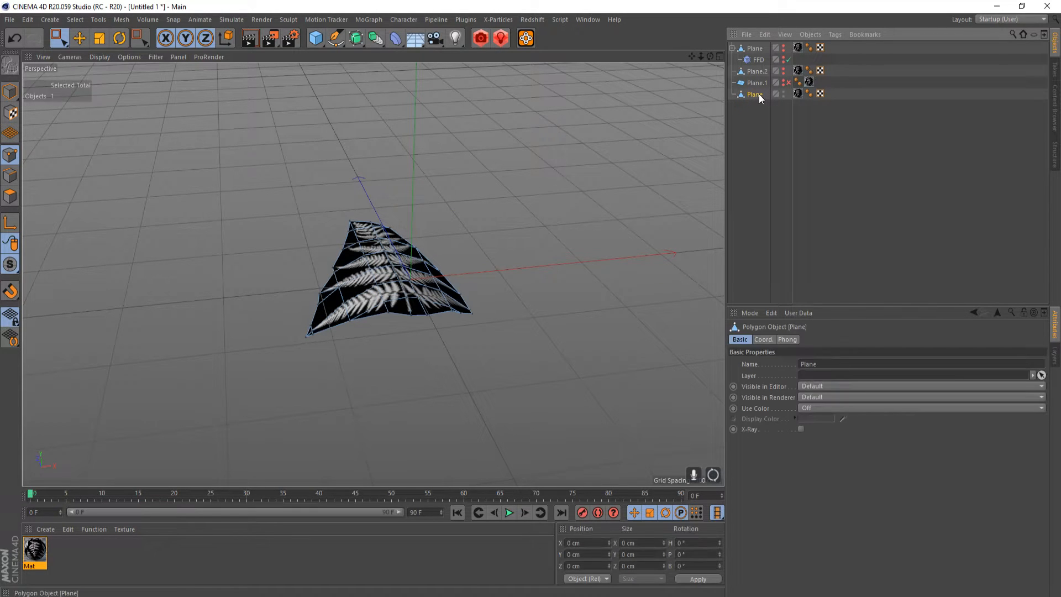
alt+drag(434, 362, 387, 365)
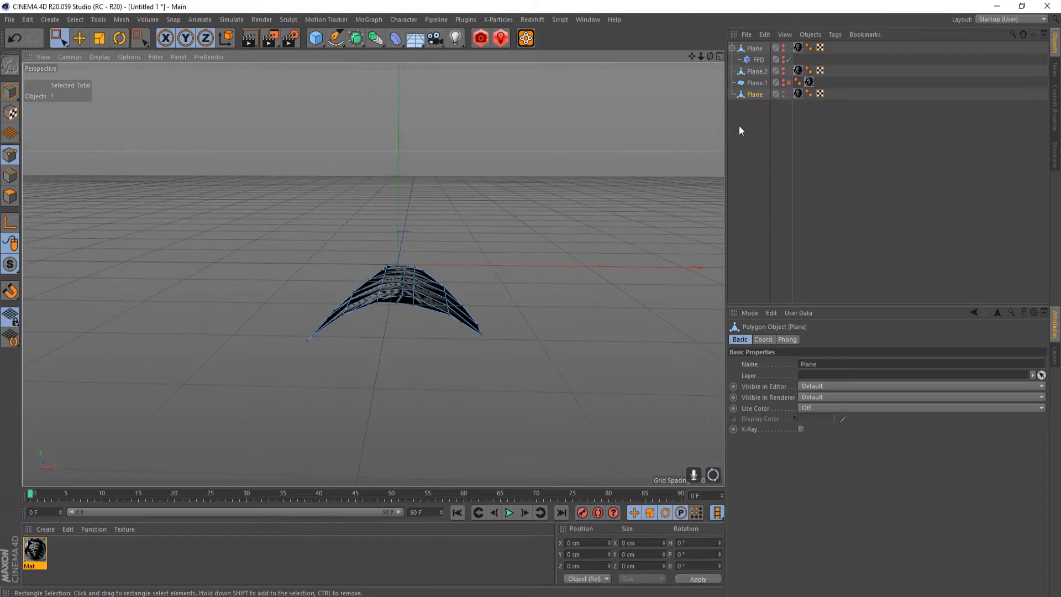
- Rename the baked bent leaf as Fern_1 and hide it
double_click(757, 94)
text(F)
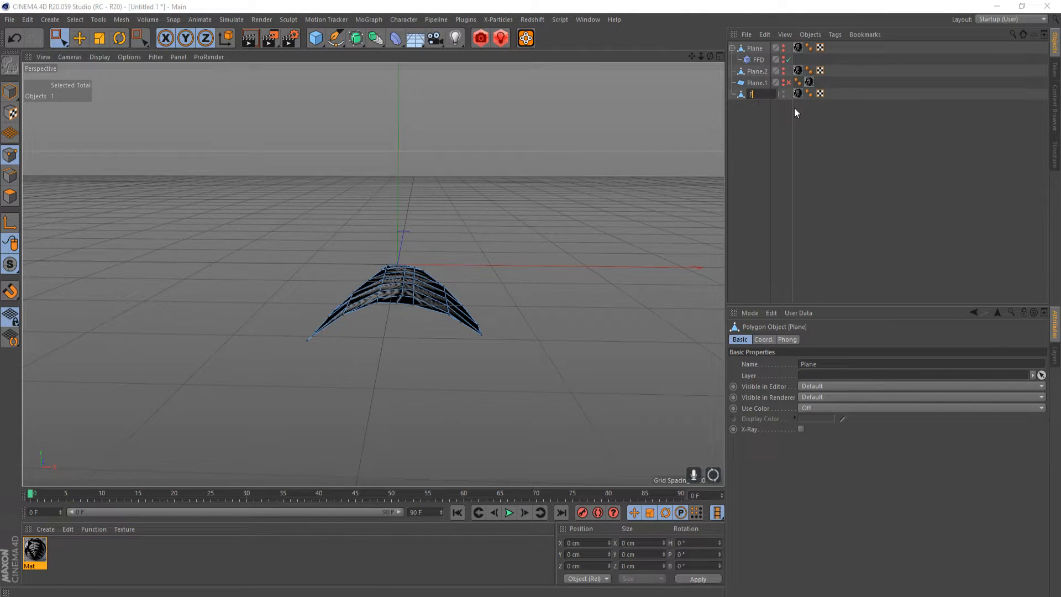
text(ern_1)
key(Return)
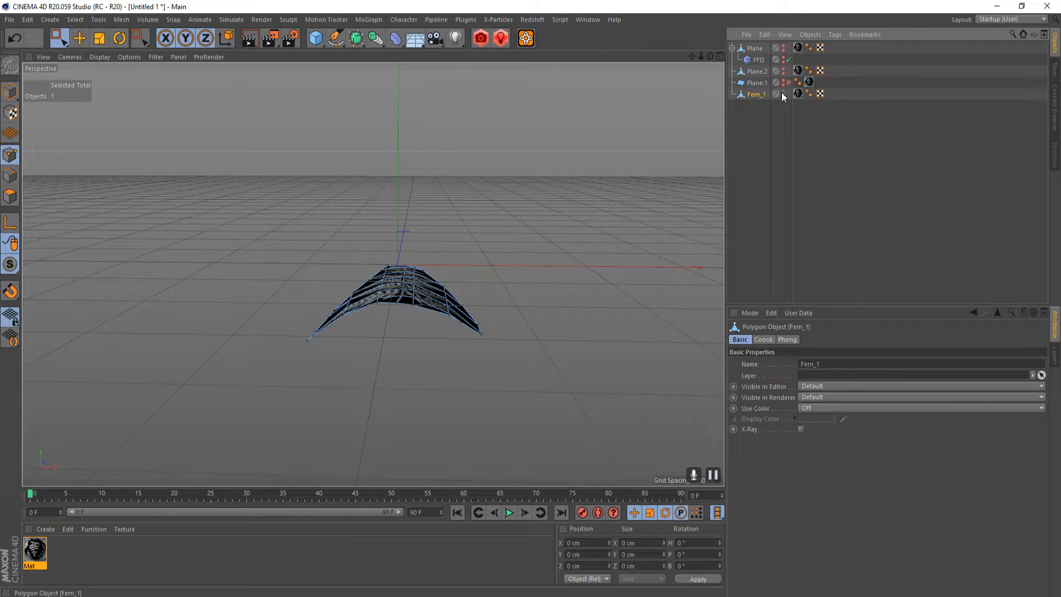
double_click(783, 93)
- Show Plane.2 to examine the second cut-out fern leaf
click(762, 85)
click(765, 73)
click(783, 74)
click(784, 69)
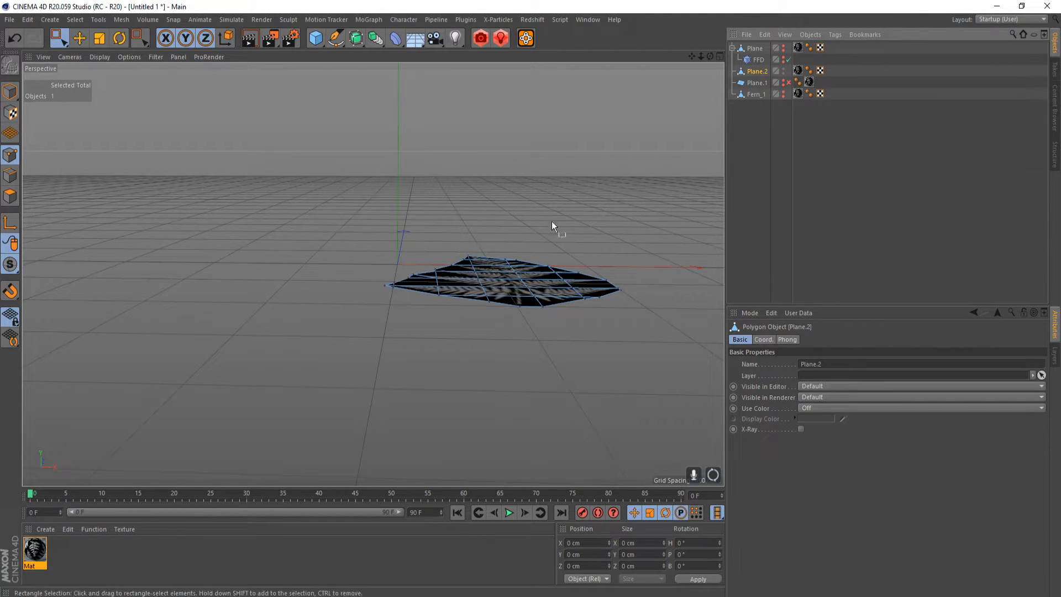
- Hide Plane.2 completely and show Plane.1, the full fern texture plane
click(784, 71)
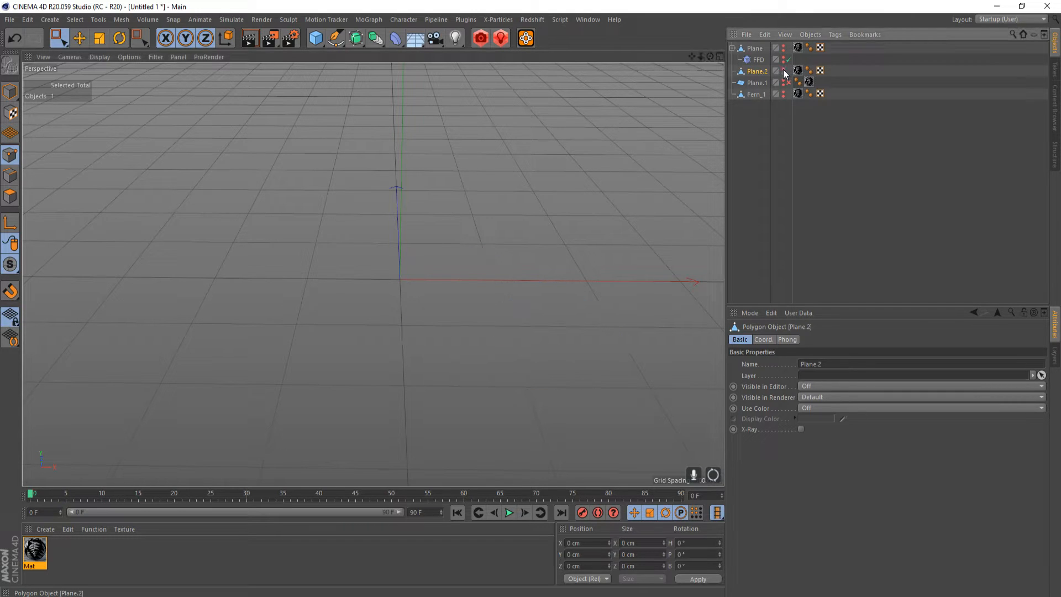
click(783, 75)
click(784, 81)
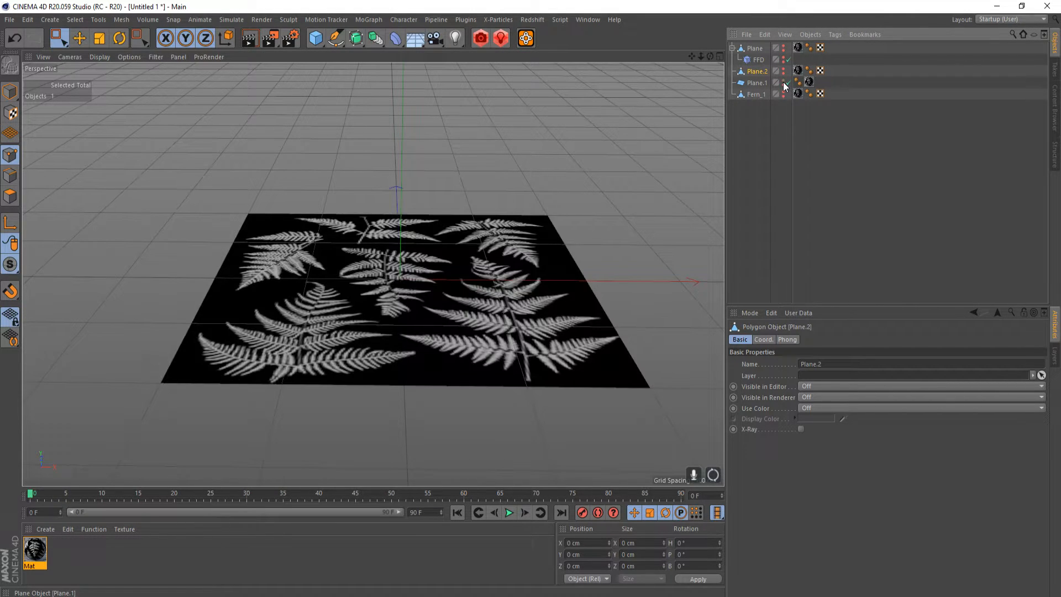
- Duplicate Plane.1, the full fern texture plane
ctrl+drag(758, 84, 755, 80)
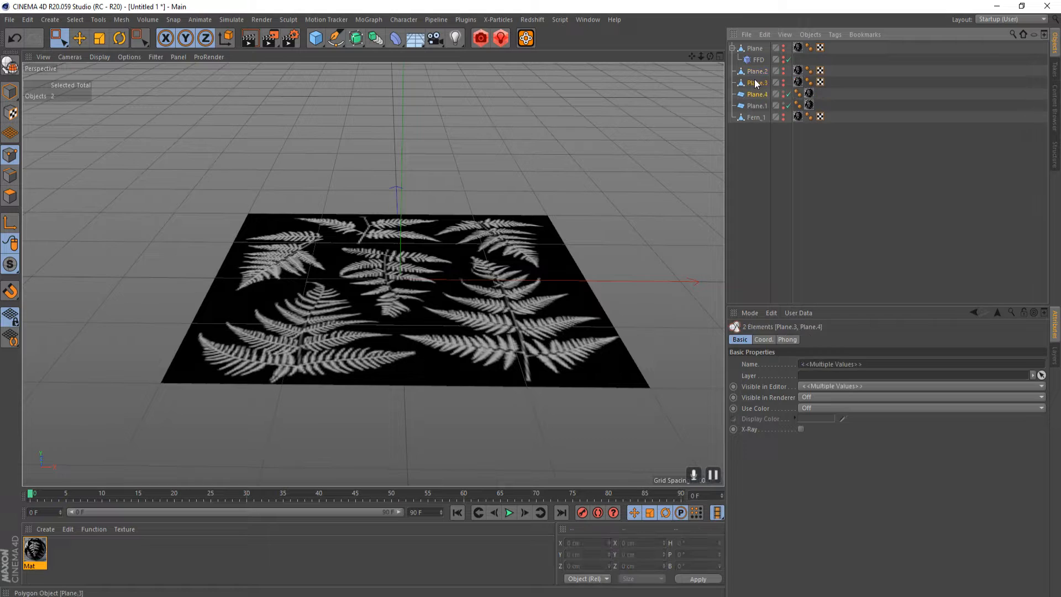
key(ctrl+z)
click(761, 84)
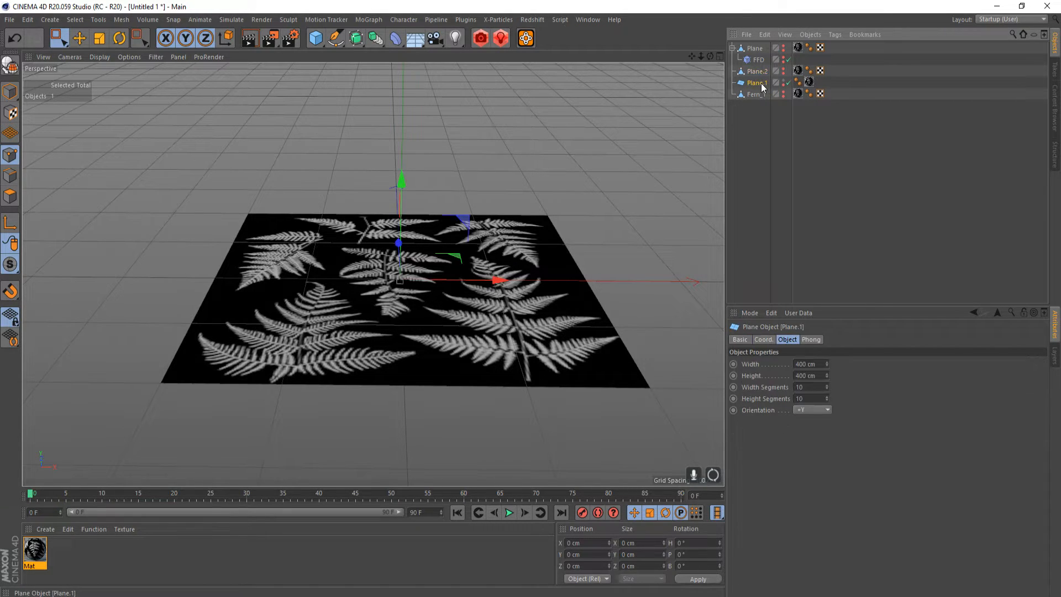
ctrl+drag(767, 85, 767, 87)
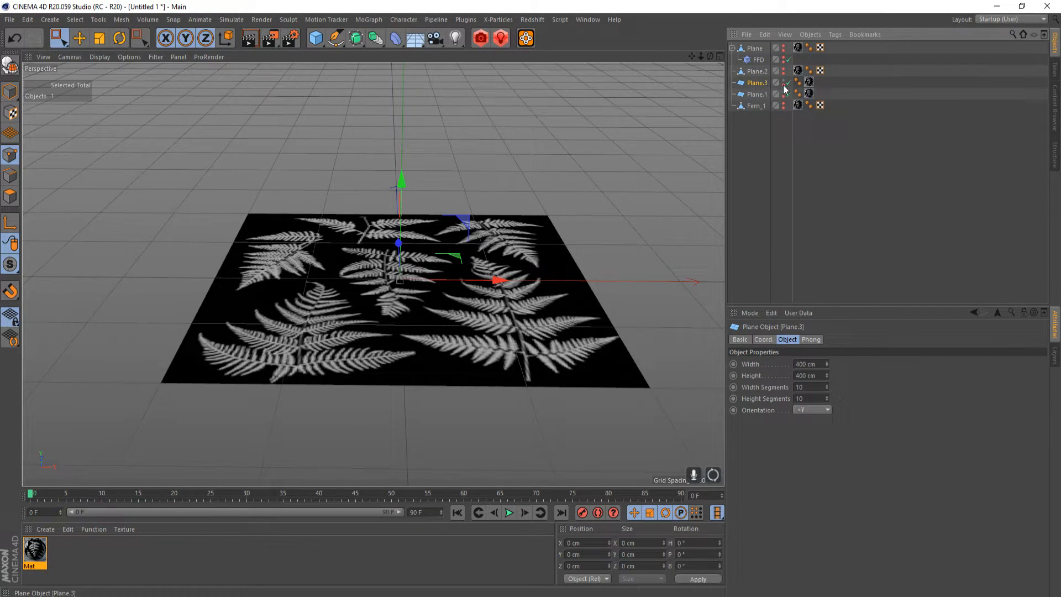
- Make the duplicated fern plane editable and activate Line Cut with its lower-left leaf framed in the Top view
scroll(344, 328, up, 10)
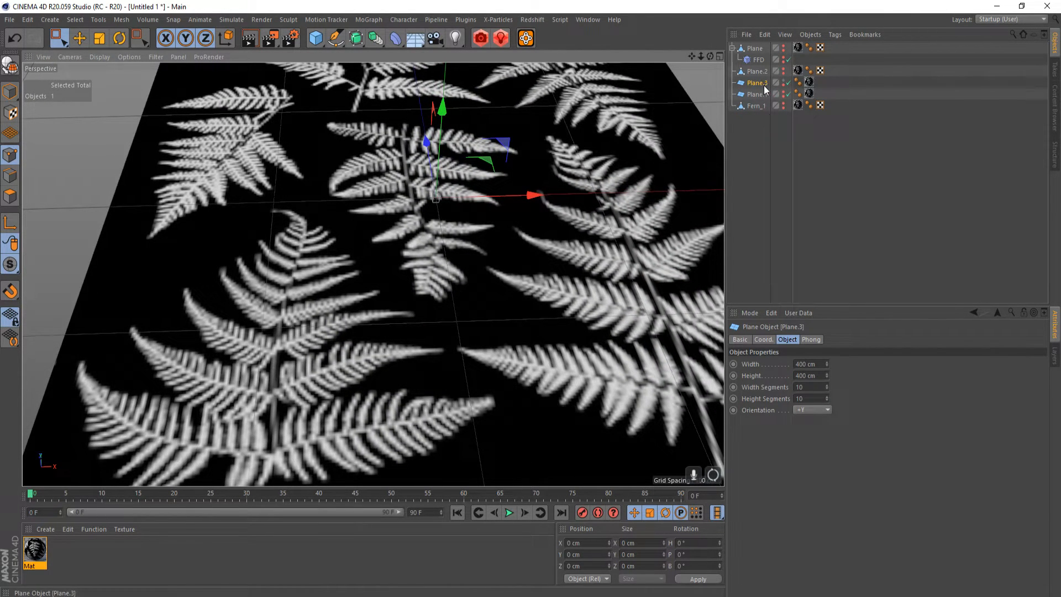
middle_click(107, 176)
middle_click(472, 265)
alt+middle_drag(276, 296, 342, 245)
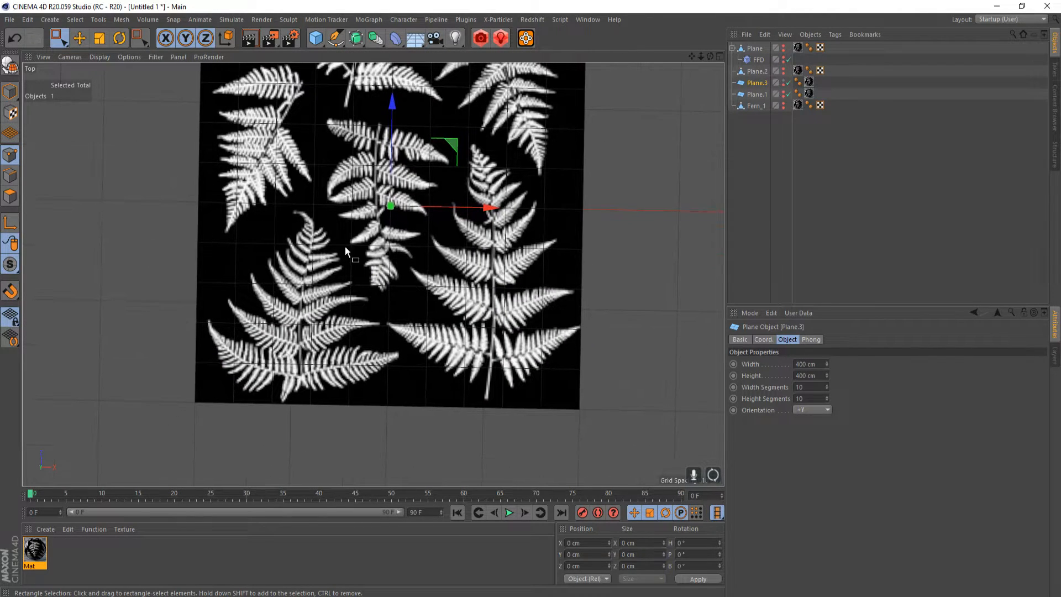
alt+middle_drag(356, 314, 376, 310)
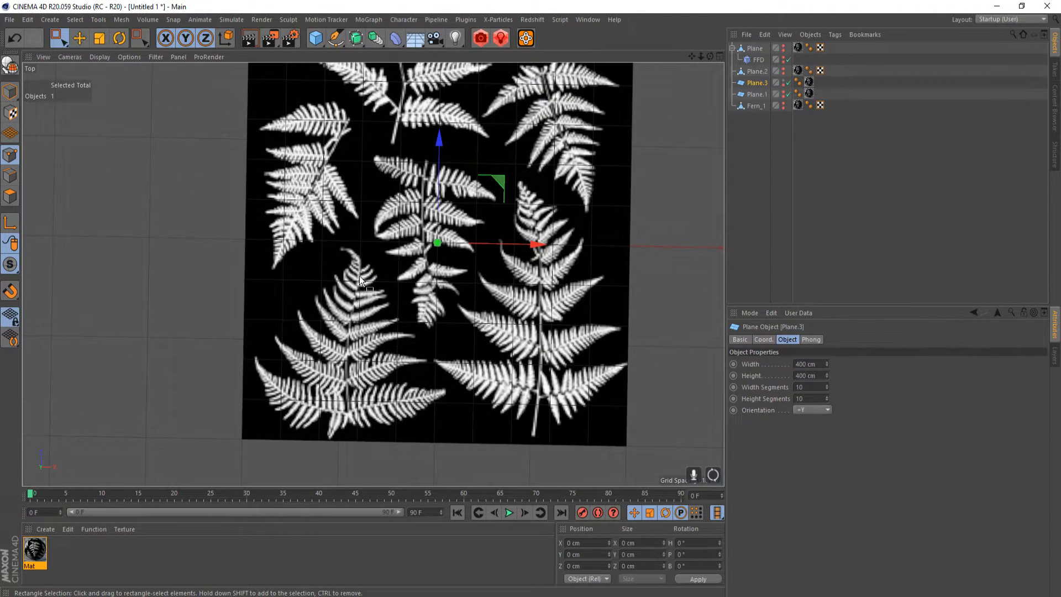
alt+middle_drag(359, 403, 380, 326)
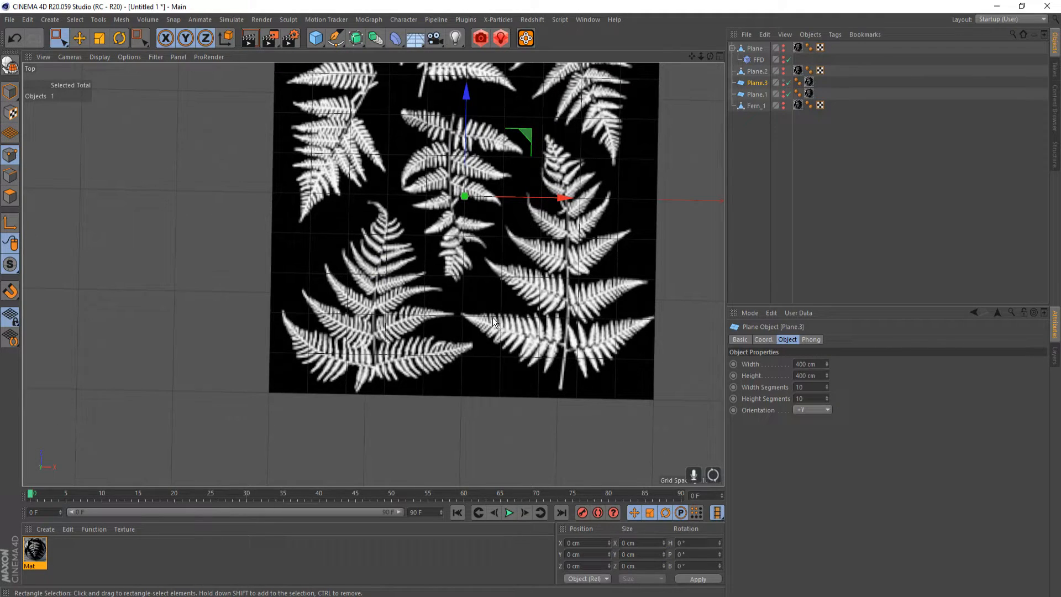
alt+middle_drag(469, 252, 472, 333)
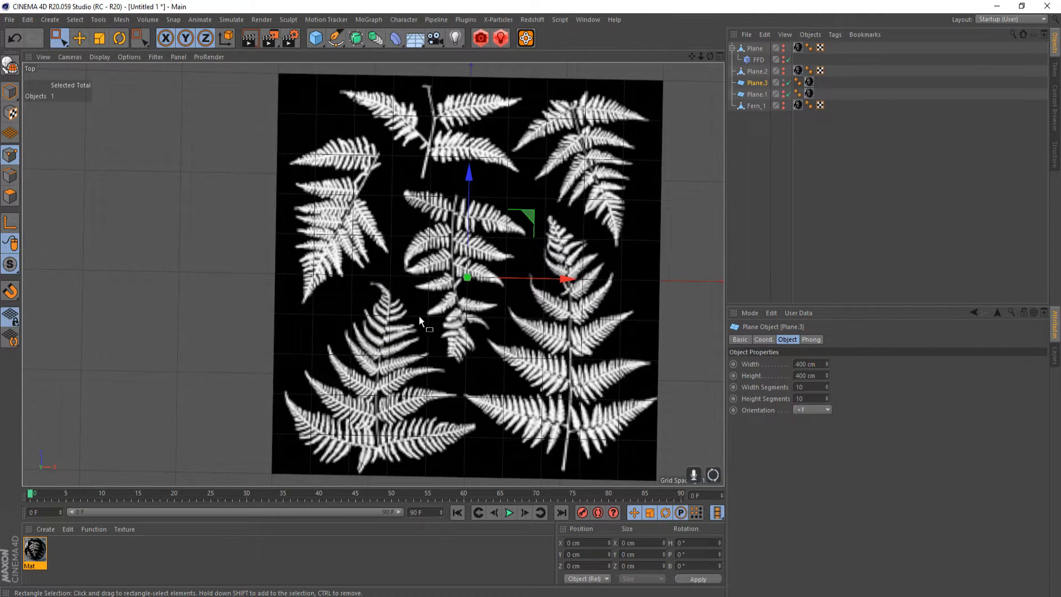
scroll(418, 370, up, 3)
alt+middle_drag(443, 272, 444, 238)
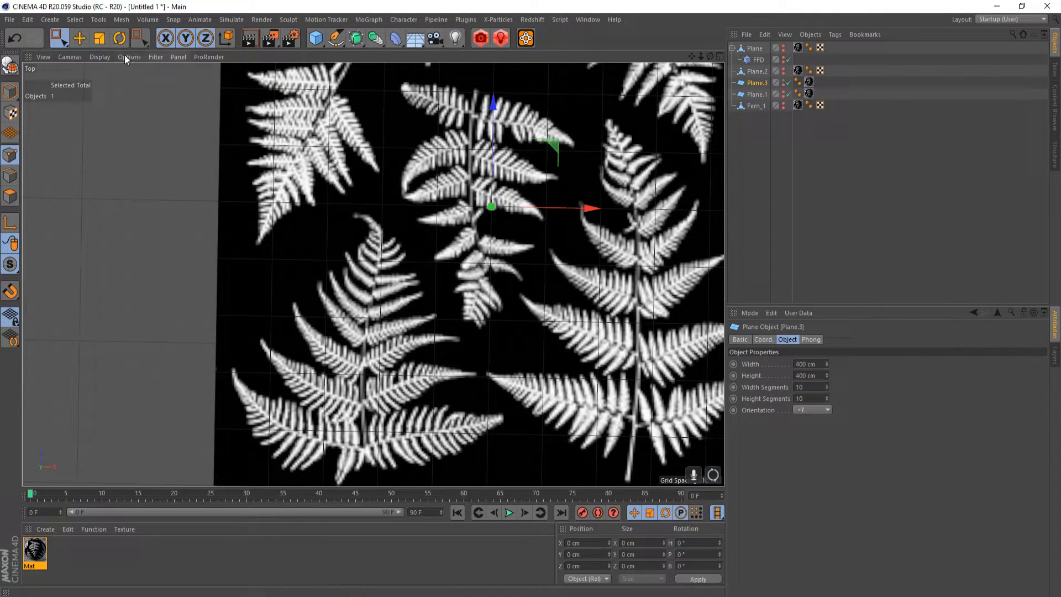
mouse_move(335, 265)
alt+mouse_down()
mouse_move(347, 257)
mouse_move(336, 254)
alt+mouse_up()
alt+middle_drag(420, 337, 450, 241)
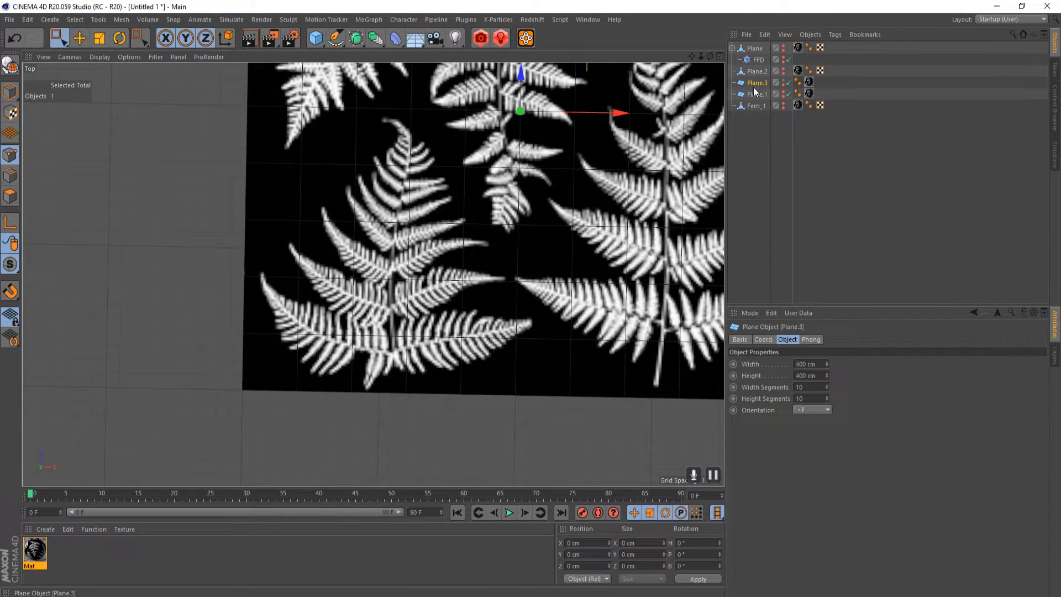
key(c)
drag(141, 40, 184, 96)
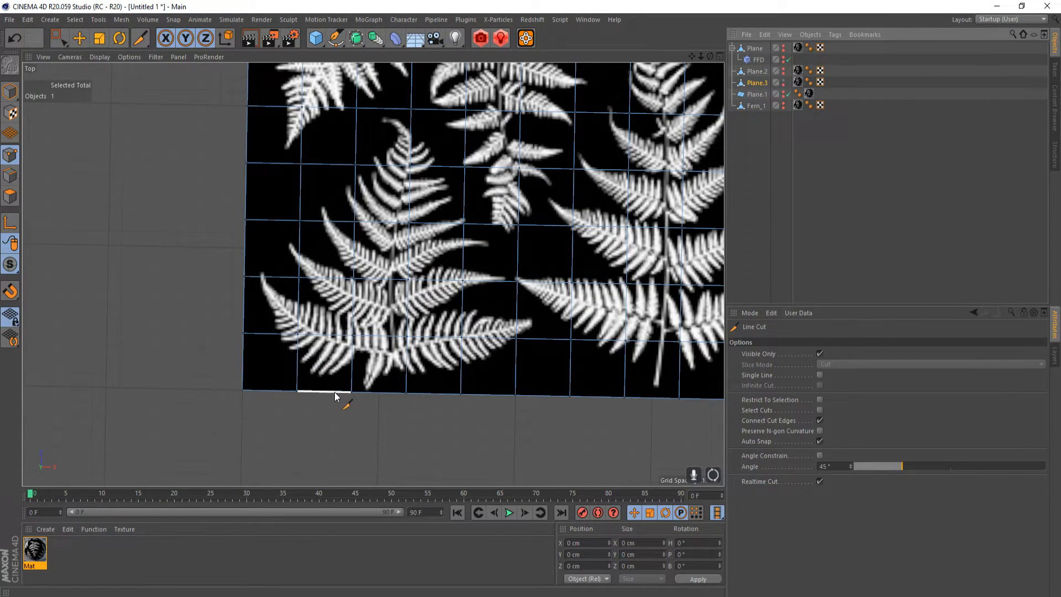
click(335, 394)
click(298, 378)
click(260, 334)
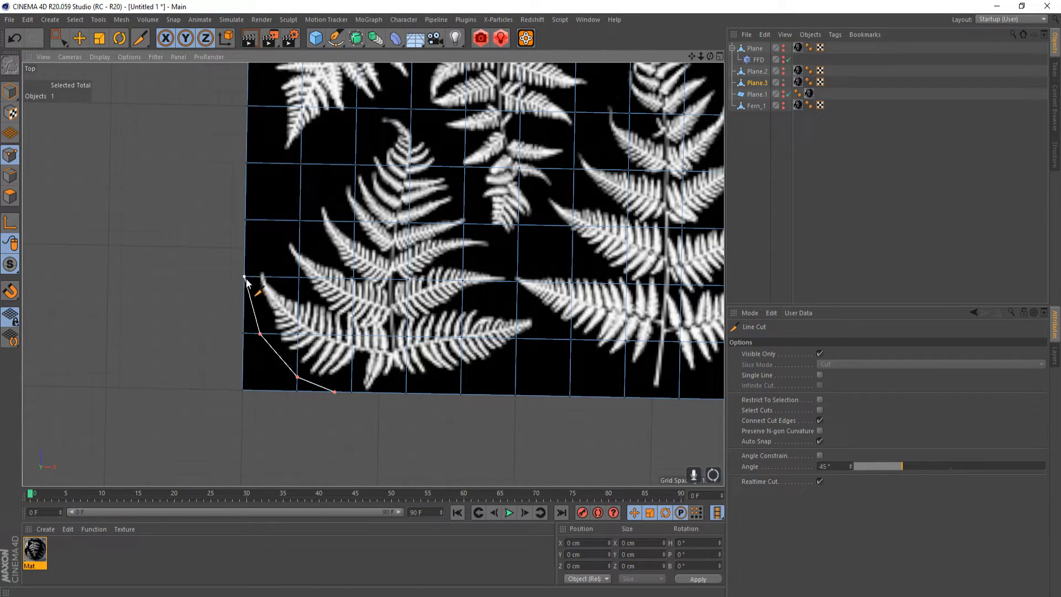
click(245, 277)
click(283, 221)
click(300, 198)
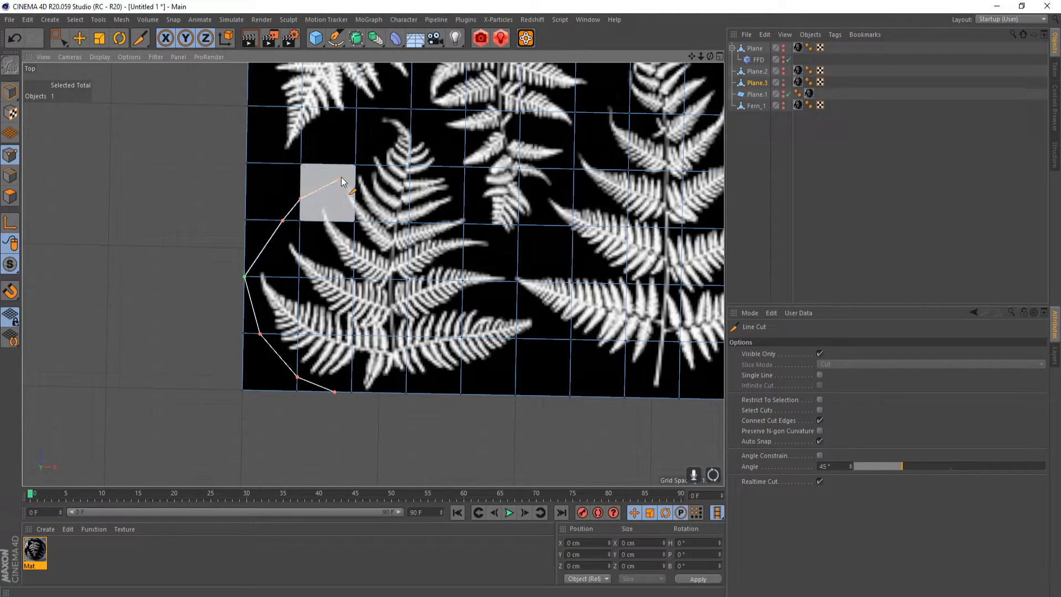
click(356, 165)
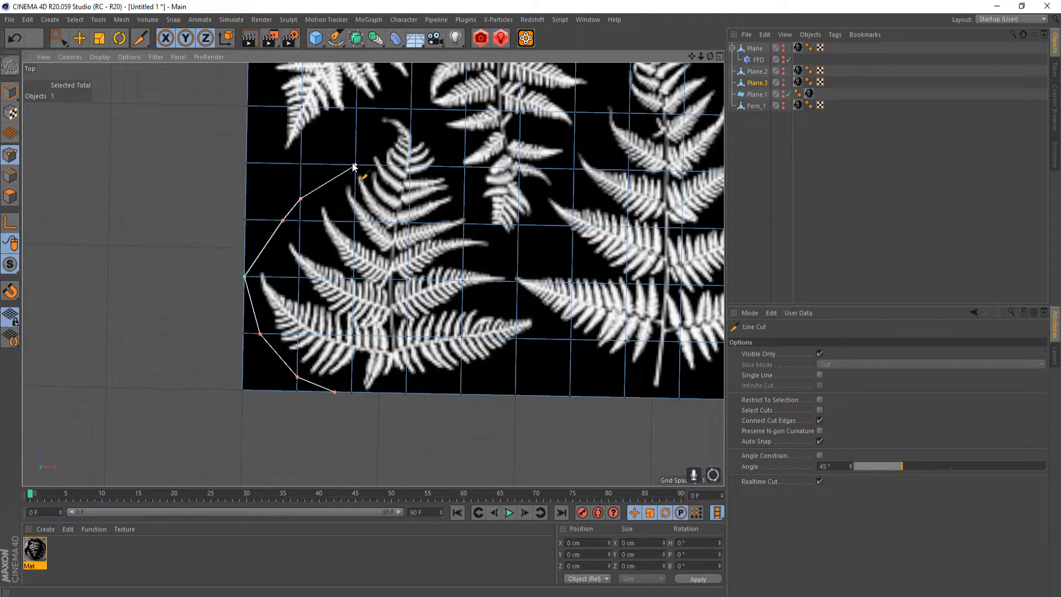
click(377, 110)
click(411, 118)
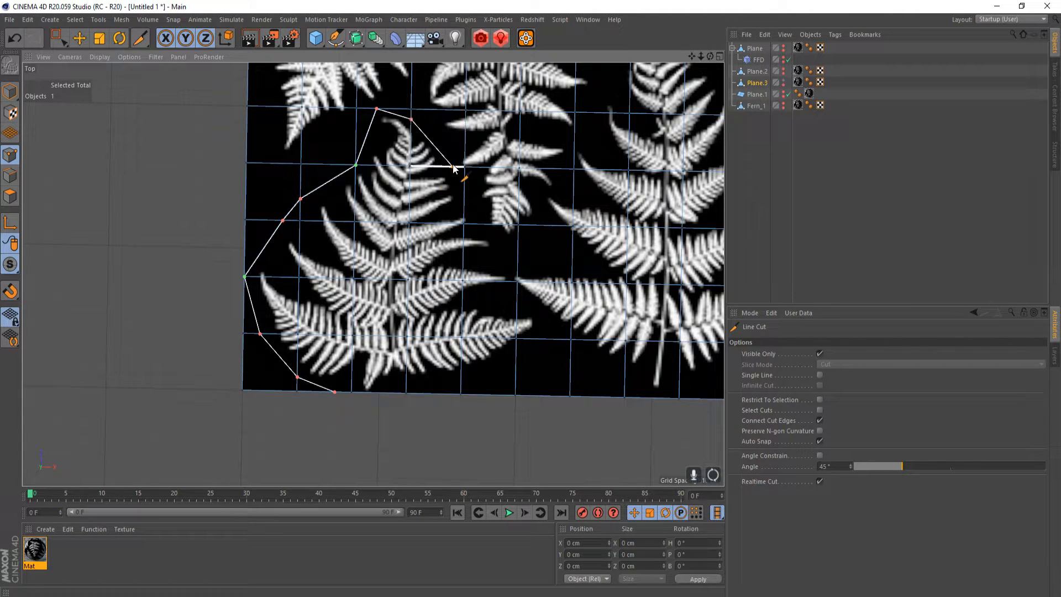
click(453, 167)
click(464, 200)
click(481, 225)
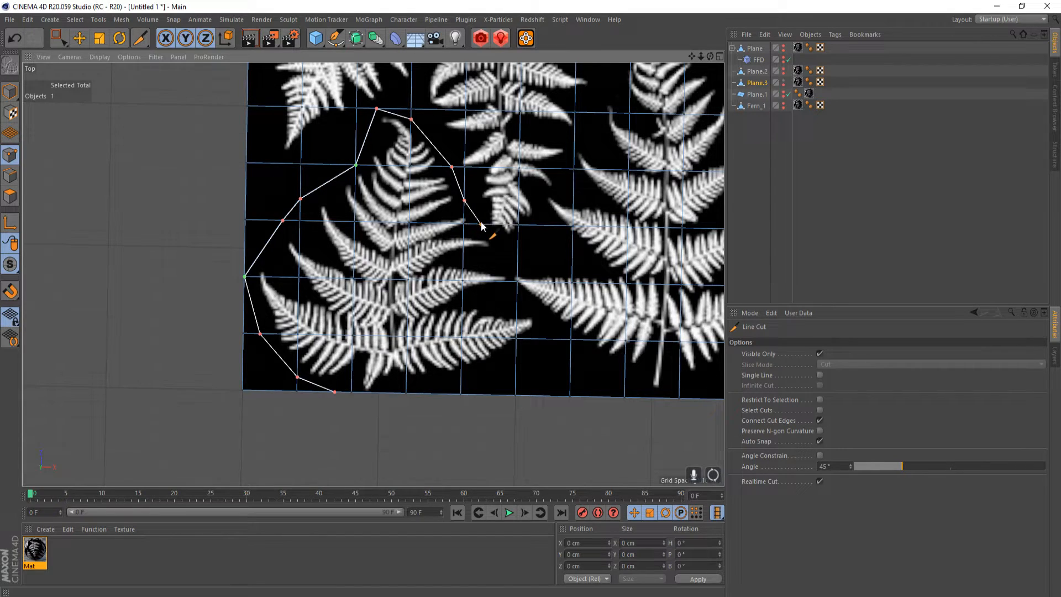
click(517, 282)
key(Escape)
key(ctrl+z)
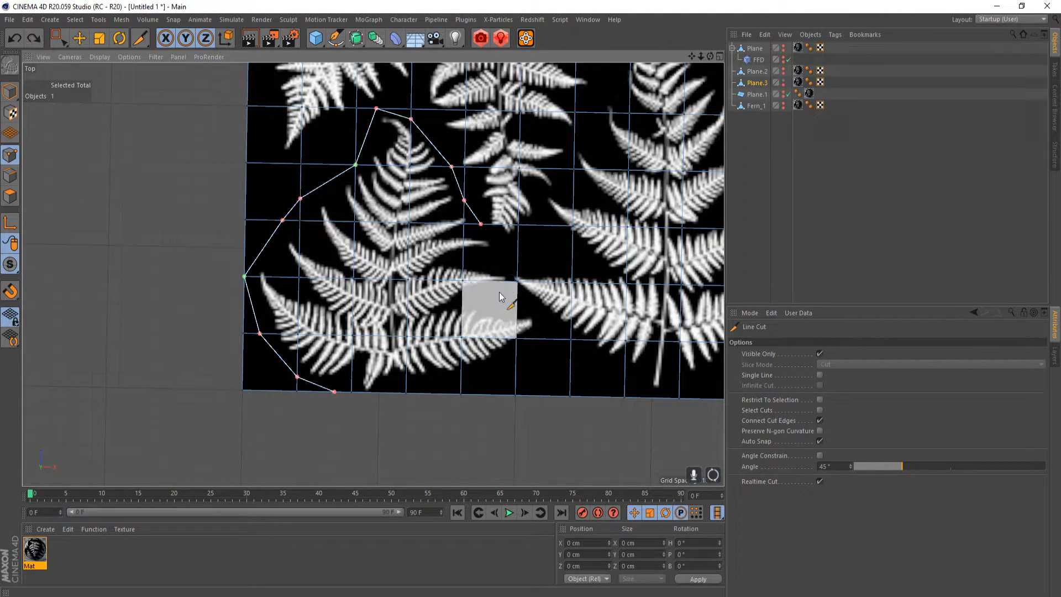
click(481, 225)
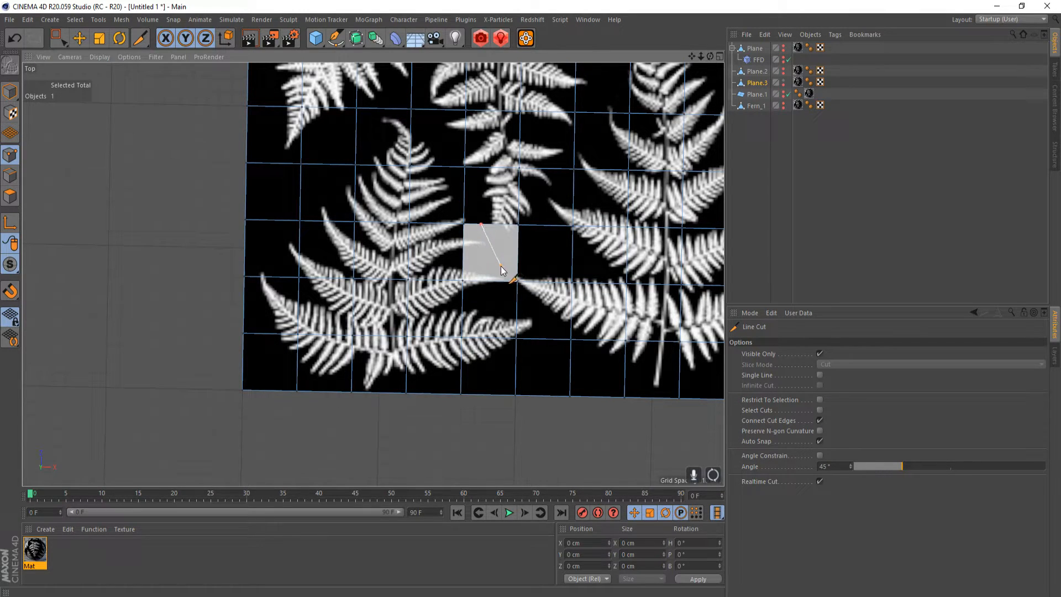
key(ctrl+z)
- Cut an outline around the lower-left fern leaf with Line Cut, starting and ending on the plane's bottom edge without touching neighbouring leaves
click(322, 392)
click(297, 377)
click(266, 334)
click(245, 275)
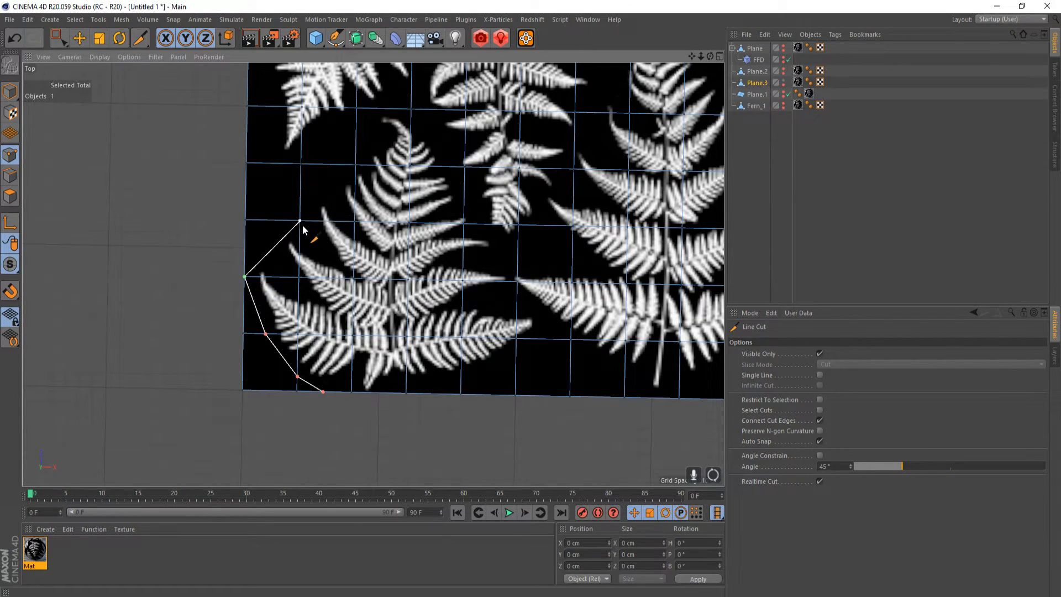
click(300, 220)
click(356, 165)
click(379, 110)
click(410, 120)
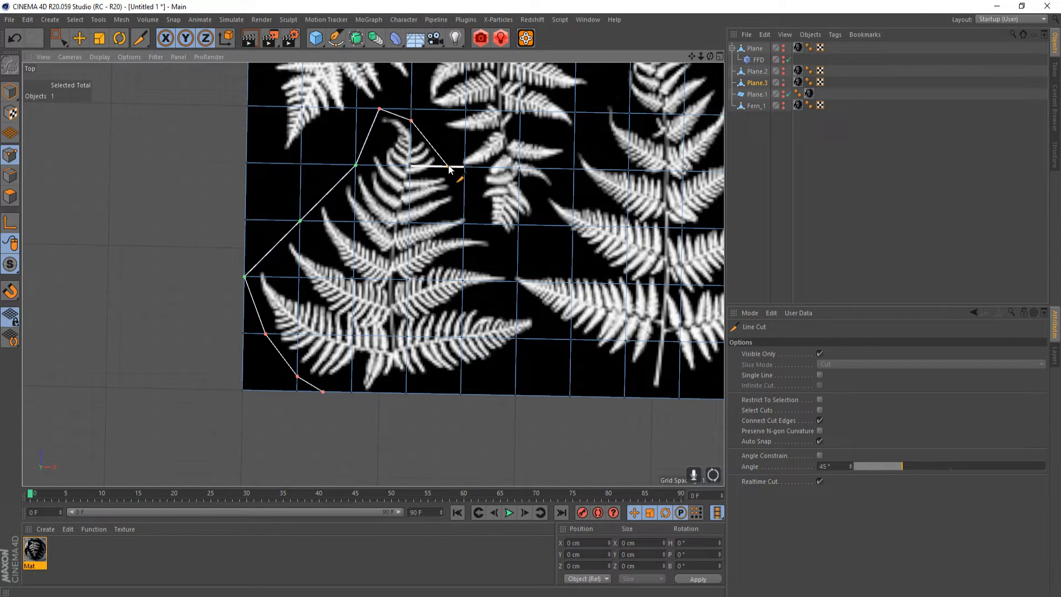
click(464, 210)
click(484, 225)
scroll(510, 282, up, 5)
click(510, 282)
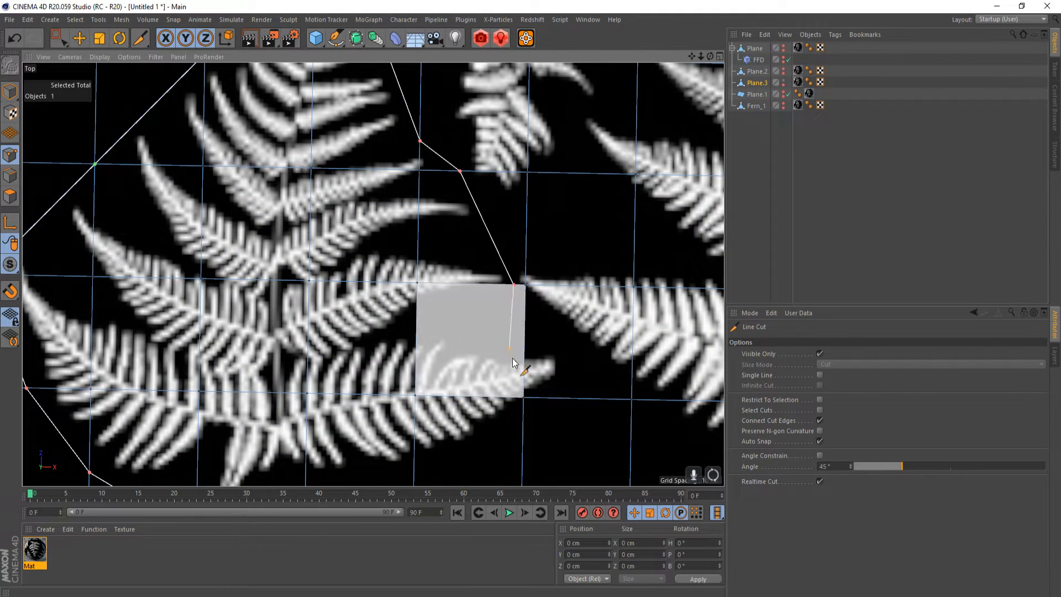
click(525, 318)
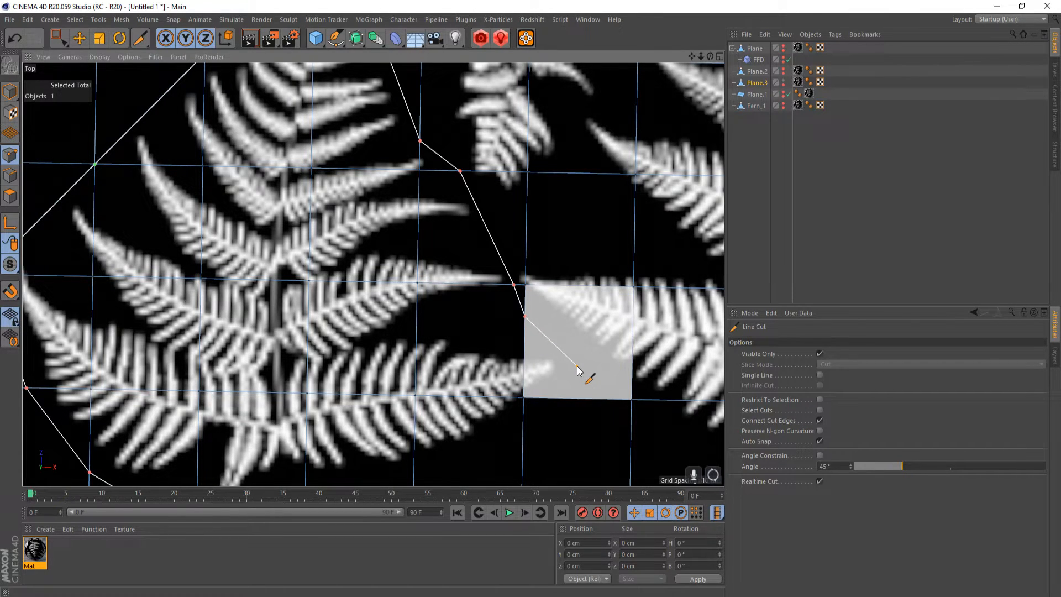
click(571, 350)
click(568, 399)
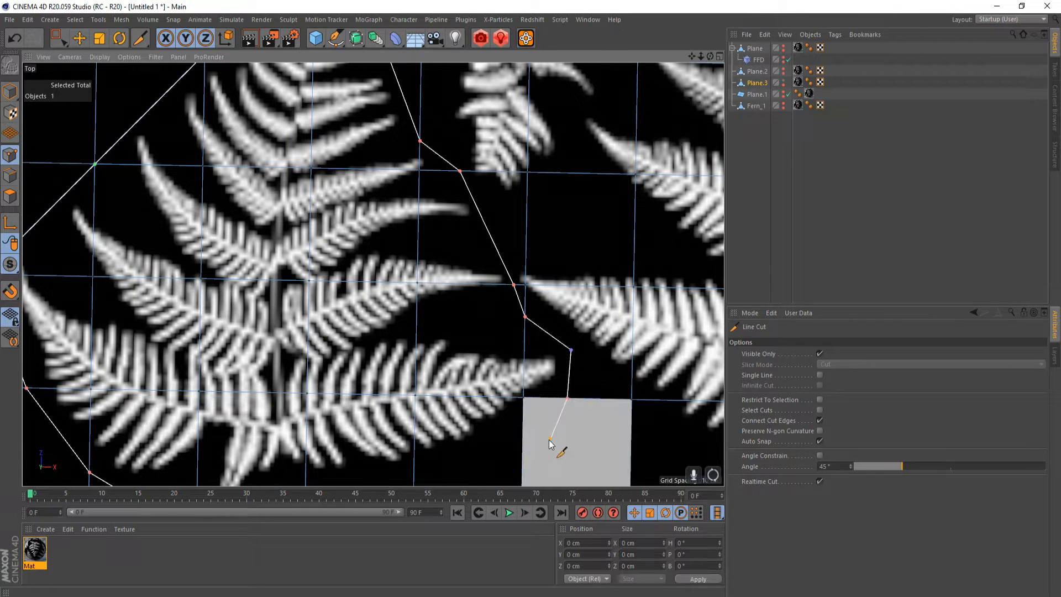
alt+middle_drag(551, 442, 552, 362)
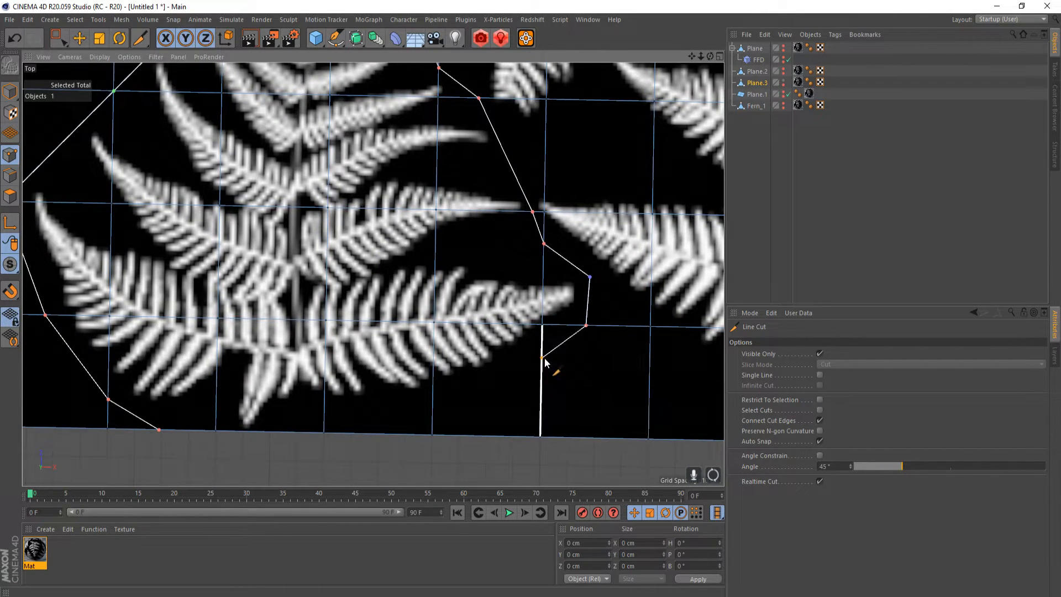
click(542, 354)
click(433, 407)
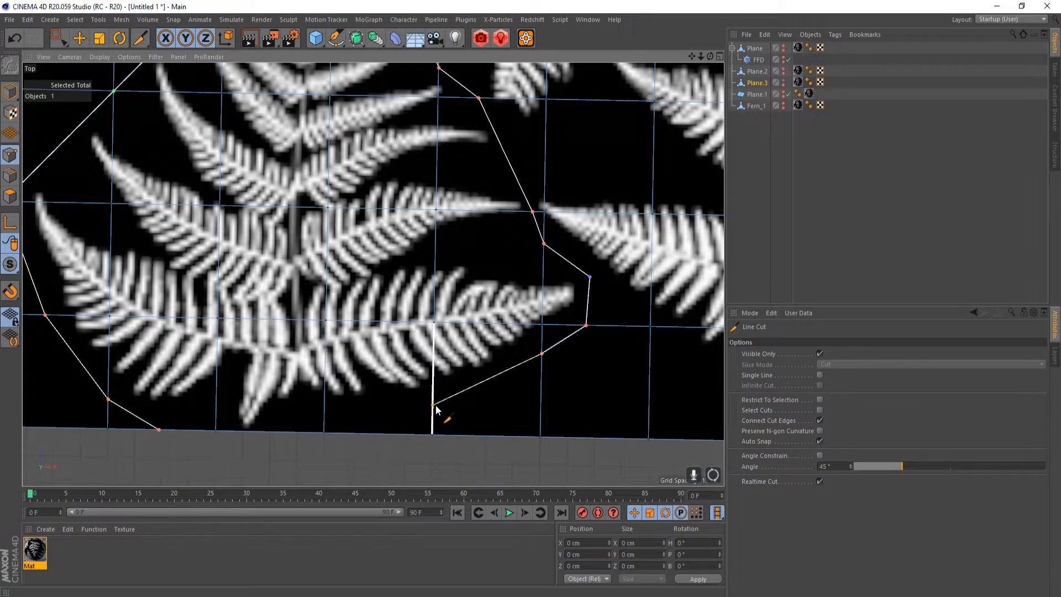
click(325, 432)
key(Escape)
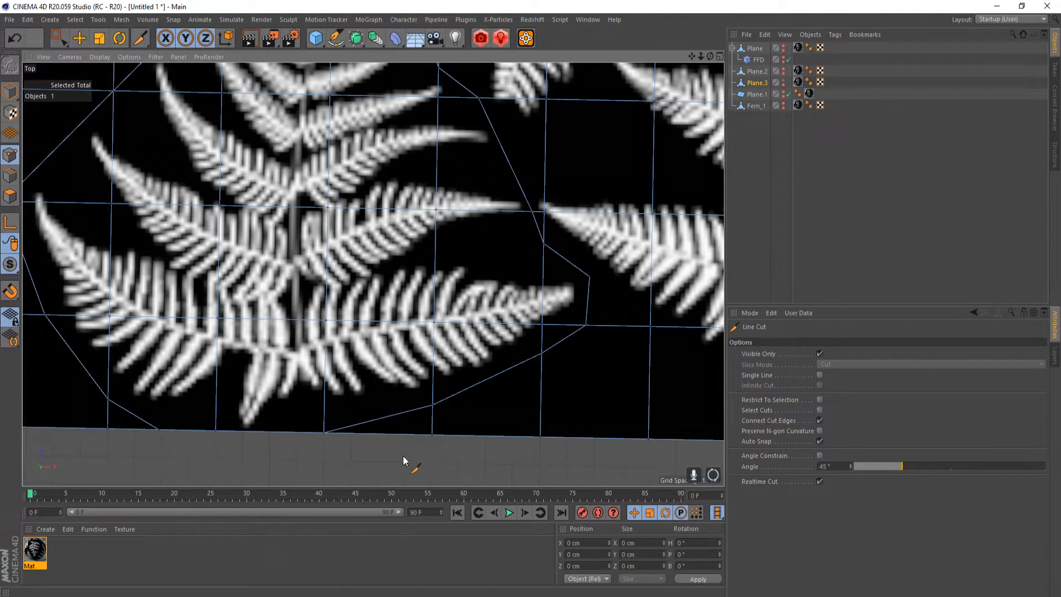
- Select all polygons inside the cut outline of the lower-left fern leaf with Live Selection in polygon mode
scroll(415, 351, down, 5)
alt+middle_drag(434, 330, 439, 327)
click(11, 197)
click(60, 39)
click(116, 62)
click(423, 344)
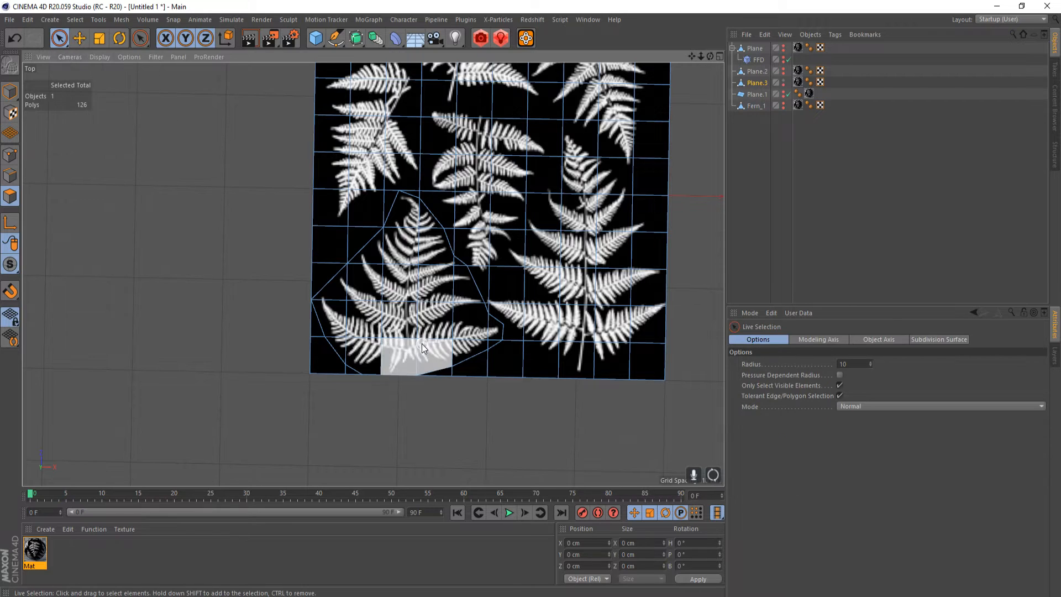
mouse_move(394, 368)
mouse_down()
mouse_move(337, 309)
mouse_move(392, 237)
mouse_move(426, 221)
mouse_move(487, 332)
mouse_move(437, 359)
mouse_move(441, 330)
mouse_move(487, 338)
mouse_move(343, 354)
mouse_up()
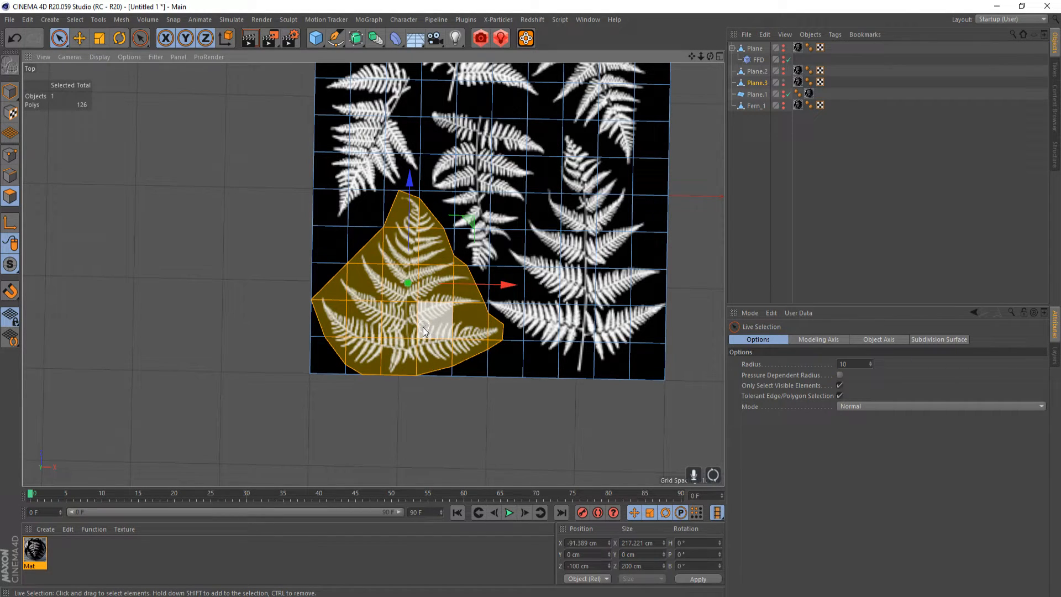
- Split the selected leaf polygons into a separate object
mouse_move(422, 388)
alt+mouse_down()
mouse_move(463, 394)
mouse_move(440, 391)
alt+mouse_up()
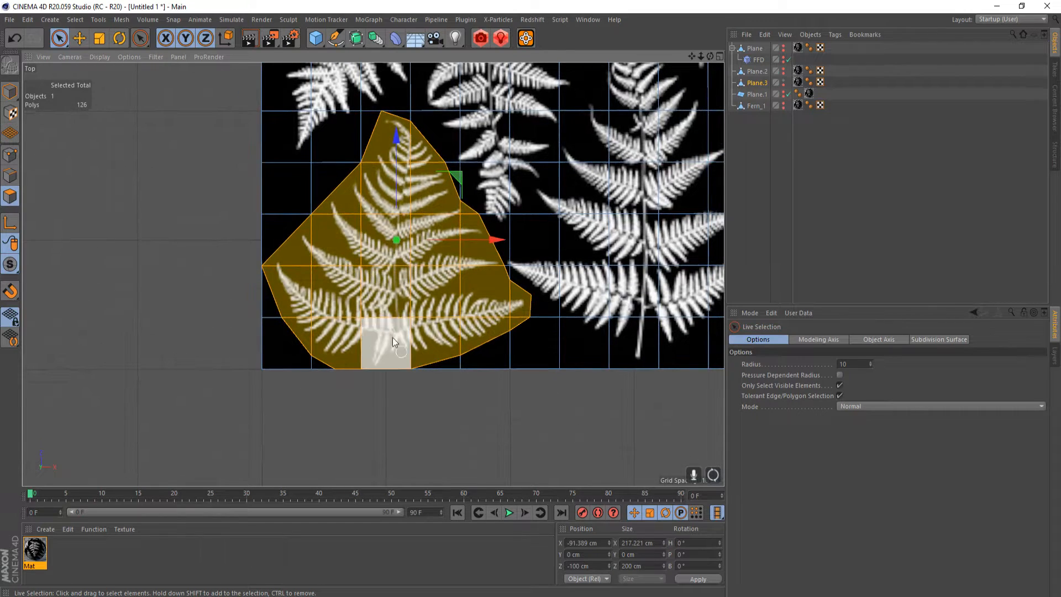
click(76, 20)
mouse_move(136, 50)
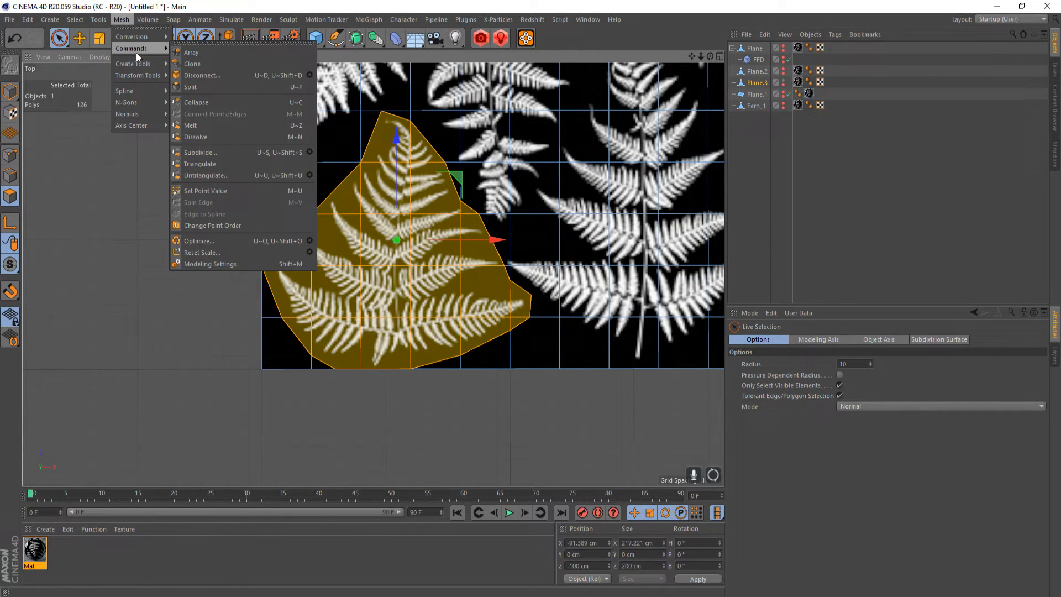
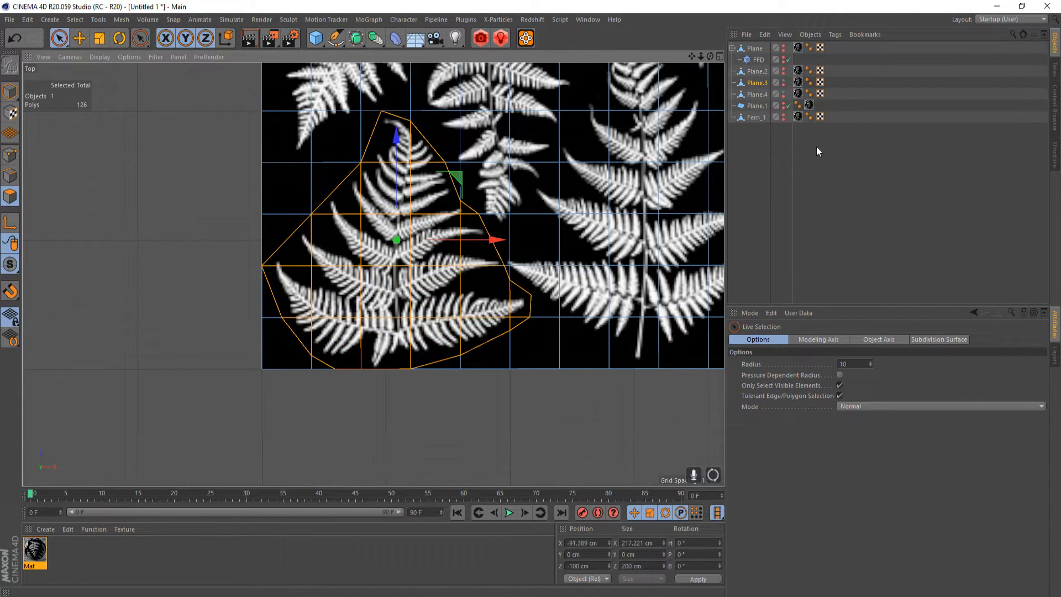
- Invert the polygon selection on Plane.3 and delete everything outside the leaf outline
click(767, 85)
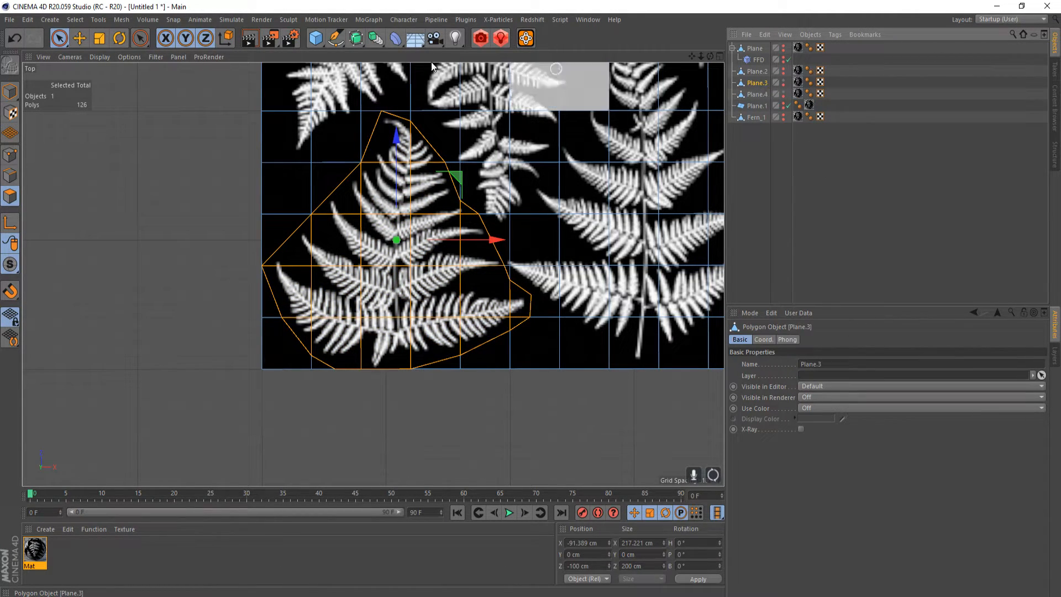
click(78, 20)
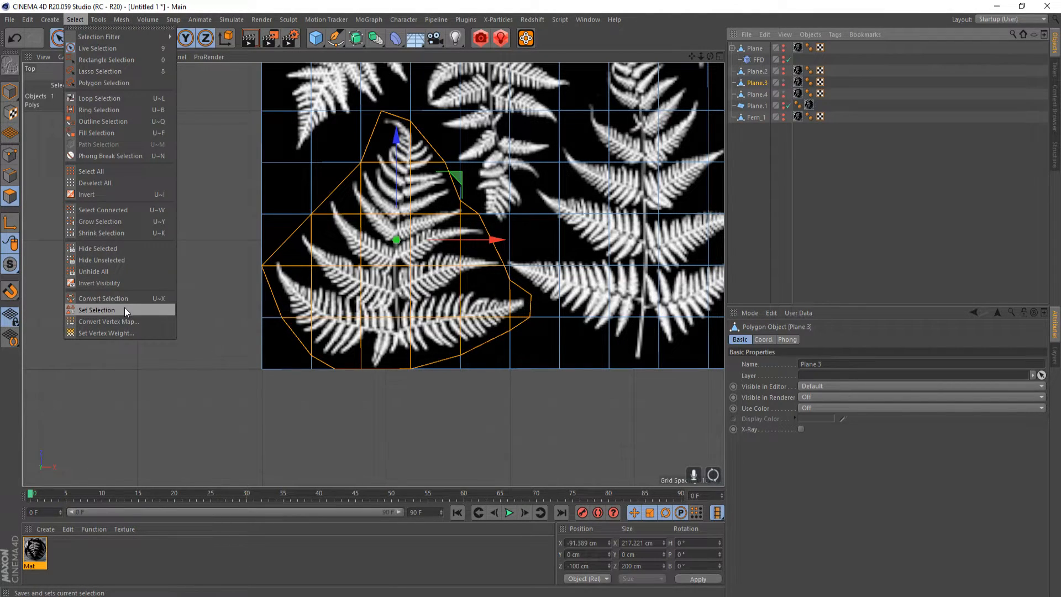
click(117, 196)
key(Delete)
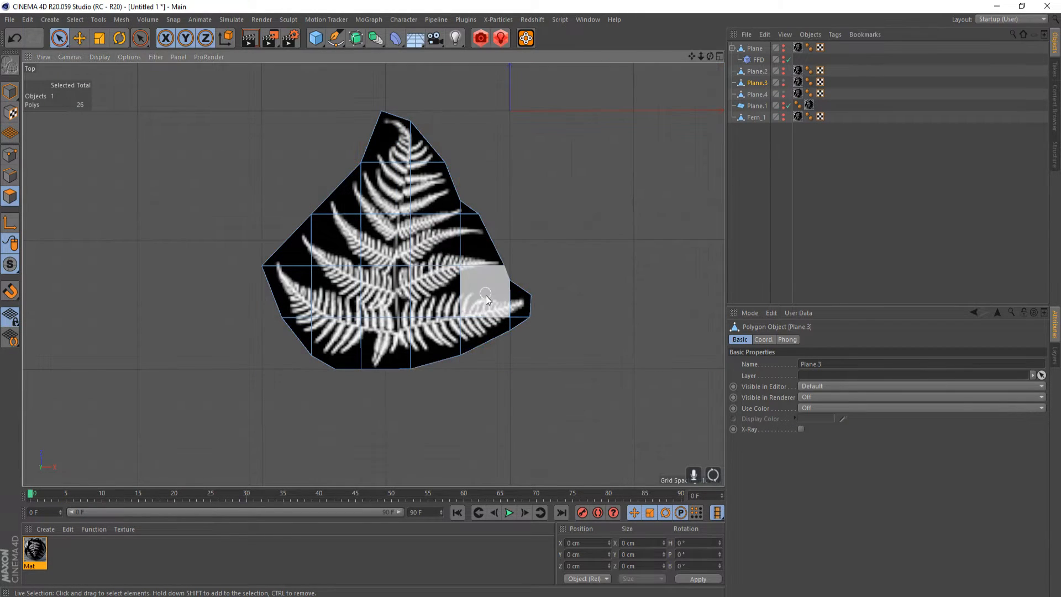
scroll(526, 340, down, 3)
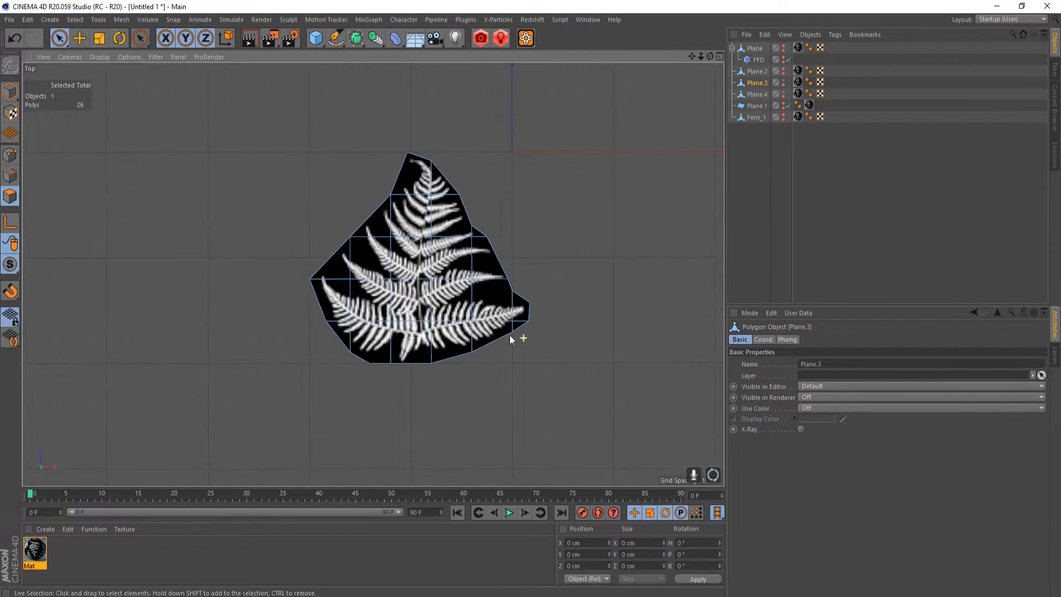
- Rename Plane.3 as Fern_2, and place it visible below Fern_1 in the object hierarchy
middle_click(424, 233)
middle_click(195, 167)
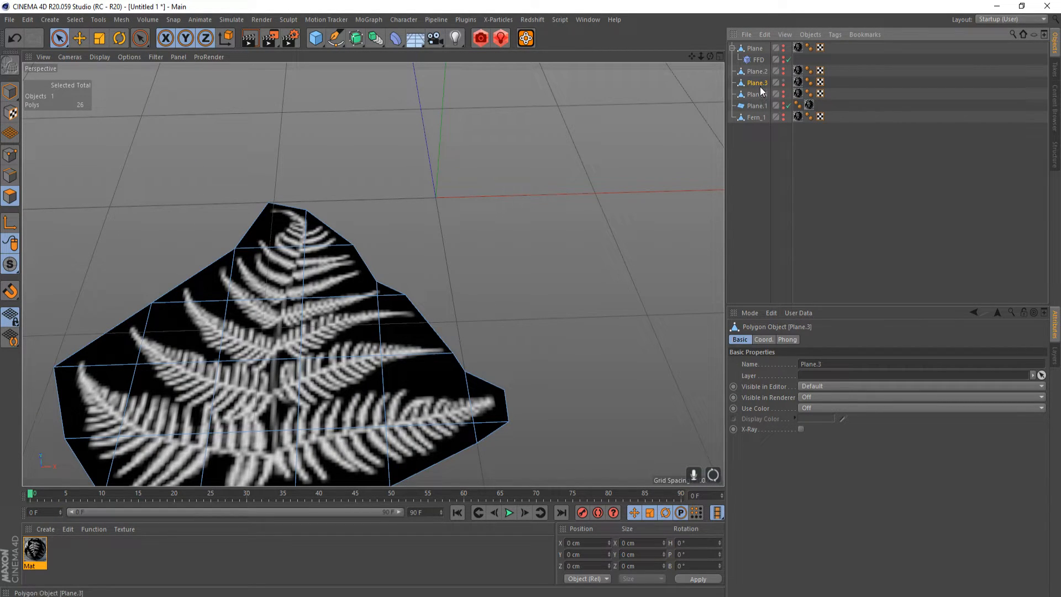
double_click(761, 87)
text(Fern_2)
key(Return)
drag(757, 83, 768, 123)
click(783, 119)
alt+drag(378, 231, 413, 155)
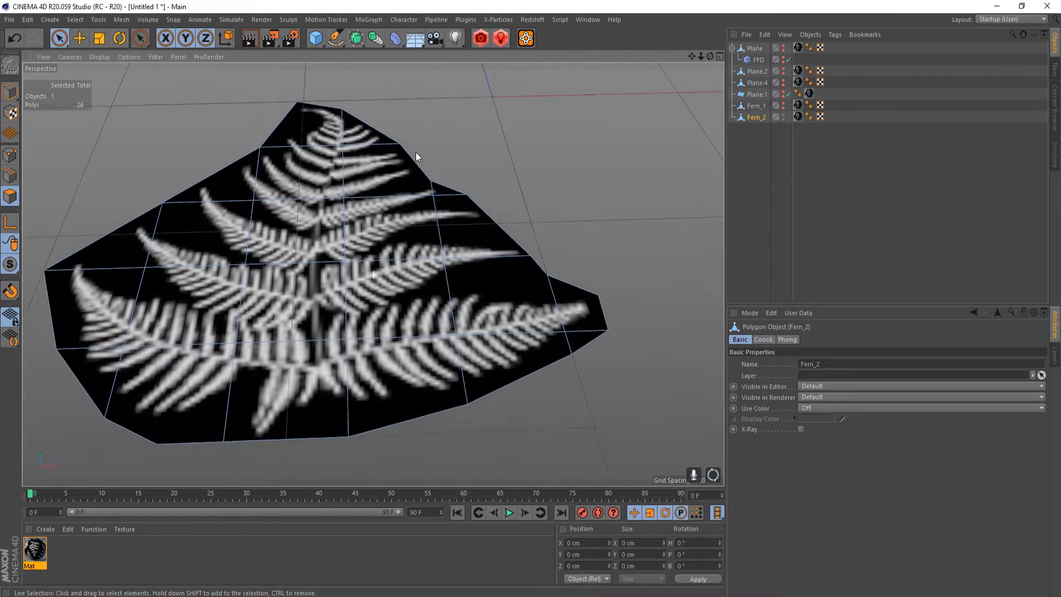
scroll(413, 296, down, 6)
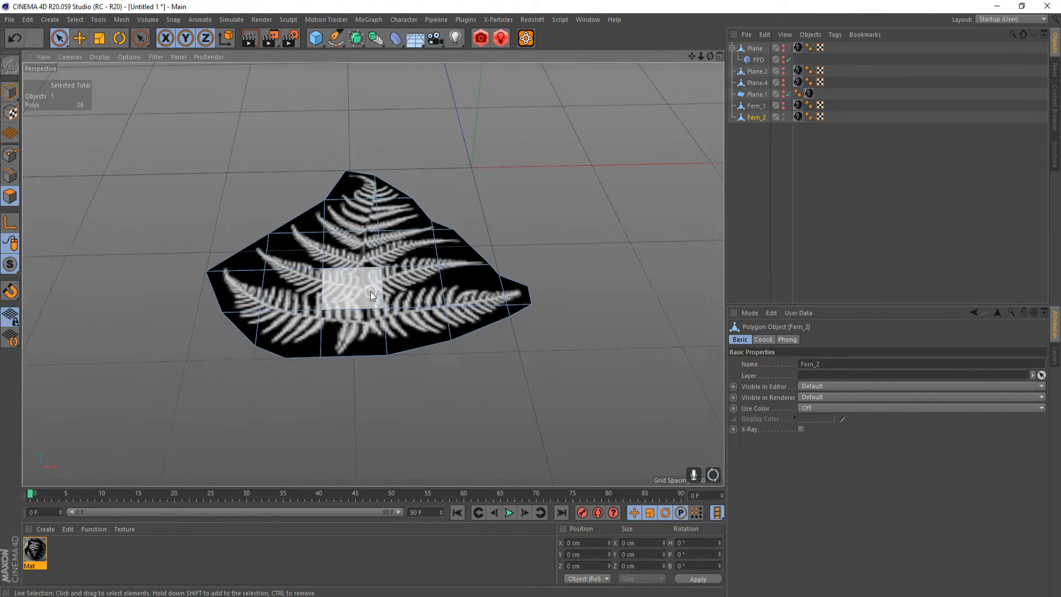
alt+drag(371, 290, 371, 330)
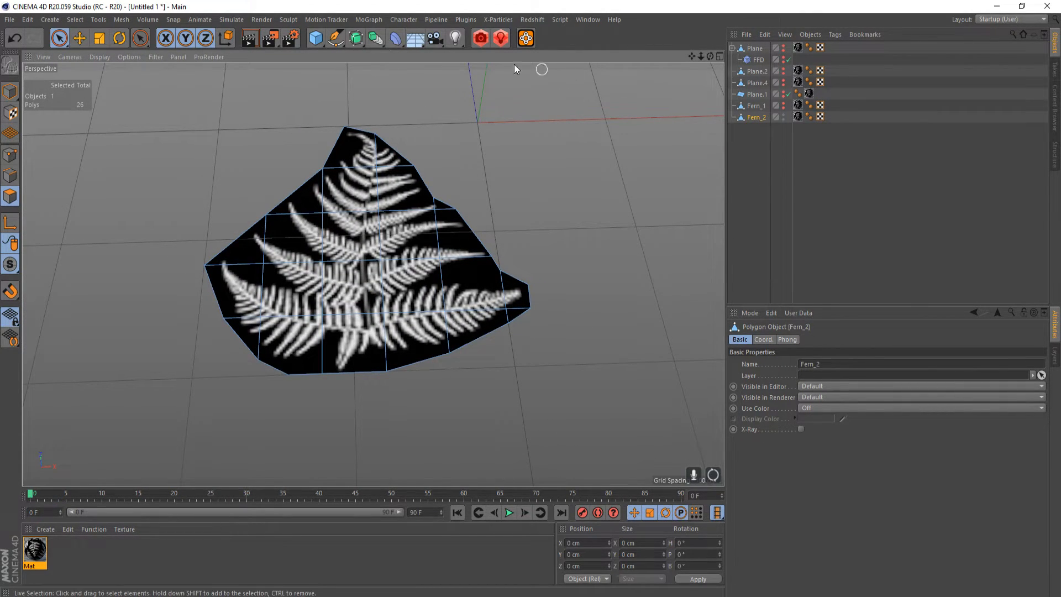
- Add an FFD deformer to the scene
click(396, 38)
click(518, 78)
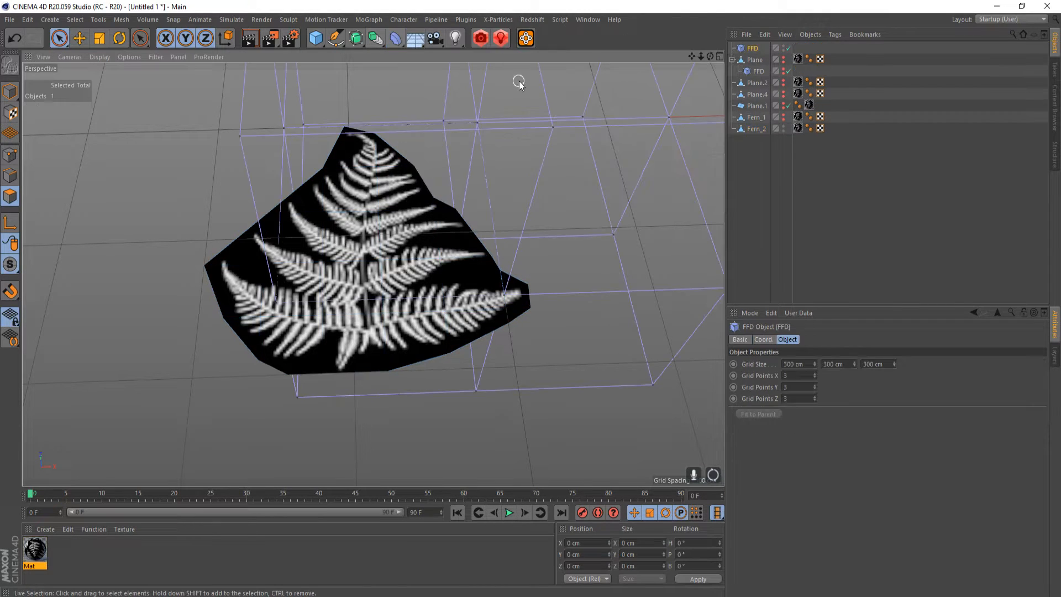
click(785, 48)
- Center the Fern_2 geometry on its axis with Center Object to, working in model mode
click(757, 129)
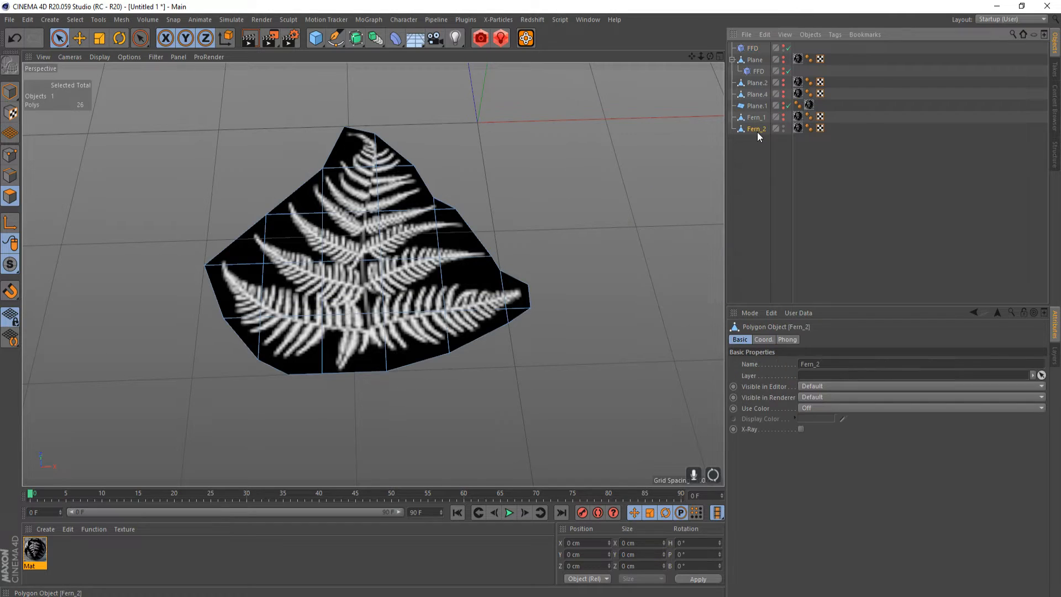
click(10, 91)
click(12, 227)
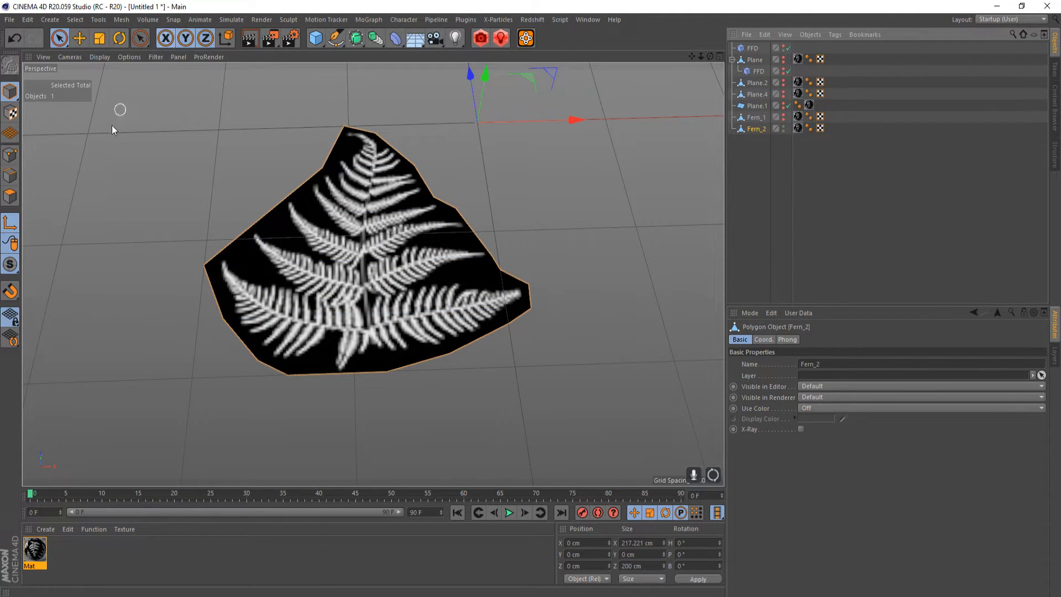
click(121, 19)
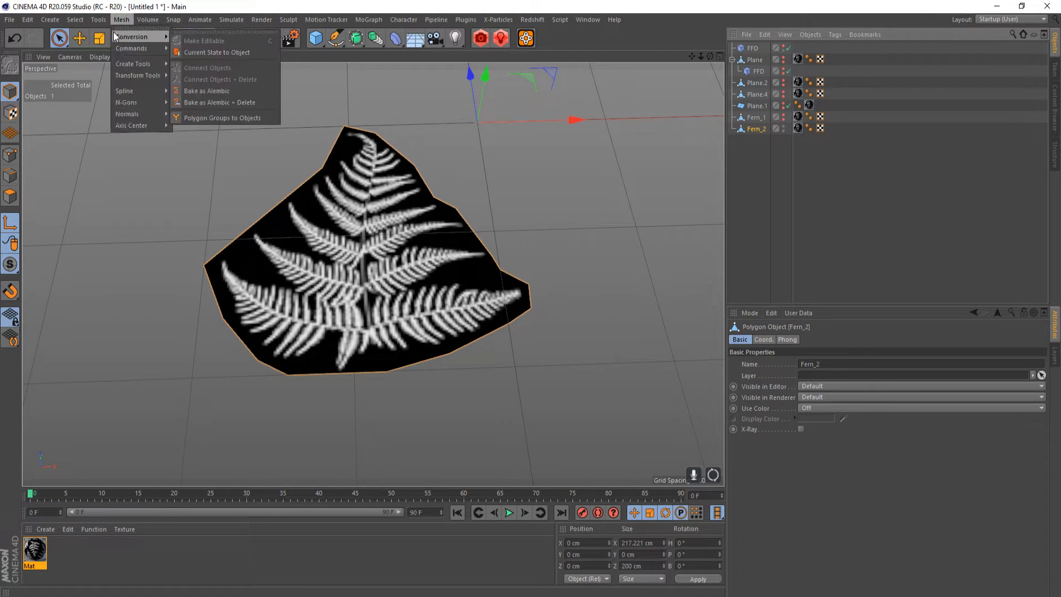
mouse_move(130, 124)
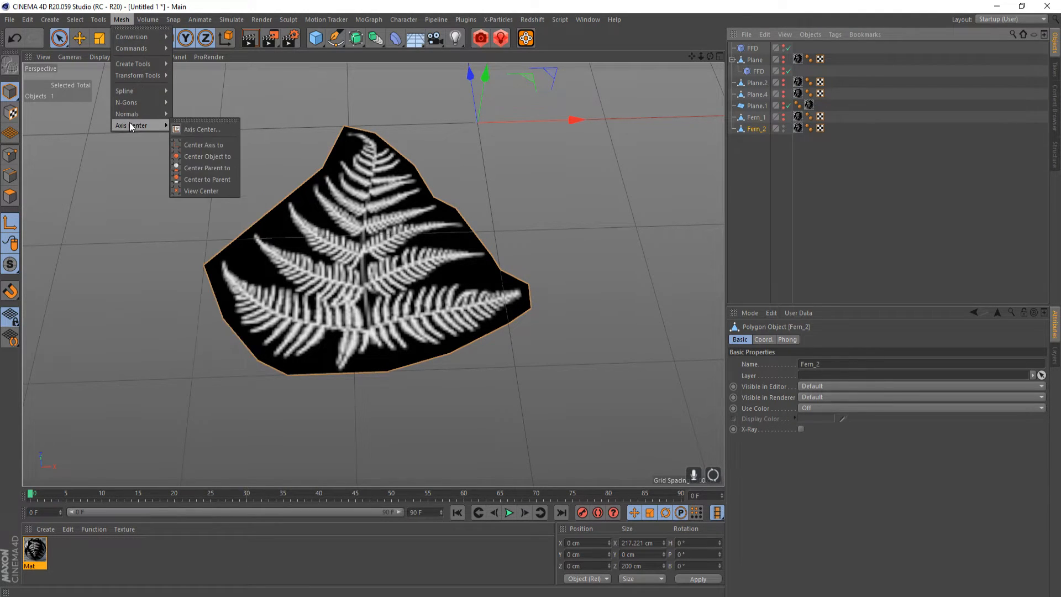
click(222, 157)
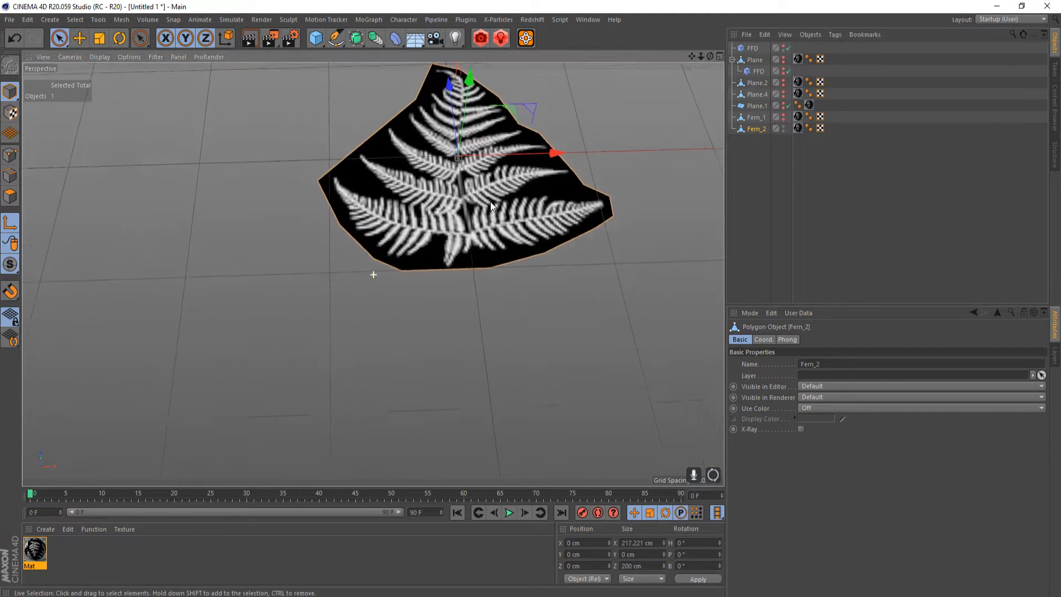
- Move Fern_2's axis along Z to the base edge of the leaf, at about -100 cm
drag(450, 104, 479, 191)
right_click(497, 286)
alt+right_drag(470, 282, 568, 234)
drag(469, 169, 481, 217)
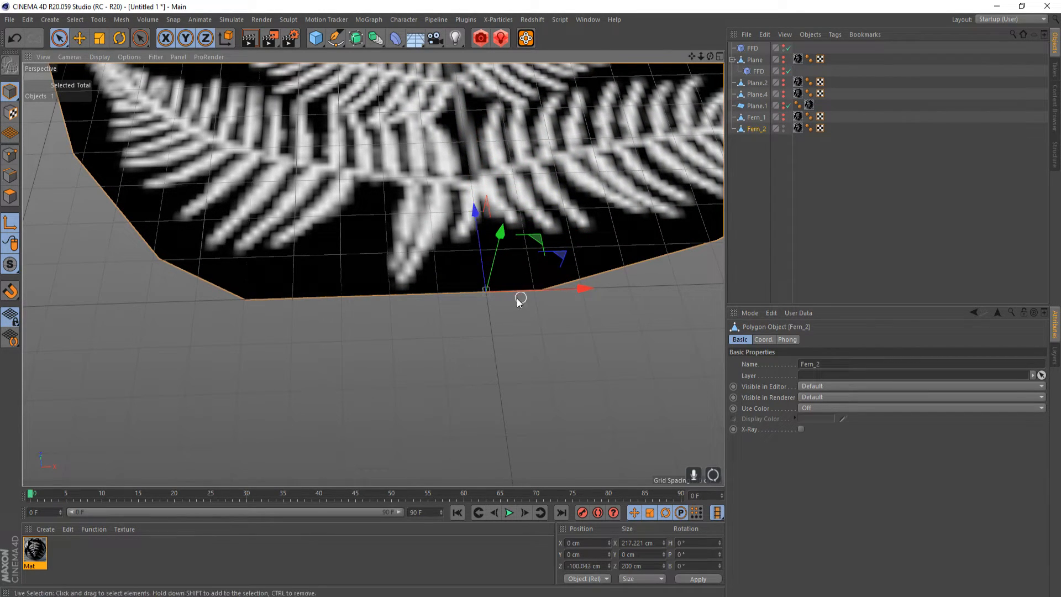
alt+right_drag(475, 299, 452, 297)
alt+drag(460, 289, 575, 274)
alt+right_drag(509, 278, 420, 281)
alt+drag(470, 290, 382, 274)
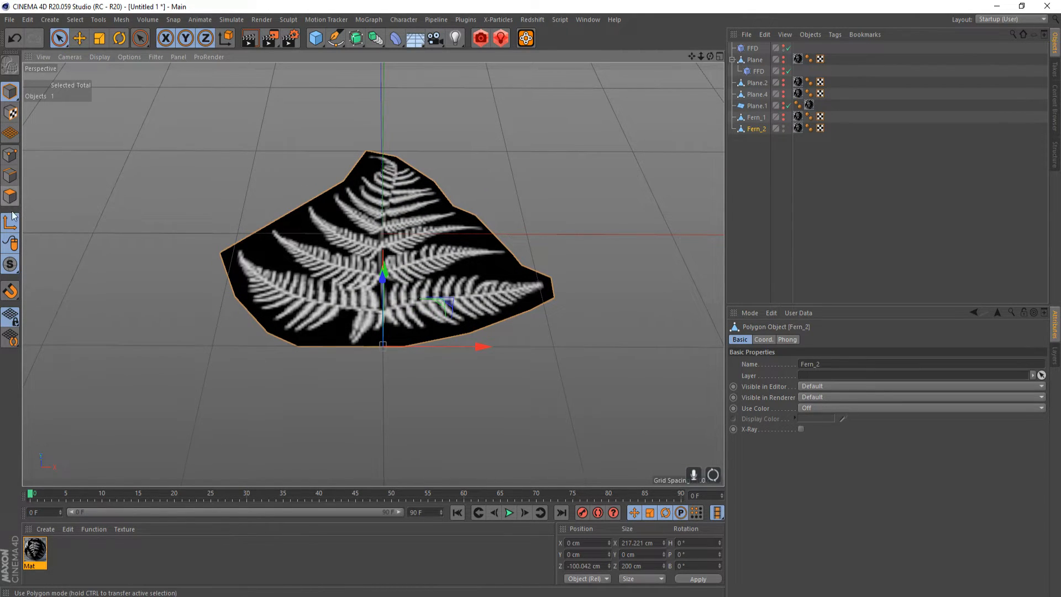
- Nest the new FFD under Fern_2 and fit its grid size around the leaf at 229 cm in X and 216 cm in Z
drag(763, 51, 759, 130)
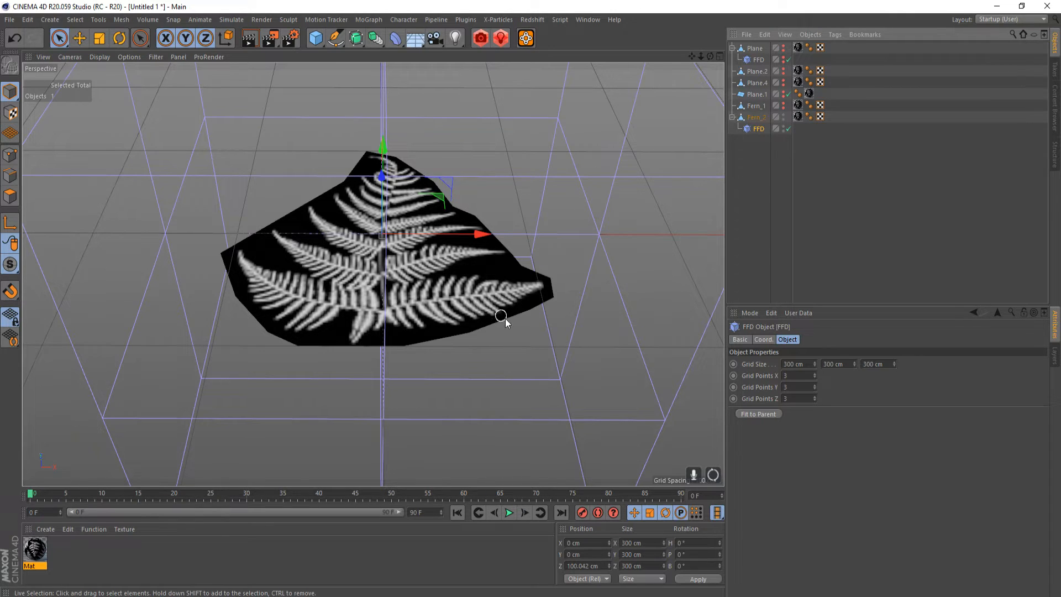
scroll(498, 312, down, 4)
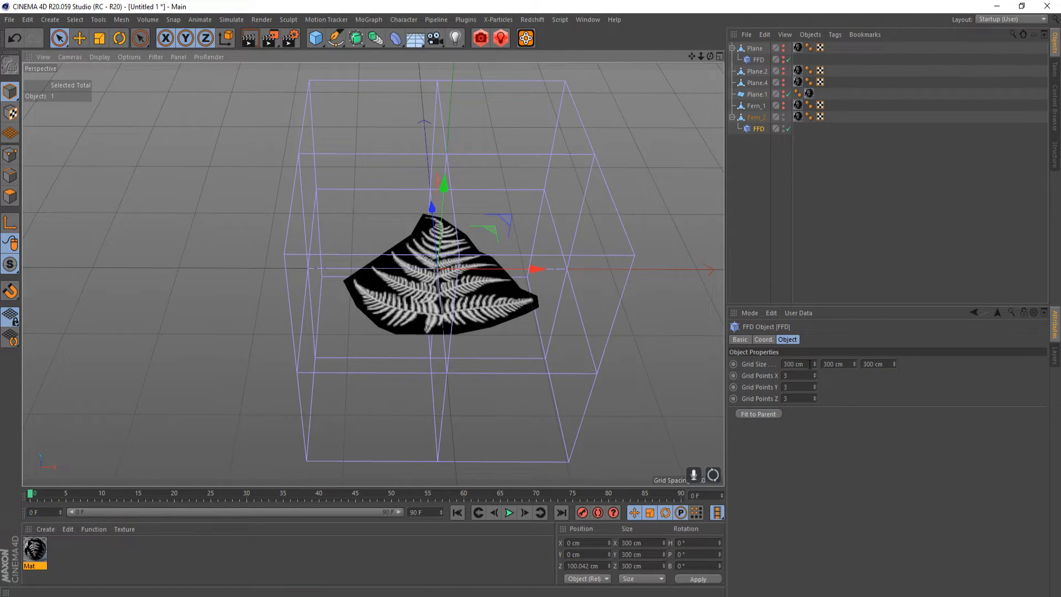
drag(815, 366, 810, 414)
alt+drag(407, 339, 389, 273)
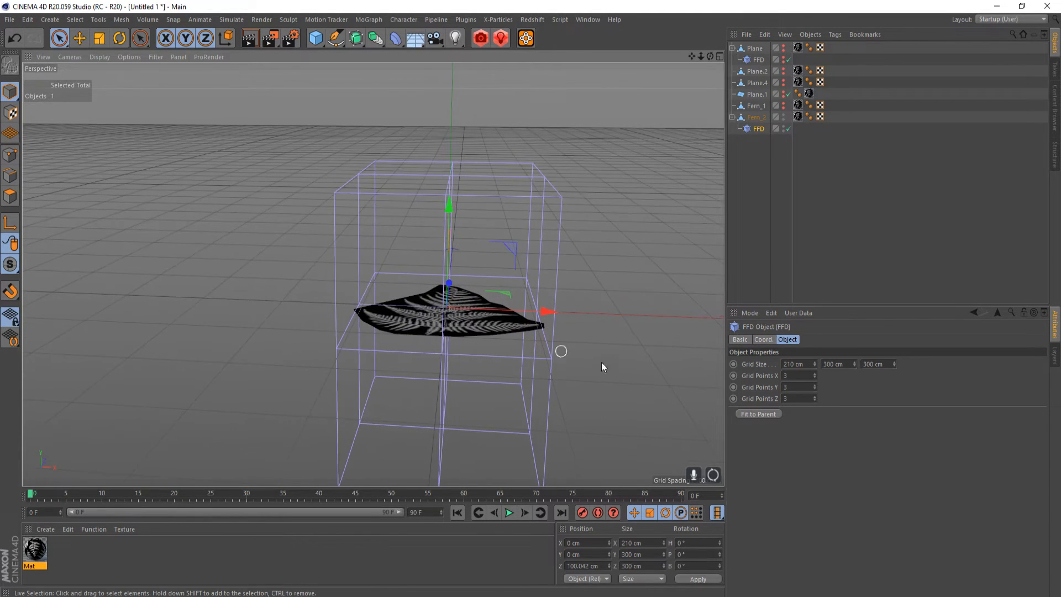
drag(817, 365, 810, 354)
alt+drag(420, 332, 366, 335)
drag(896, 363, 891, 416)
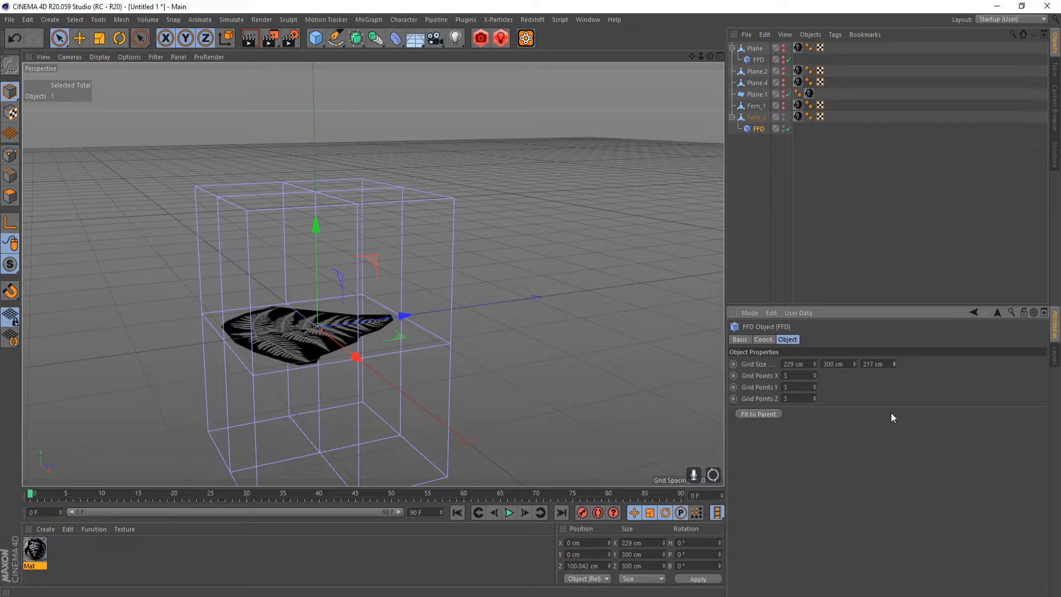
alt+drag(393, 398, 486, 340)
- Set the FFD's grid points to 5 in X, Y and Z
click(795, 375)
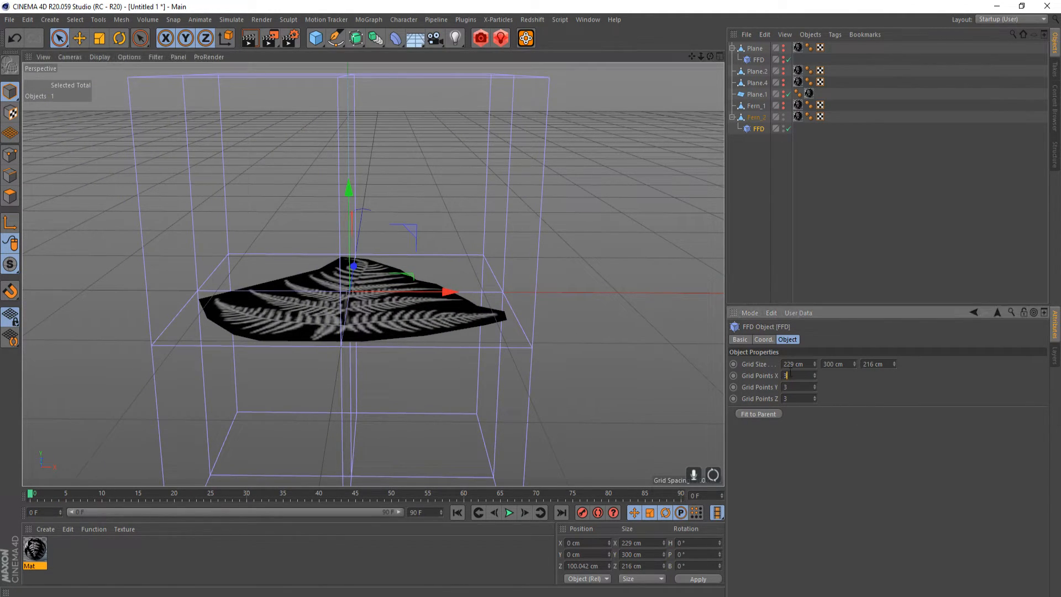
click(798, 387)
text(5)
key(Return)
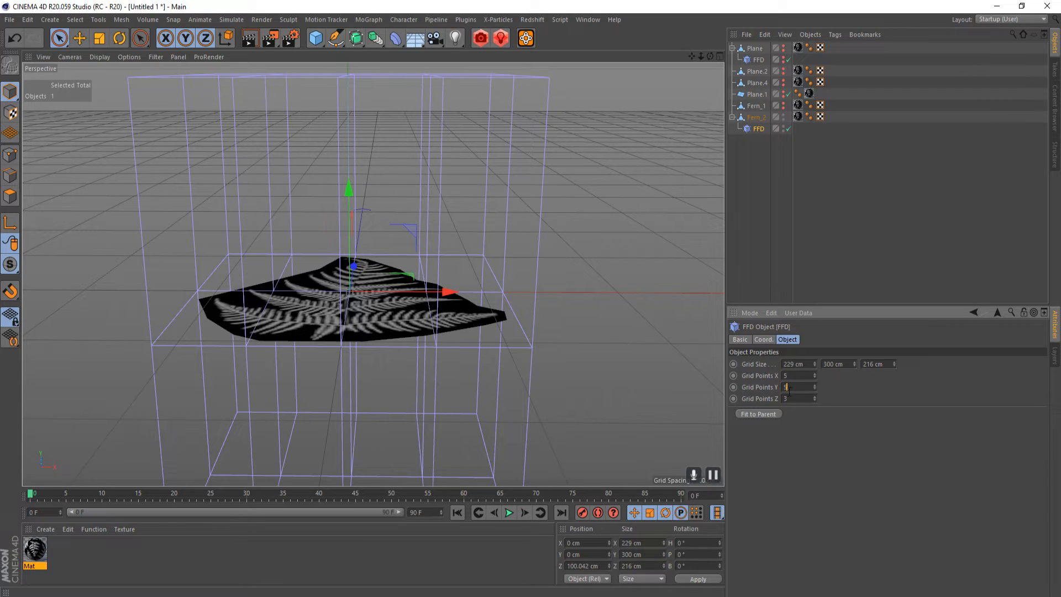
text(5)
key(Return)
- Reduce the FFD's grid height to 156 cm
alt+drag(391, 338, 413, 299)
alt+drag(426, 363, 354, 278)
drag(854, 364, 881, 446)
alt+drag(445, 386, 423, 352)
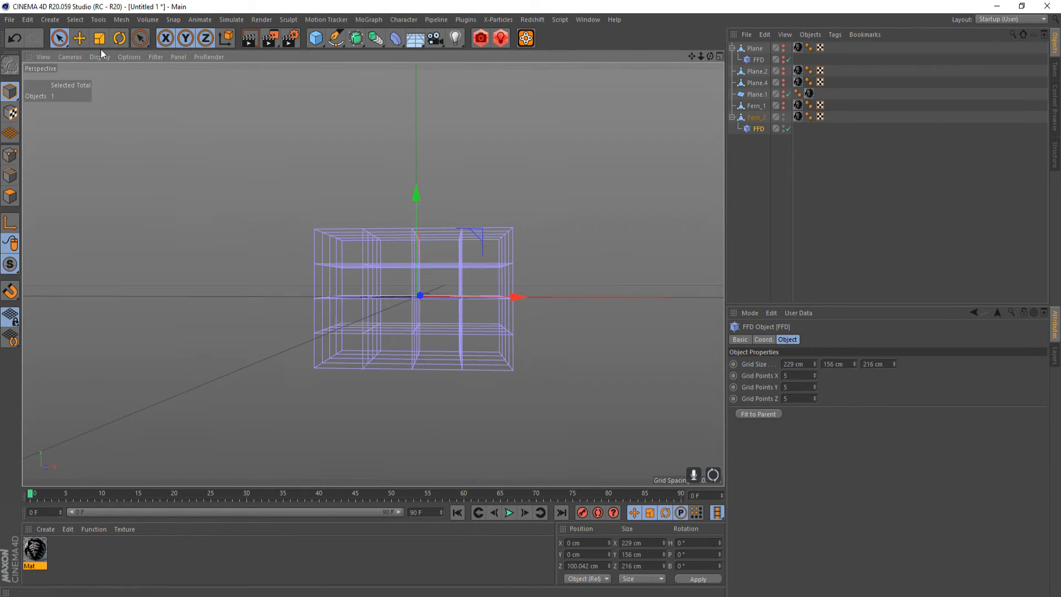
- Rectangle-select all FFD points on both sides of the central column and lower them about 41 cm in Y
drag(65, 42, 89, 76)
alt+right_drag(395, 301, 447, 313)
click(10, 155)
drag(462, 155, 581, 431)
shift+drag(243, 157, 411, 449)
alt+drag(407, 320, 414, 301)
drag(413, 199, 420, 242)
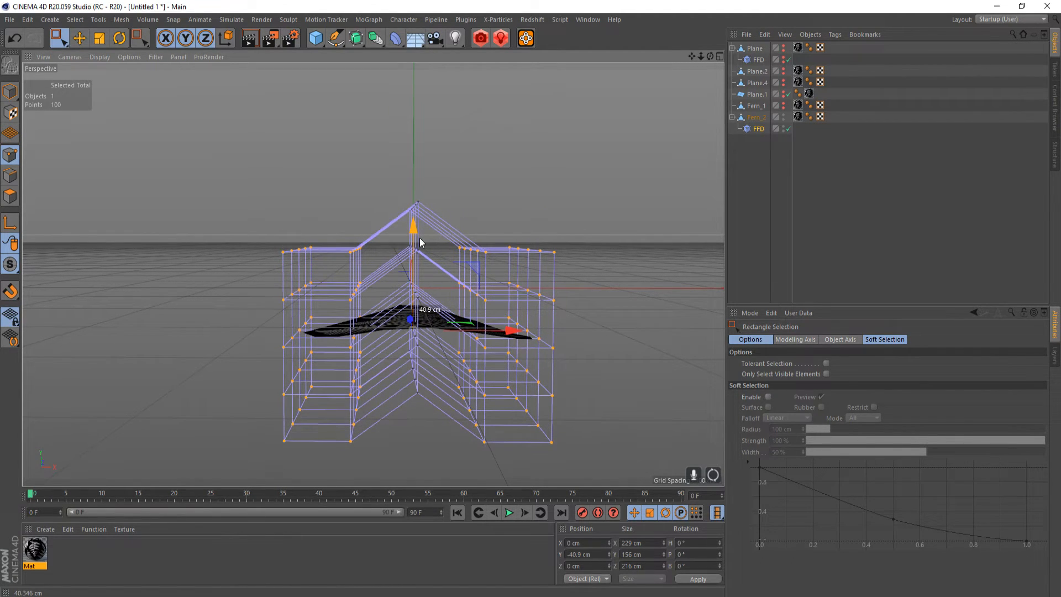
mouse_move(465, 398)
alt+mouse_down()
mouse_move(467, 386)
mouse_move(453, 392)
alt+mouse_up()
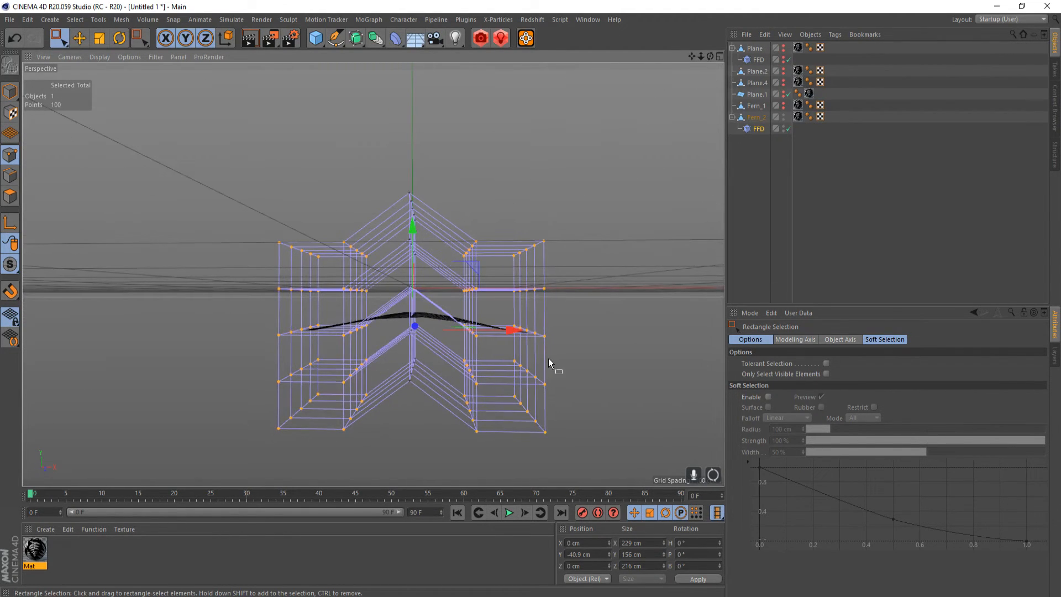
- Keep only the outermost FFD point columns selected and lower them further to about Y -85 cm
drag(336, 197, 502, 473)
drag(419, 235, 424, 280)
alt+drag(424, 280, 445, 380)
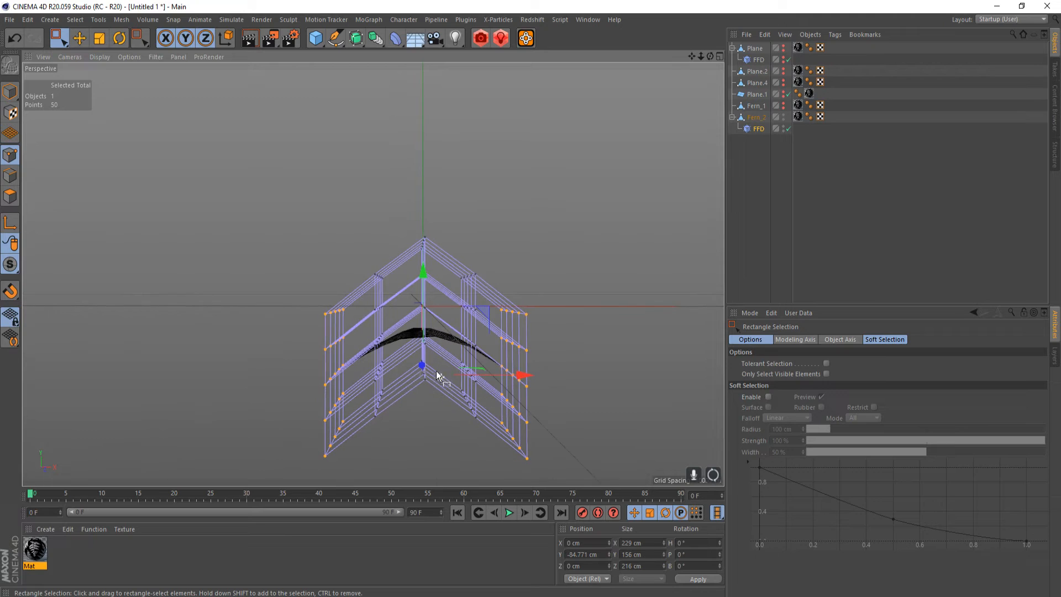
click(755, 119)
ctrl+click(761, 128)
right_click(760, 129)
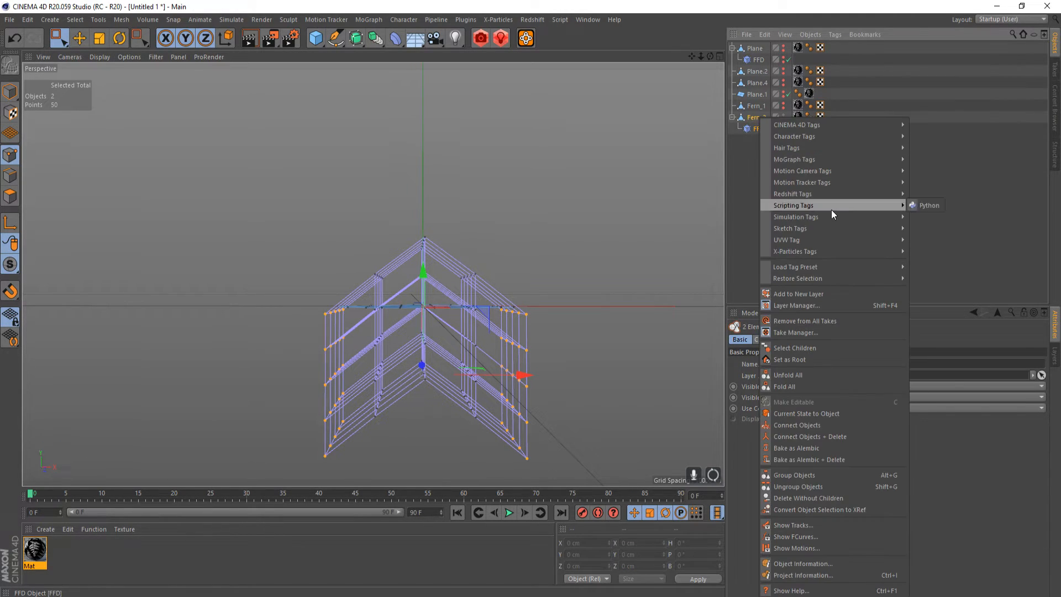
mouse_move(833, 266)
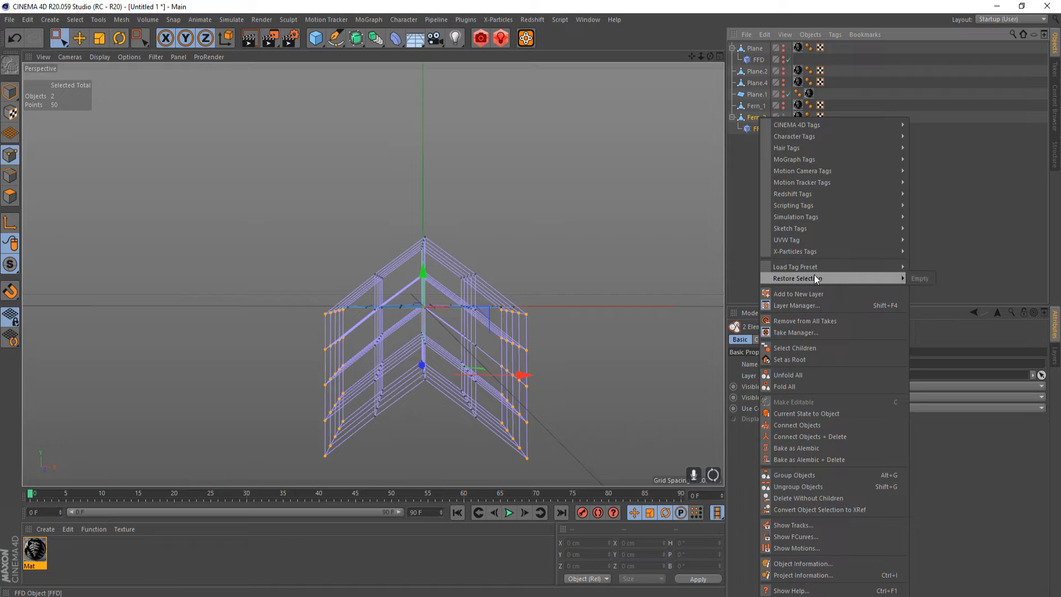
mouse_move(763, 193)
click(741, 175)
click(754, 131)
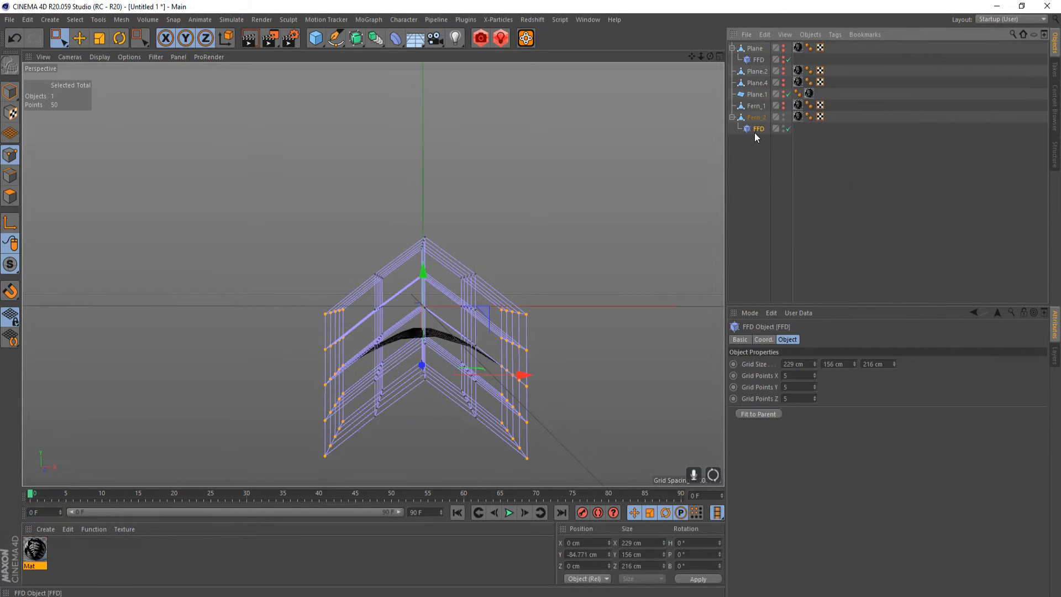
ctrl+click(757, 118)
right_click(757, 118)
click(742, 164)
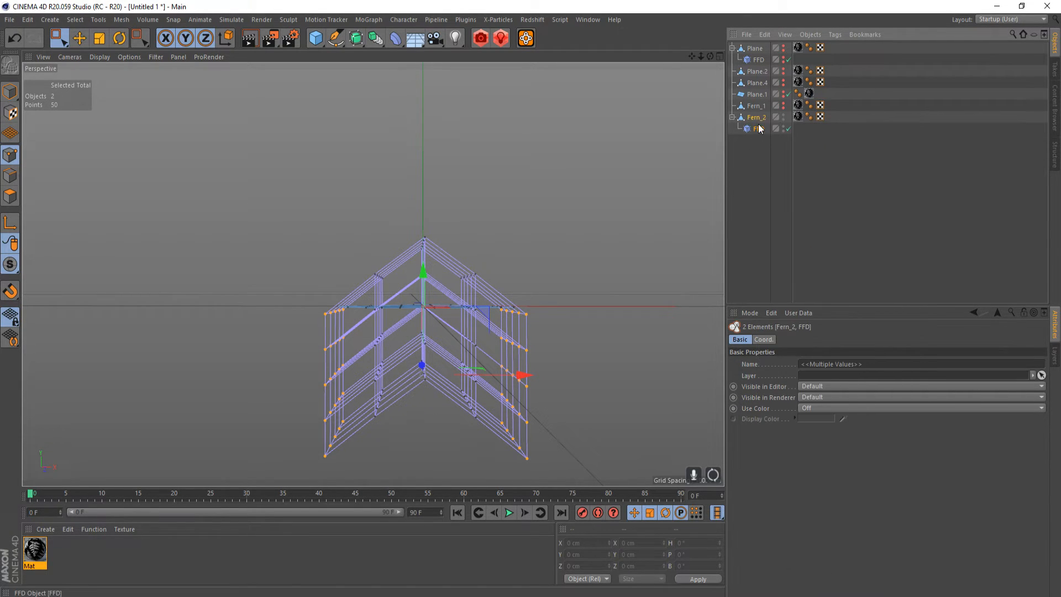
click(768, 167)
- Bake Fern_2 and its FFD into a new mesh with Current State to Object and hide the original Fern_2
click(764, 129)
ctrl+click(757, 118)
right_click(760, 131)
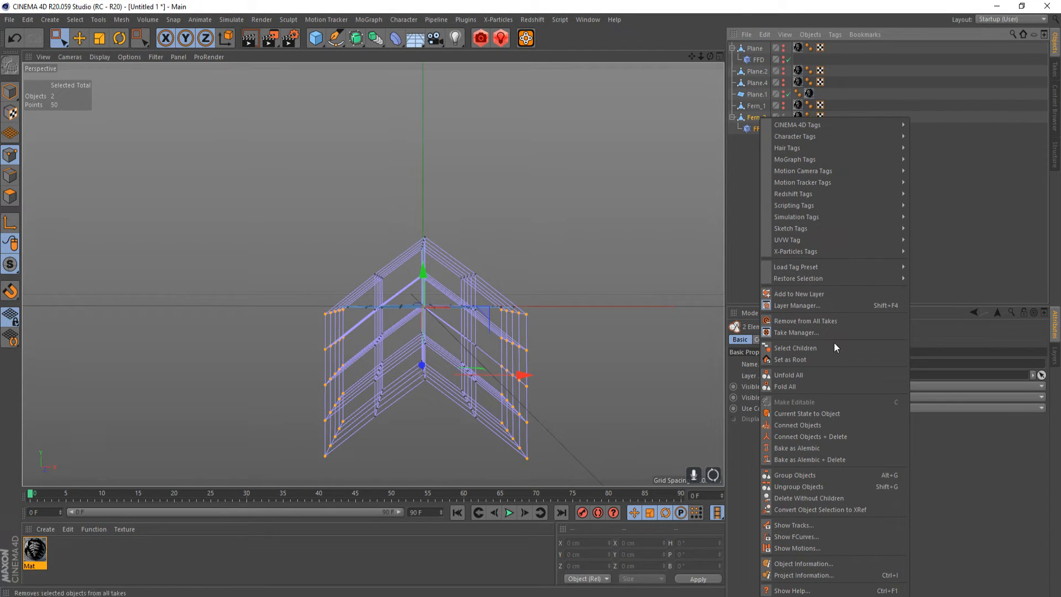
click(824, 414)
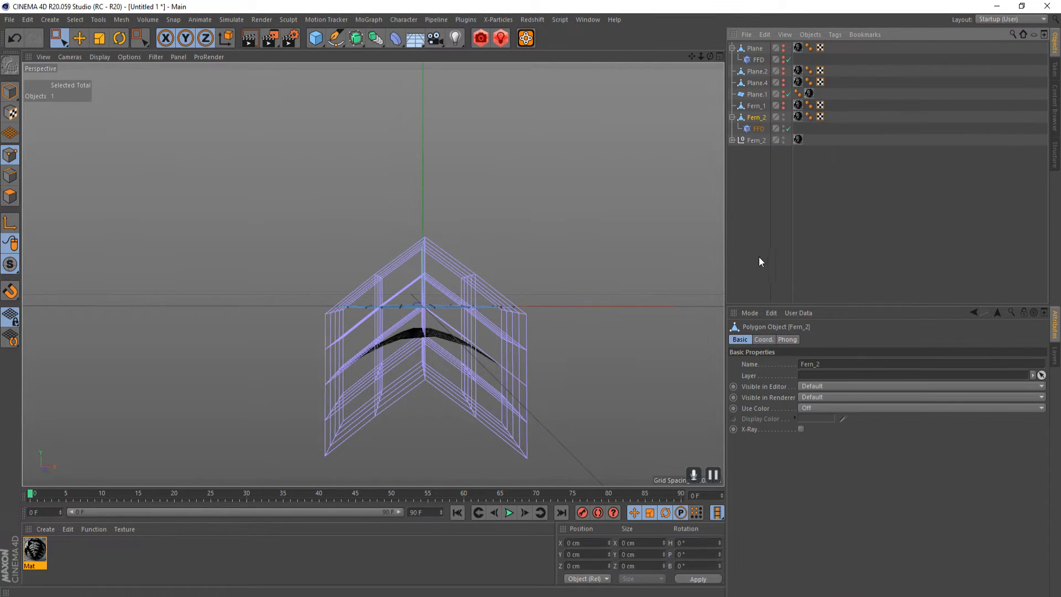
click(784, 115)
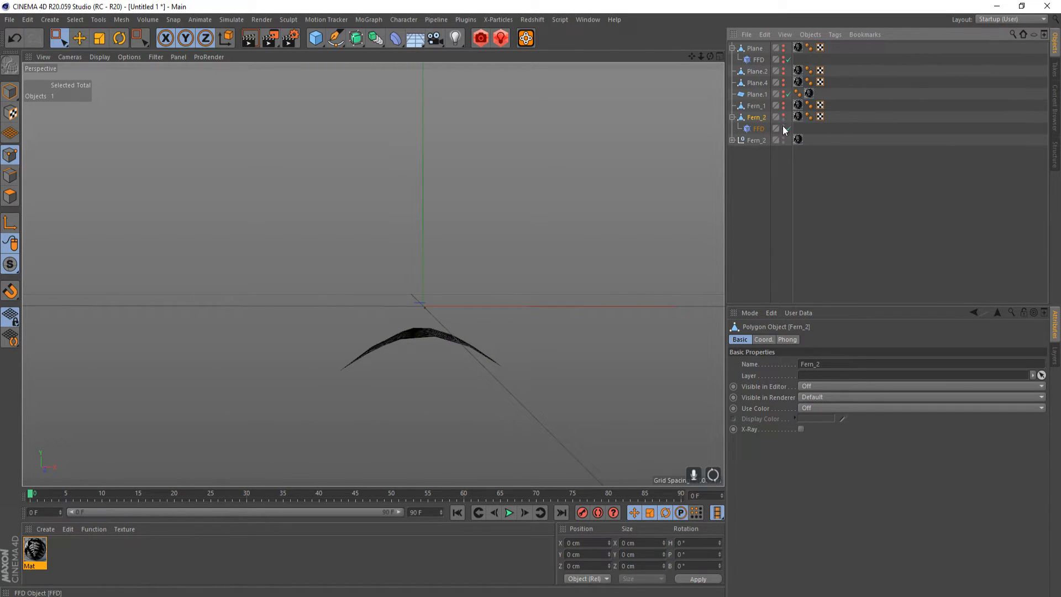
- Take the baked Fern_2 mesh out of its null and delete the empty null
click(756, 141)
click(731, 141)
drag(756, 153, 753, 201)
click(759, 141)
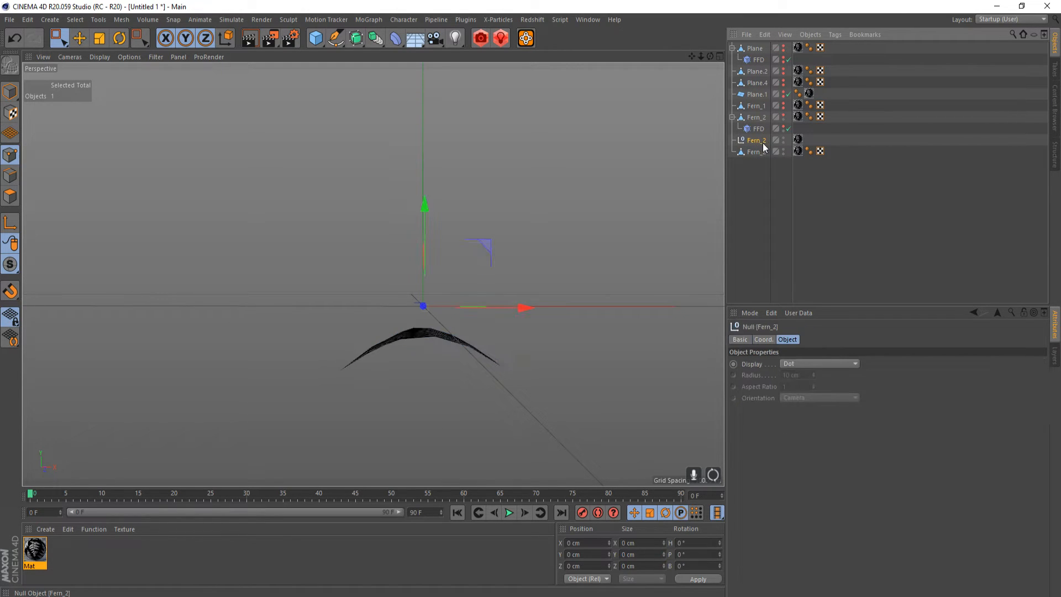
key(Delete)
- Move the baked Fern_2's axis vertically onto the base of the bent leaf, at about Y -31 cm
click(762, 142)
alt+drag(447, 378, 717, 206)
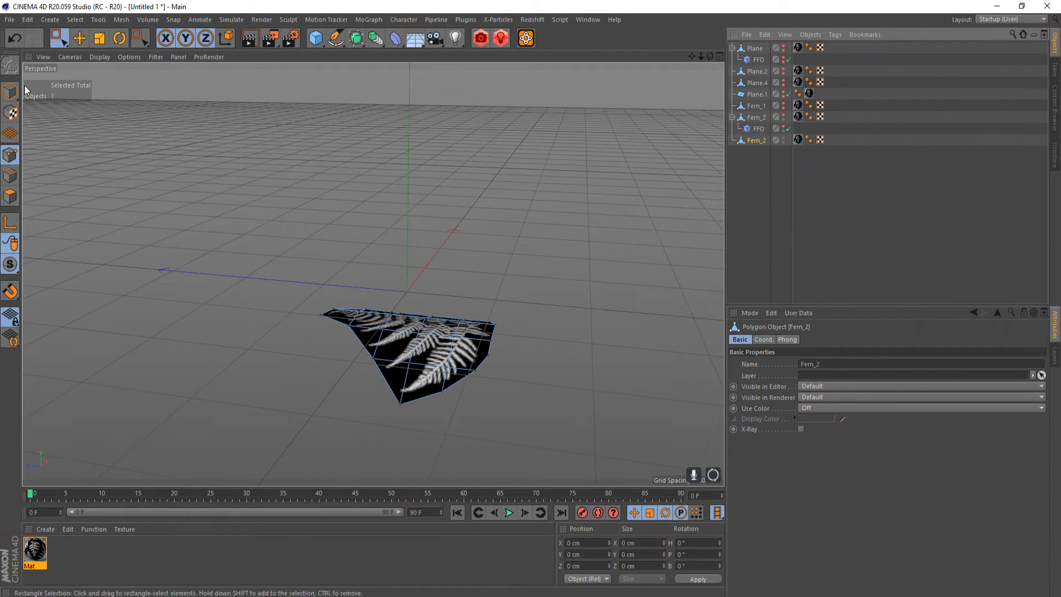
click(10, 91)
alt+drag(542, 356, 392, 303)
alt+drag(325, 339, 464, 307)
drag(400, 124, 230, 271)
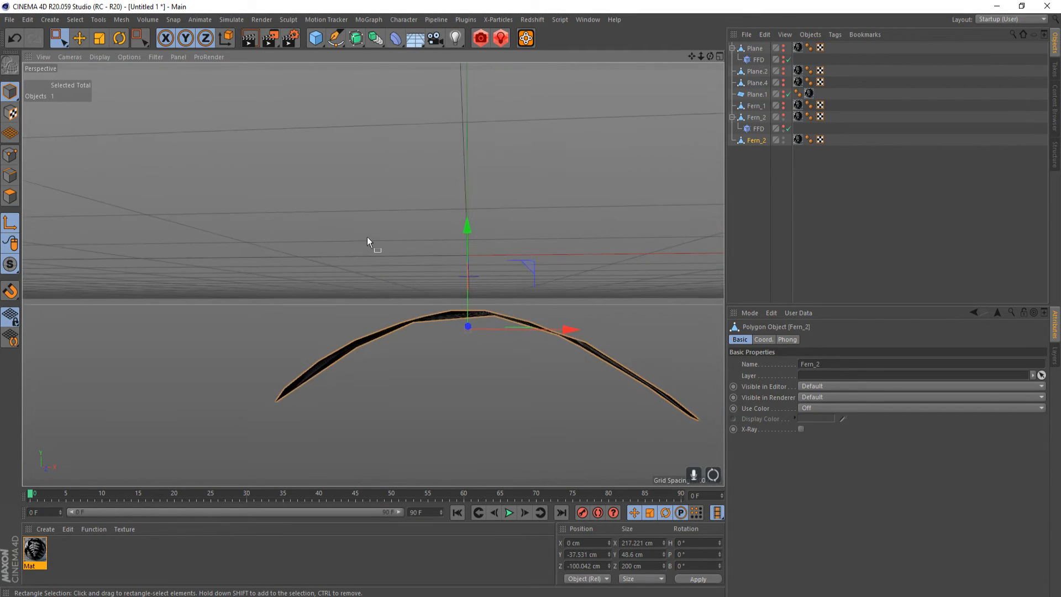
drag(466, 226, 486, 211)
alt+drag(435, 352, 554, 246)
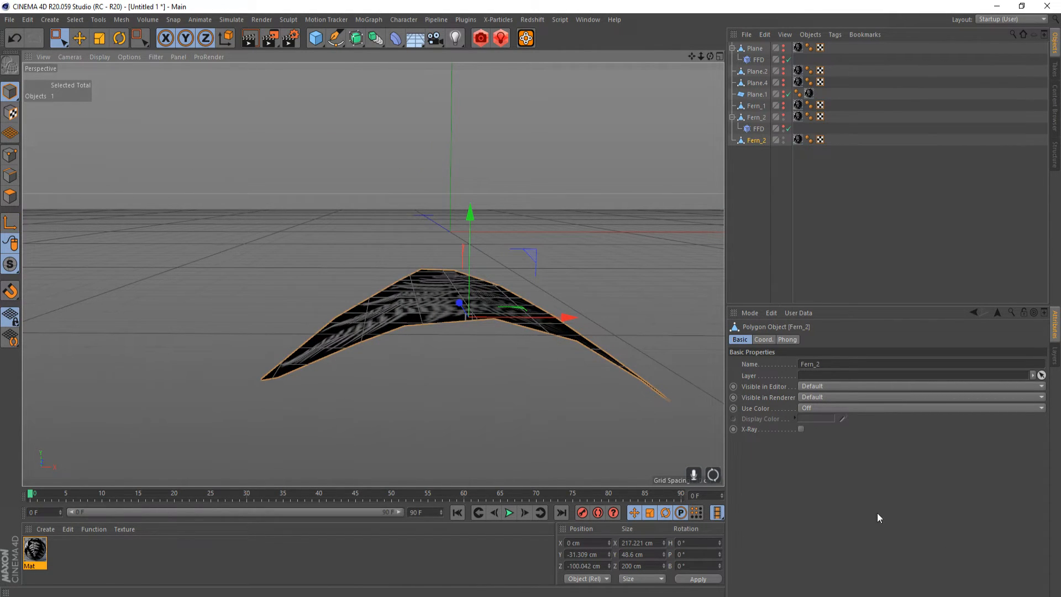
- Set the baked Fern_2's Y and Z position coordinates to 0 cm
click(771, 339)
click(774, 376)
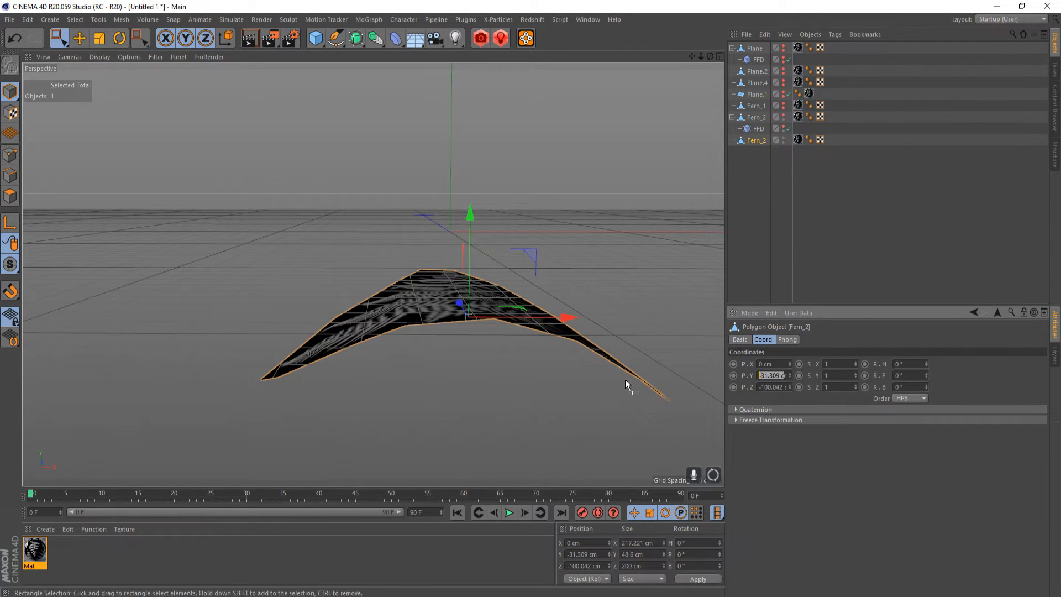
text(0)
key(Tab)
text(0)
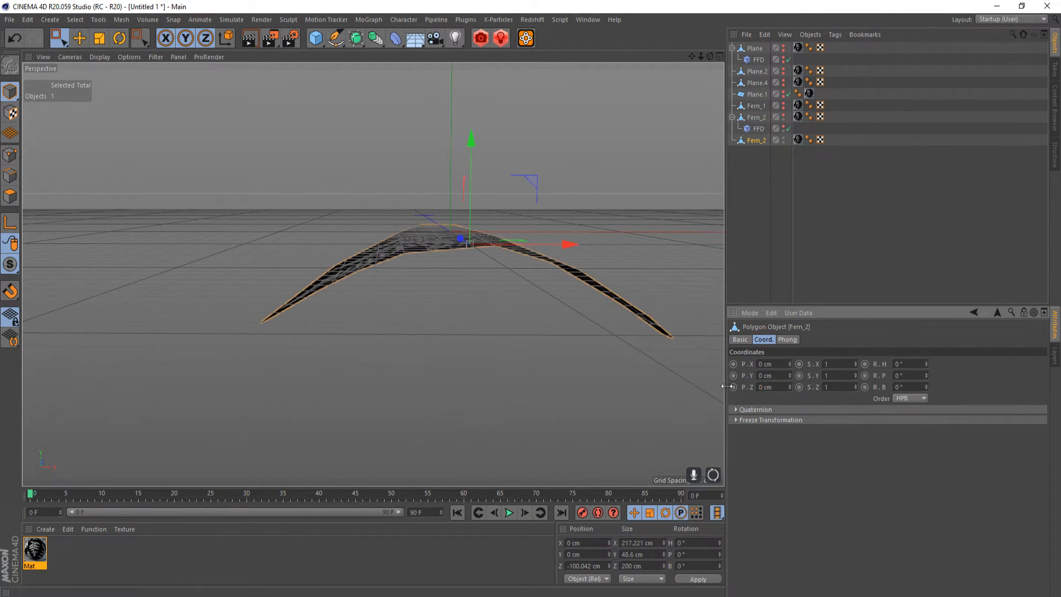
- Disable the FFD deformer under the original, hidden Fern_2
key(Return)
alt+drag(526, 284, 409, 315)
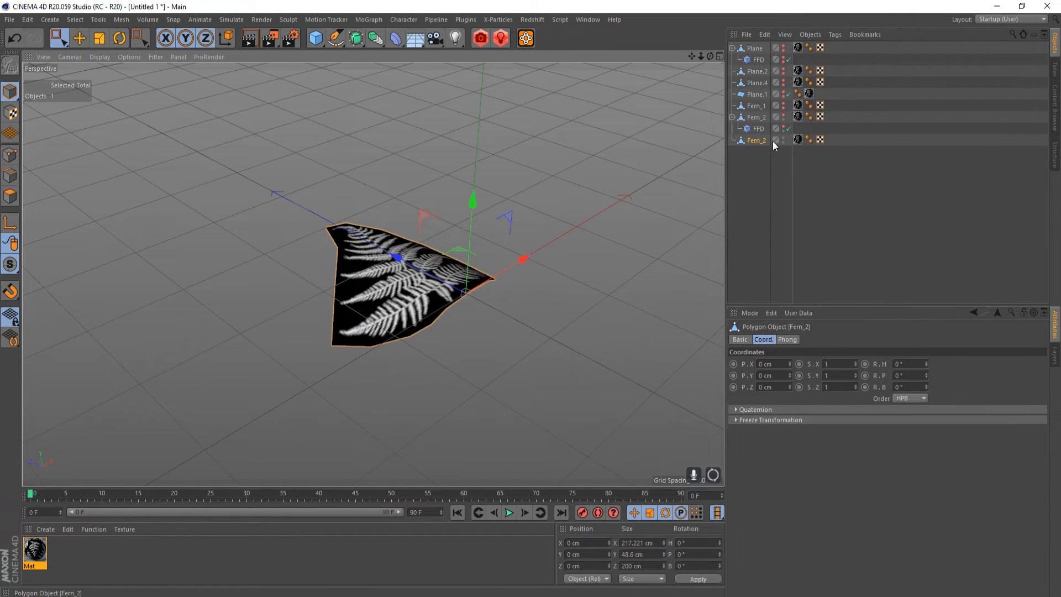
click(783, 123)
click(782, 123)
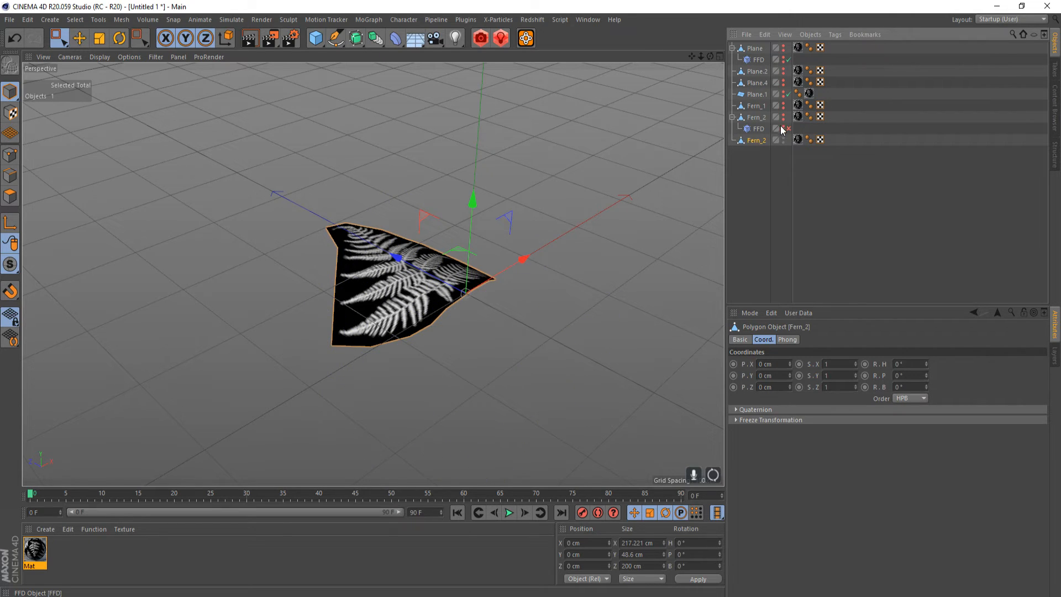
- Make Fern_1 visible in the viewport alongside the baked Fern_2
click(756, 106)
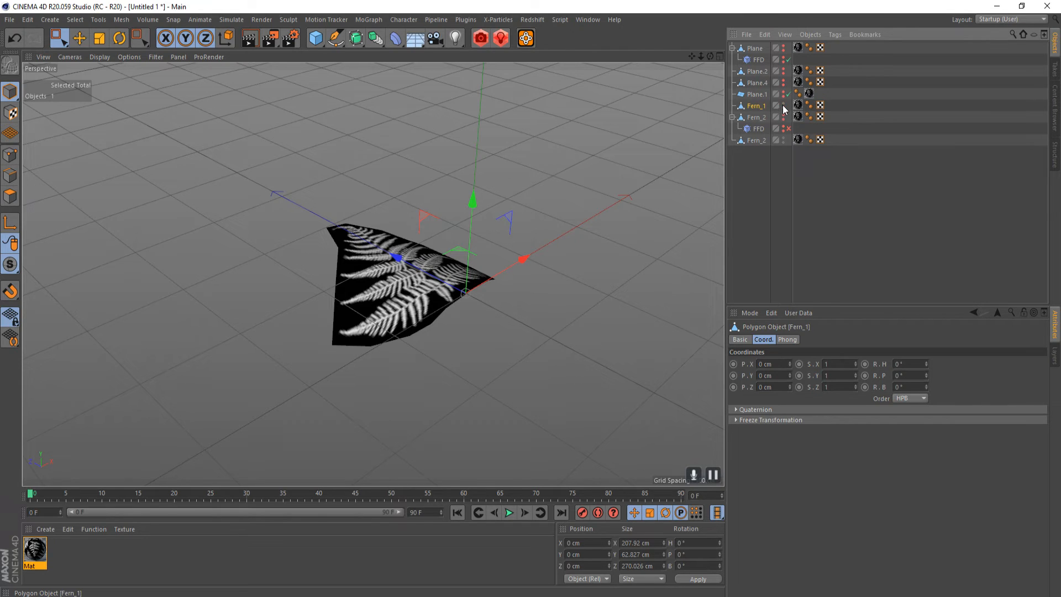
click(783, 105)
alt+drag(479, 310, 473, 262)
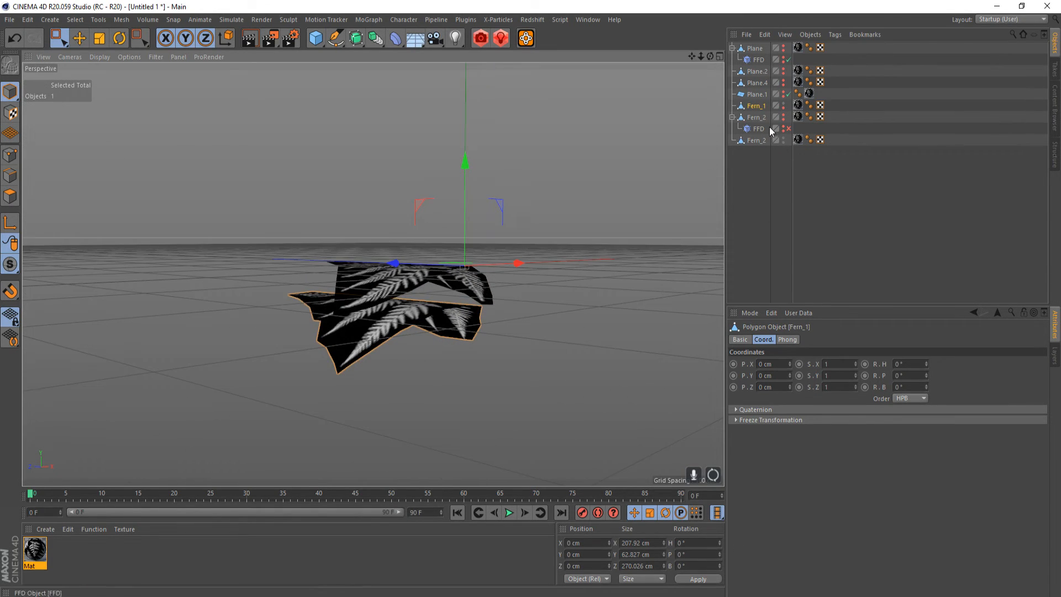
- Move only Fern_1's axis vertically onto the base of its bent leaf, at about Y -38.3 cm
click(18, 218)
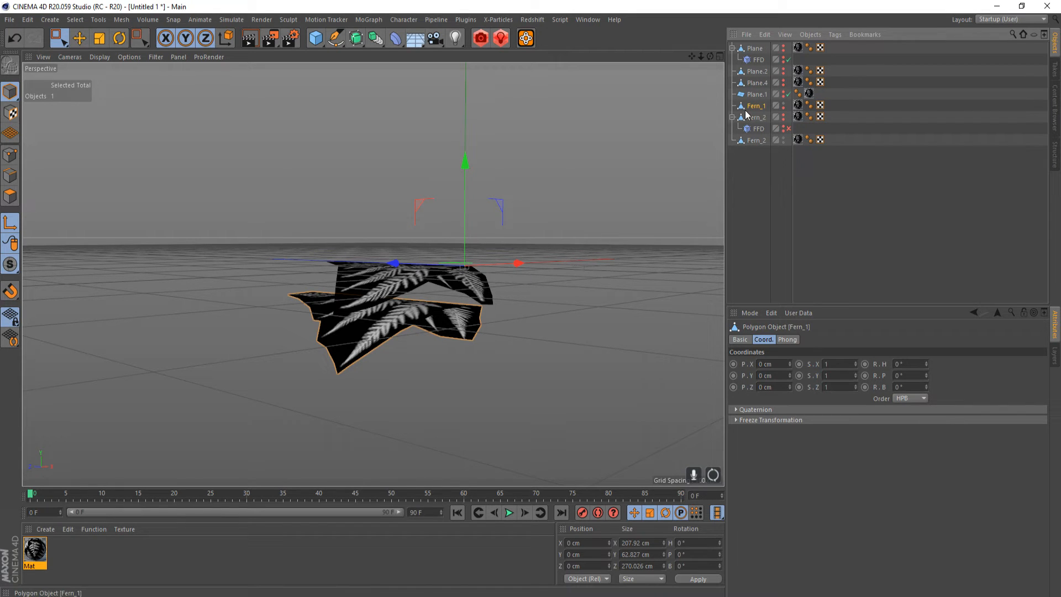
alt+right_drag(470, 335, 519, 336)
alt+drag(519, 337, 378, 327)
click(18, 223)
- Set Fern_1's Y position coordinate to 0 cm and hide it in the viewport again
drag(785, 376, 595, 387)
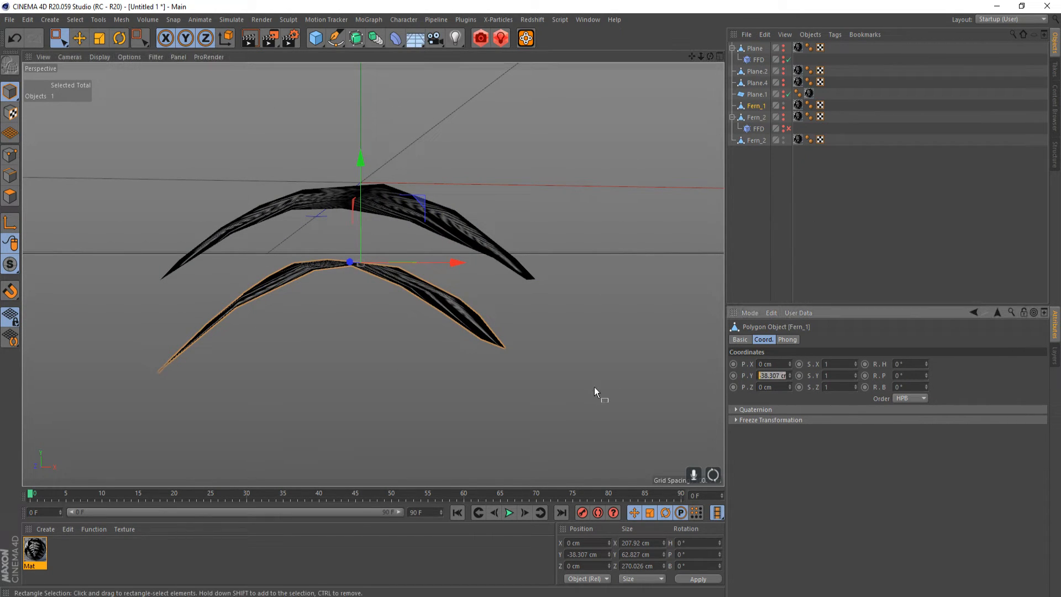
text(0)
key(Return)
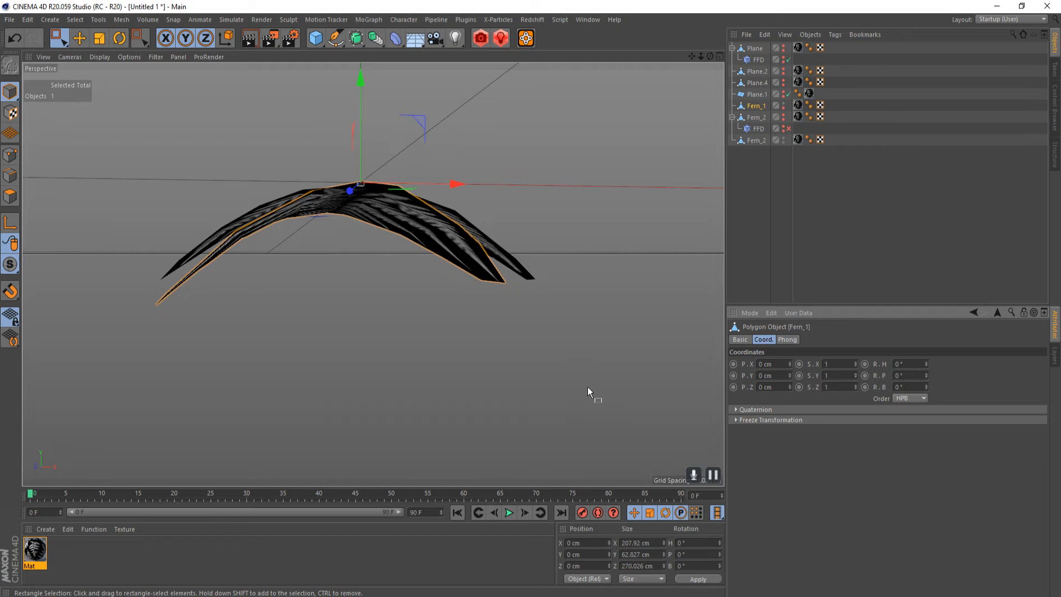
alt+drag(330, 322, 475, 260)
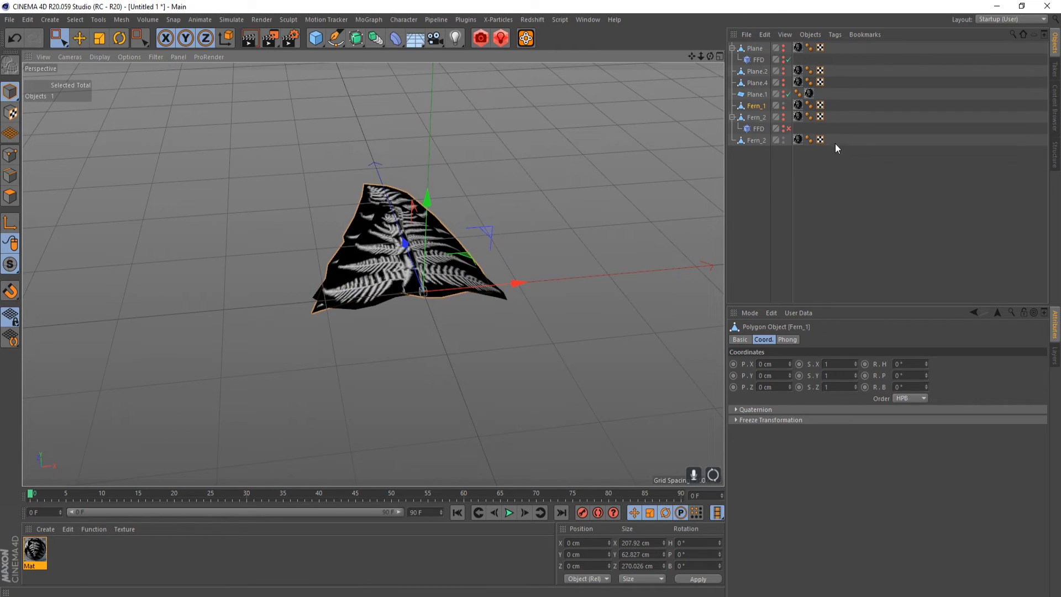
click(763, 152)
alt+click(782, 105)
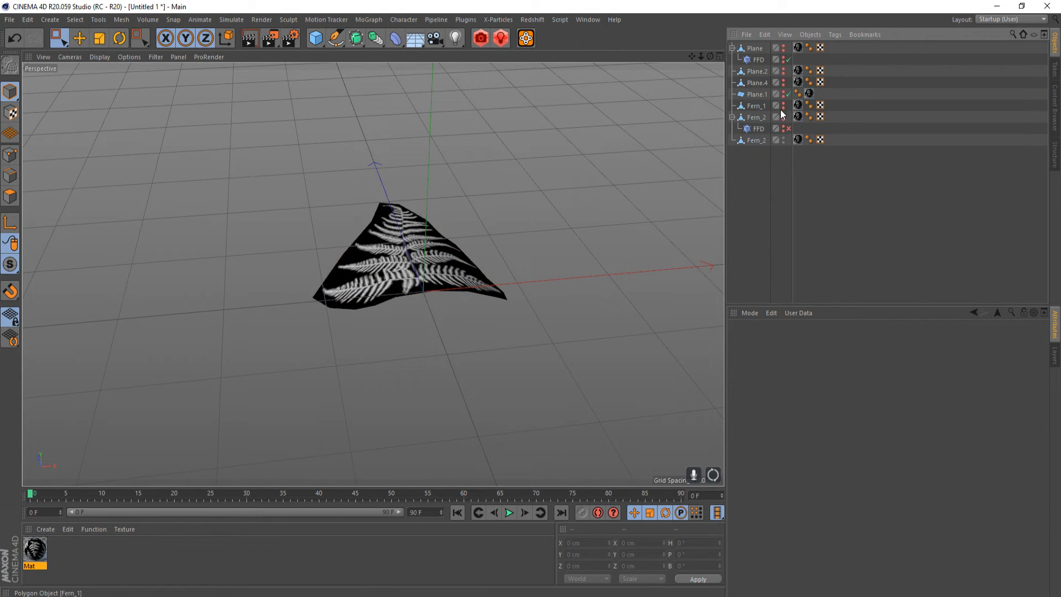
- Export only the baked Fern_2 as FBX file Fern_2 into the F: drive folder Test\.Fern in Speedtree, using FBX version 7.5 (2016) with embedded textures
click(757, 140)
alt+drag(373, 274, 375, 315)
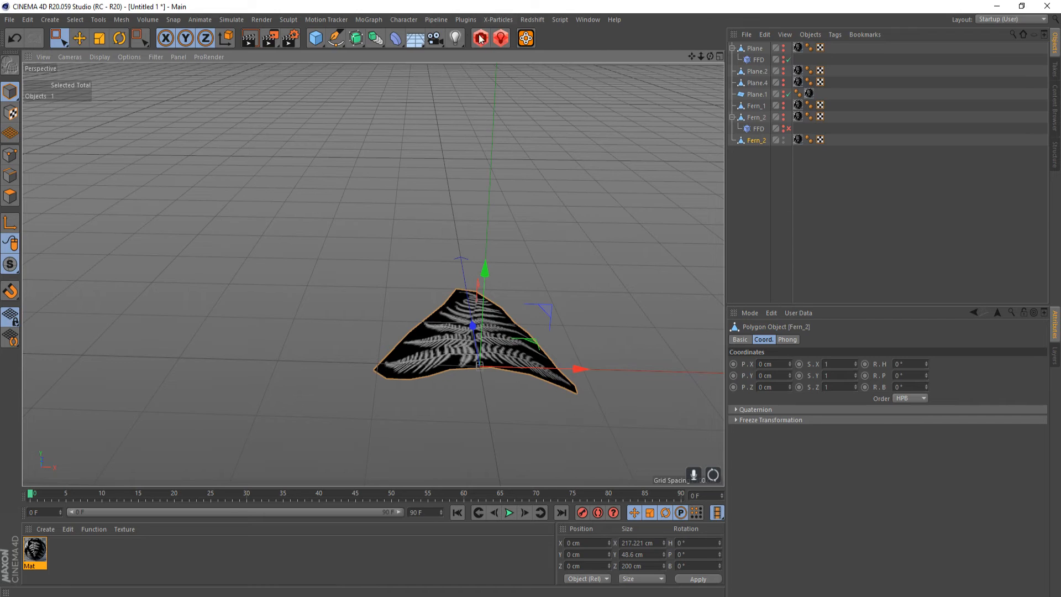
click(751, 35)
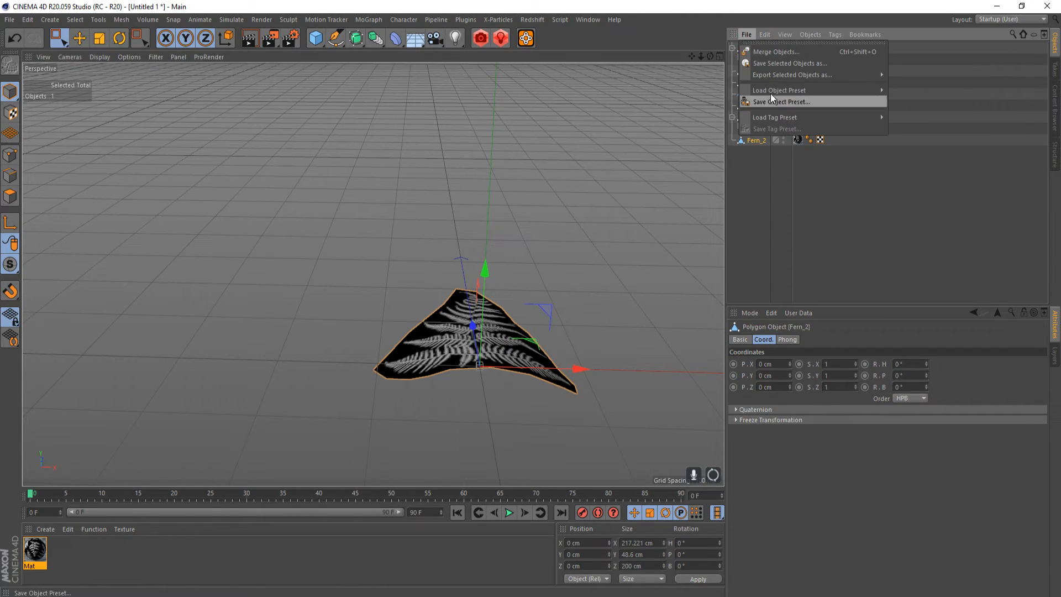
mouse_move(803, 73)
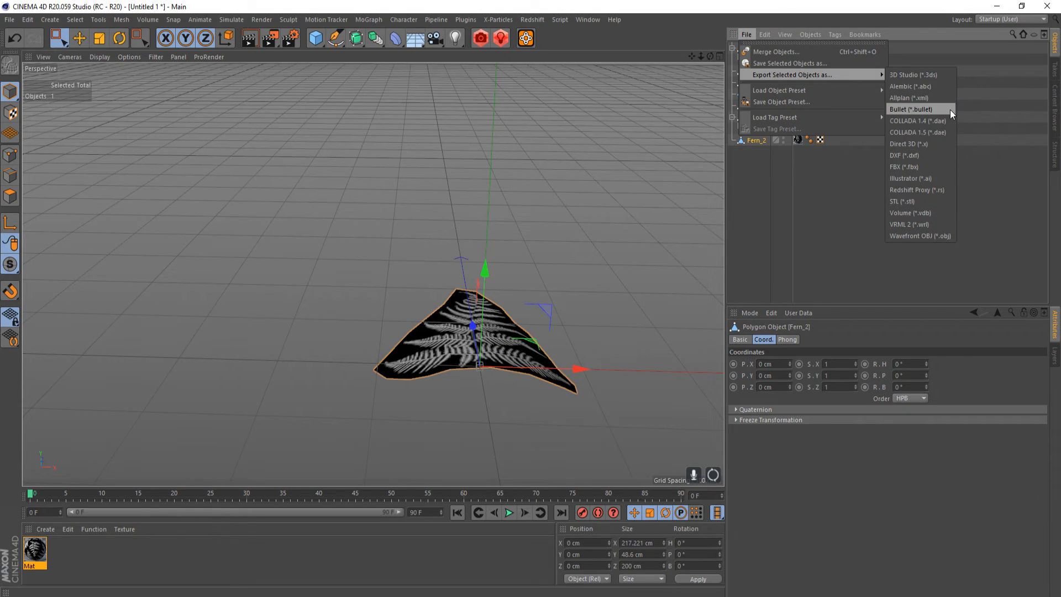
click(934, 167)
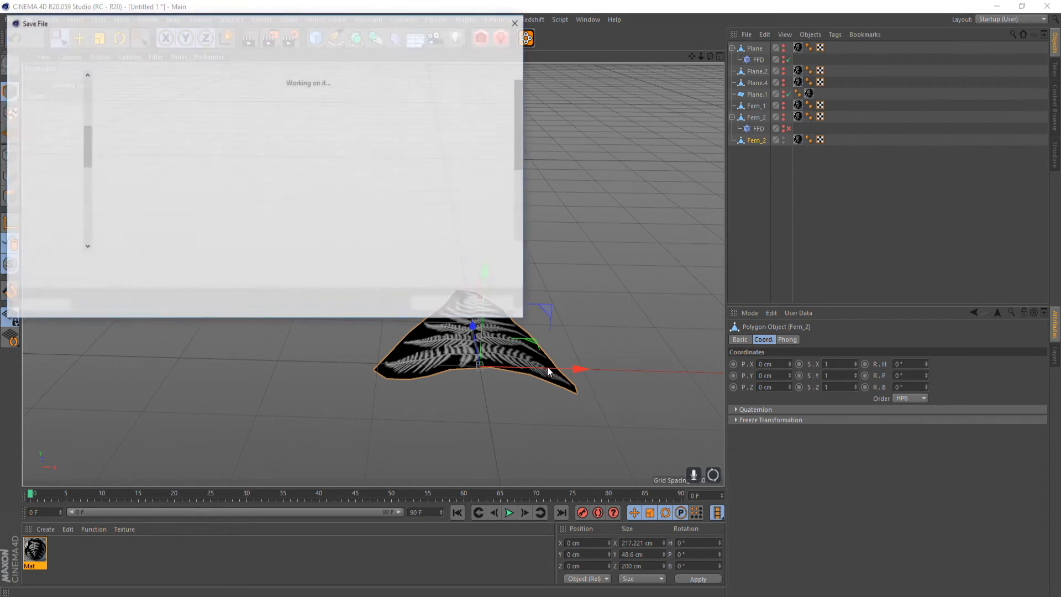
click(178, 41)
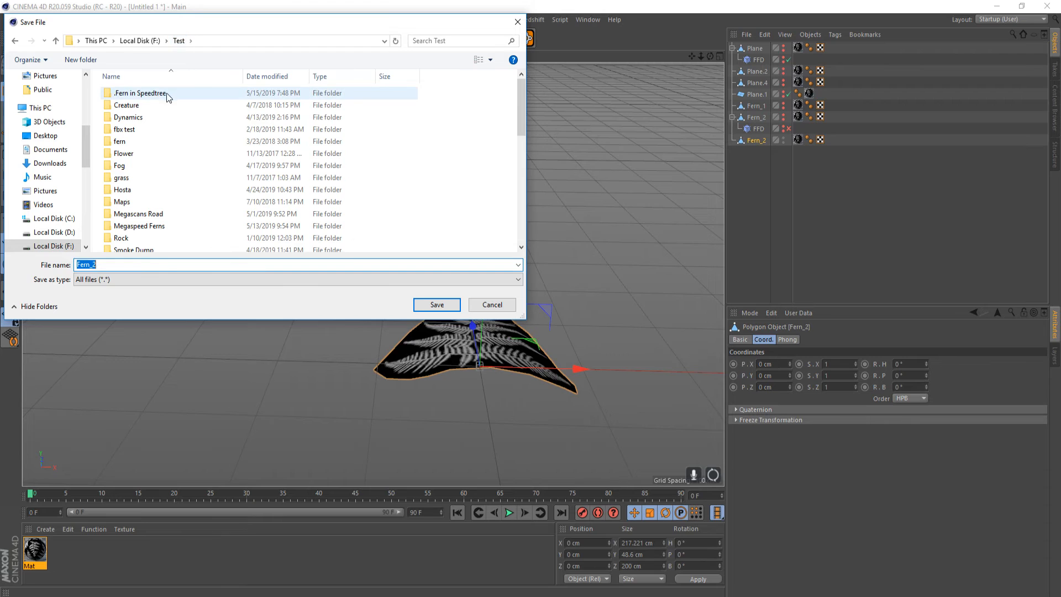
double_click(164, 91)
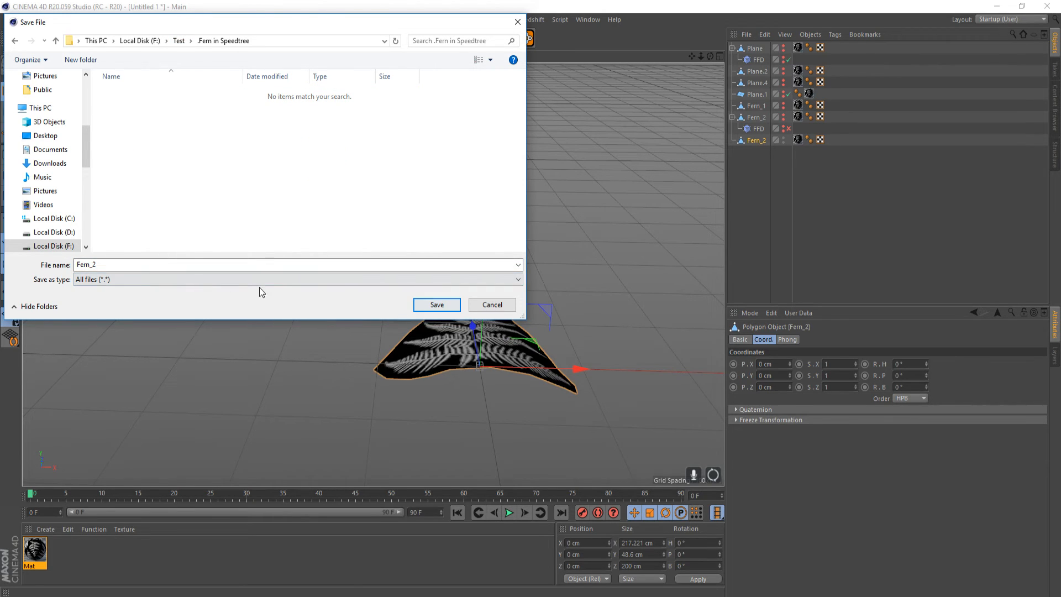
click(435, 305)
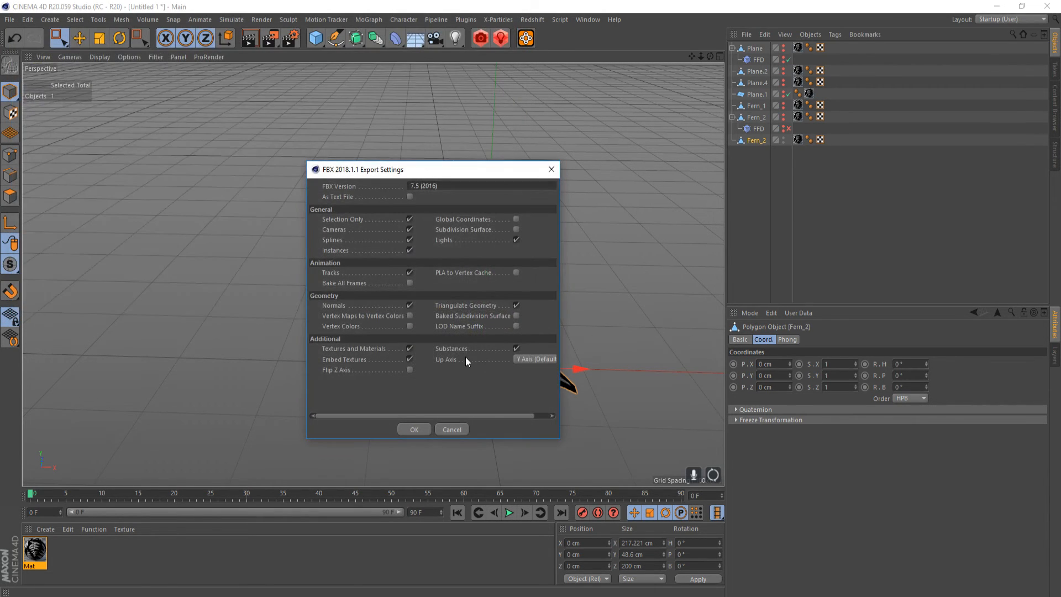
click(420, 430)
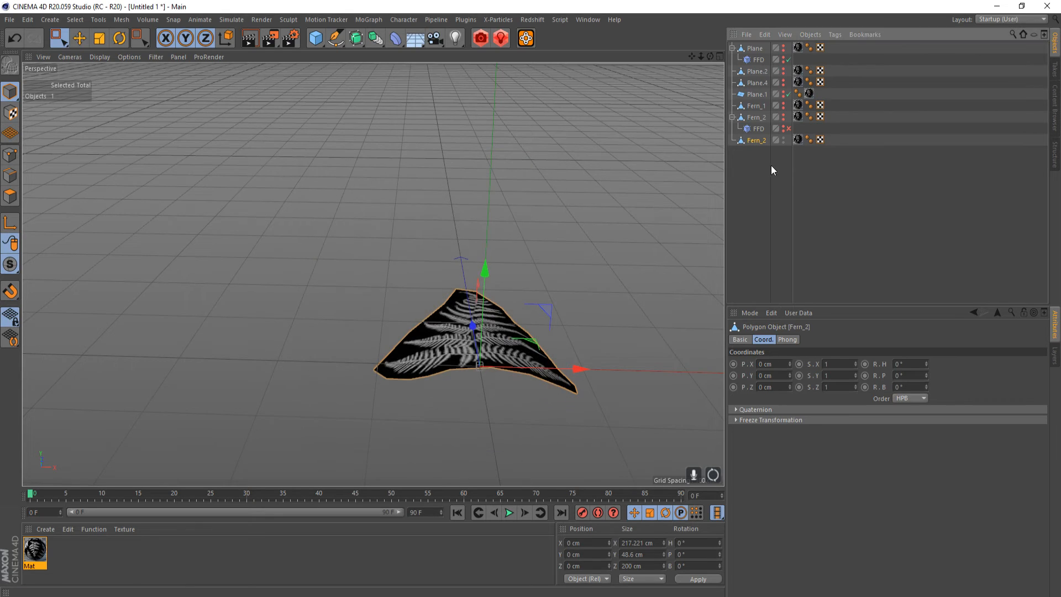
- Show Fern_1 and hide the baked Fern_2 in both the viewport and the render
click(756, 107)
click(783, 104)
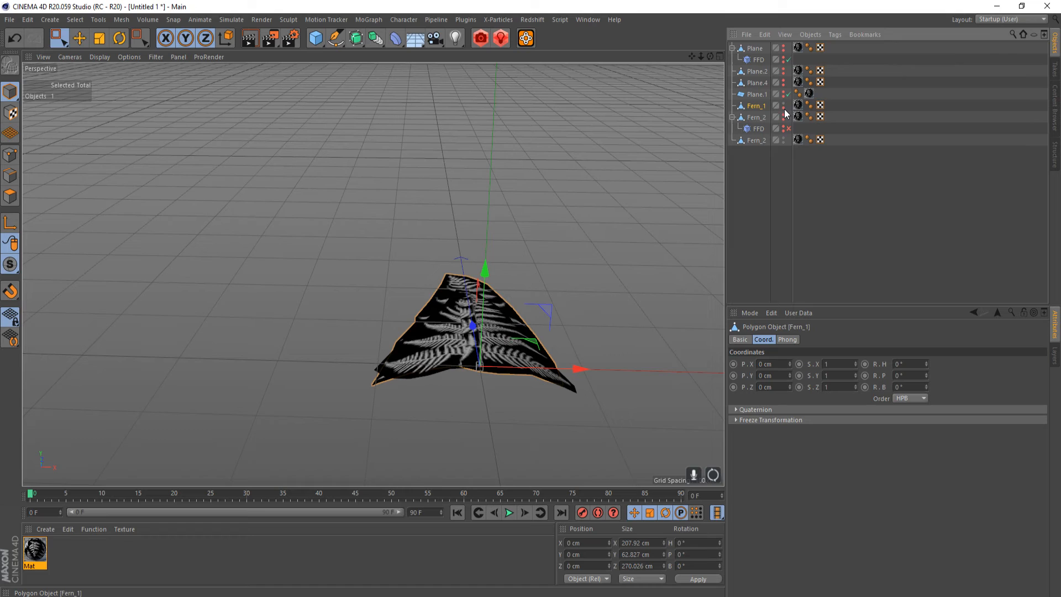
click(784, 138)
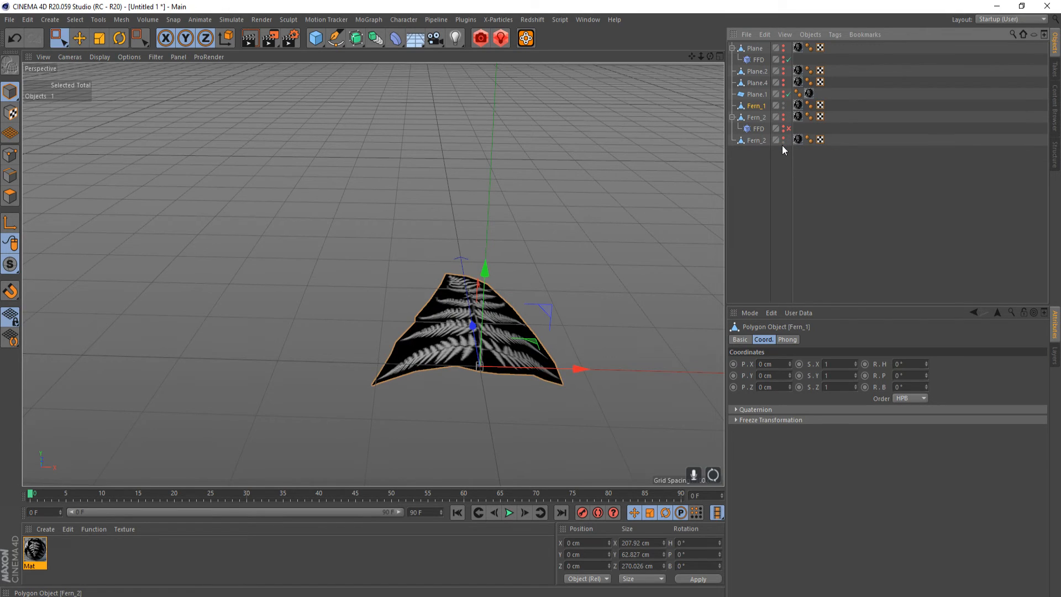
click(784, 143)
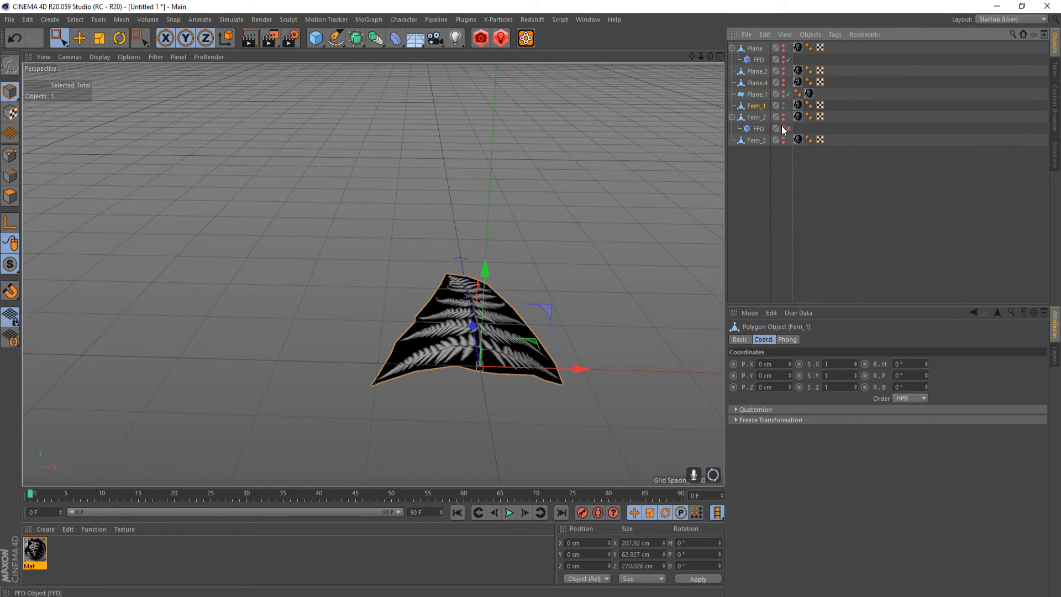
- Export the selected Fern_1 as an FBX with the same export settings
click(747, 36)
mouse_move(829, 75)
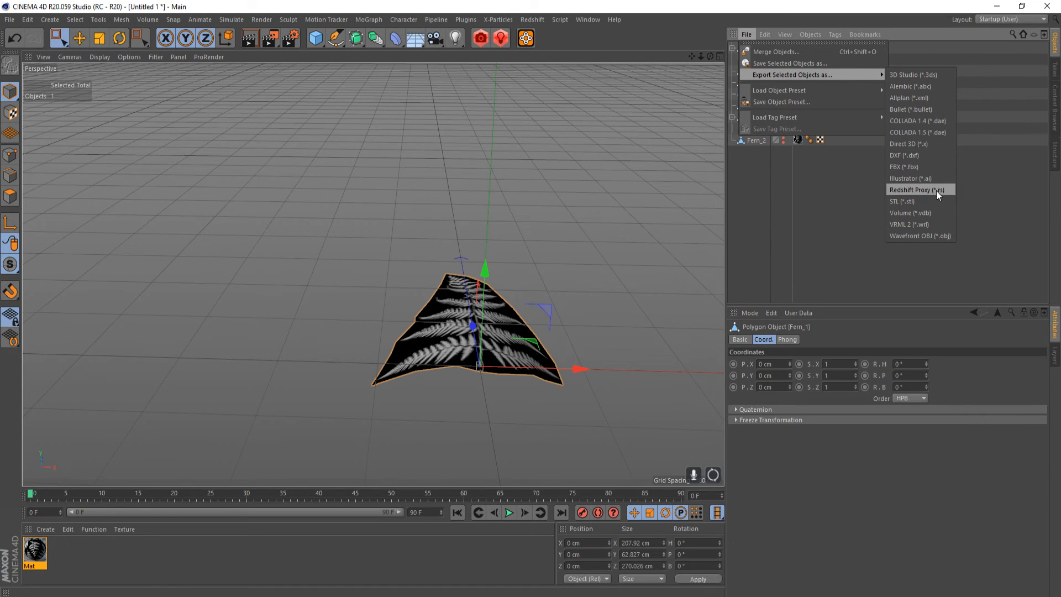
click(926, 167)
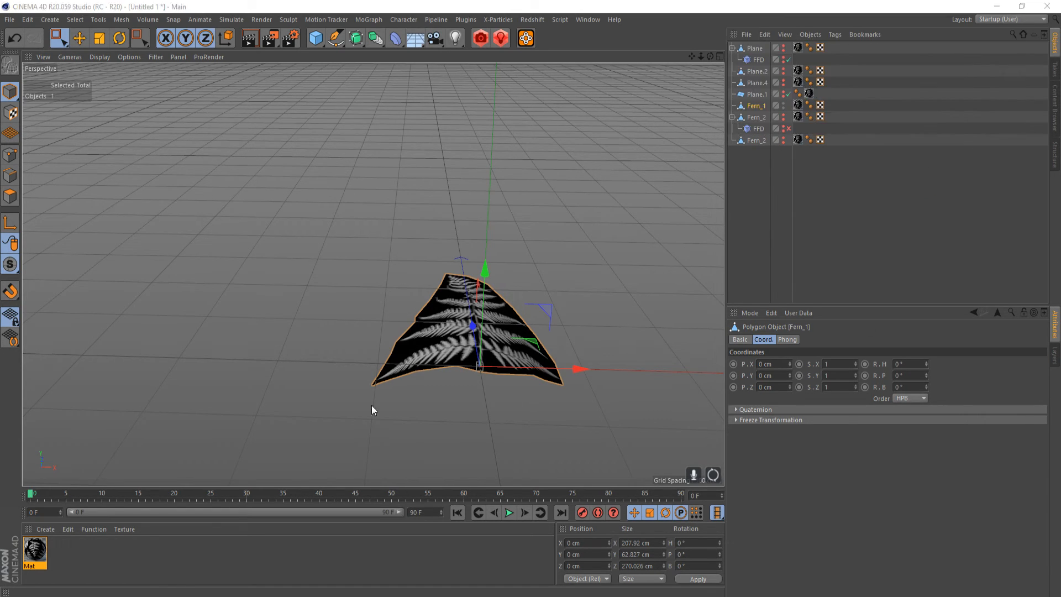
click(442, 304)
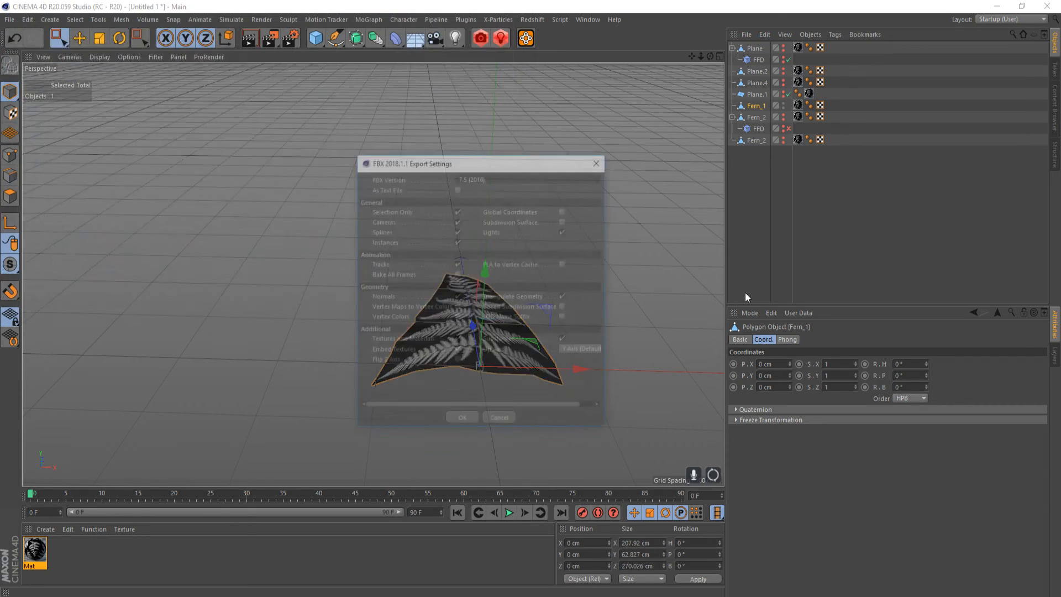
click(463, 421)
- Examine the bent shape of Fern_1 and its axis placement from several angles
alt+drag(518, 407, 471, 334)
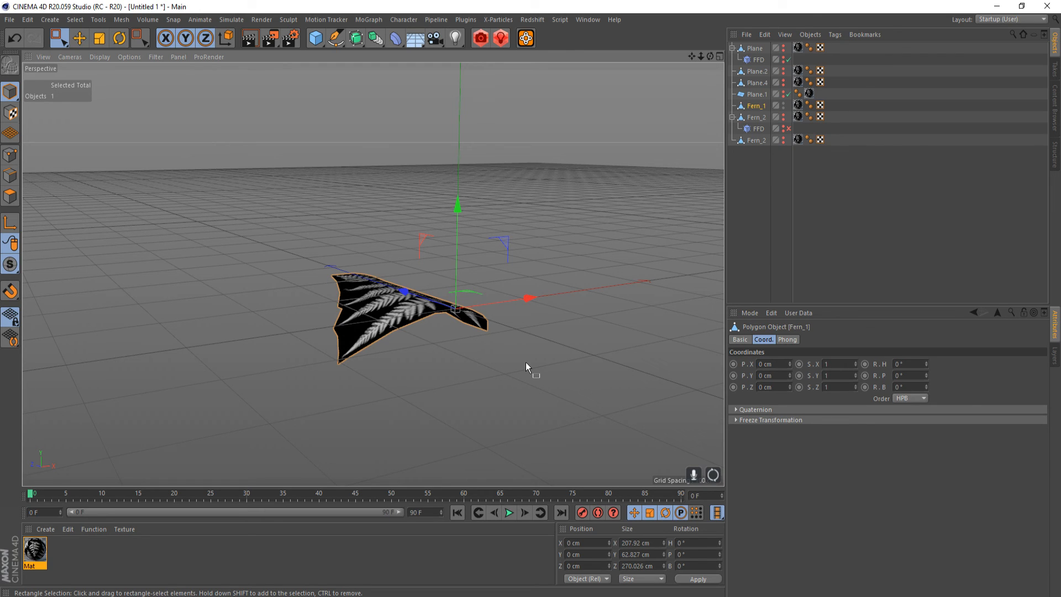
alt+drag(522, 362, 429, 345)
alt+middle_drag(429, 345, 484, 316)
alt+right_drag(437, 313, 594, 307)
alt+drag(491, 330, 482, 330)
alt+right_drag(482, 330, 453, 329)
alt+drag(450, 328, 332, 350)
alt+middle_drag(332, 349, 397, 336)
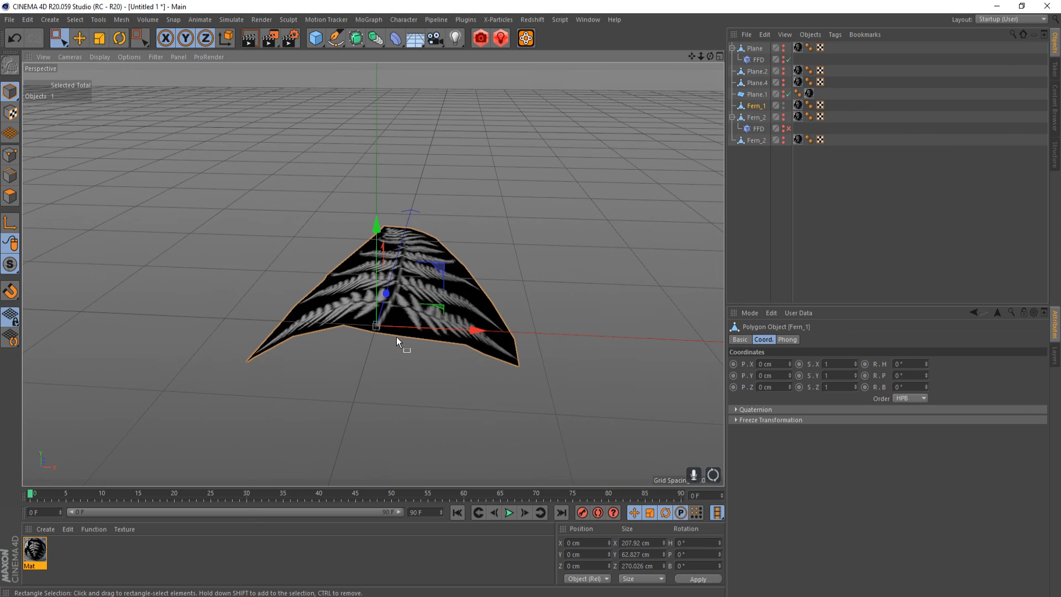